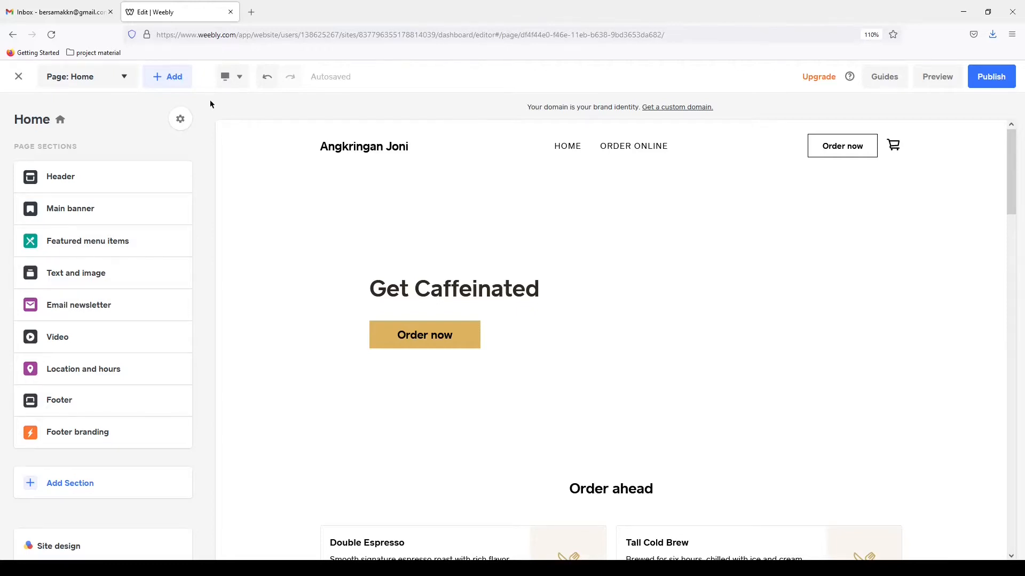
Examine the home page's sections in the preview, from the header and main banner down to the footer.
scroll(491, 211, "down", 5)
scroll(391, 269, "up", 3)
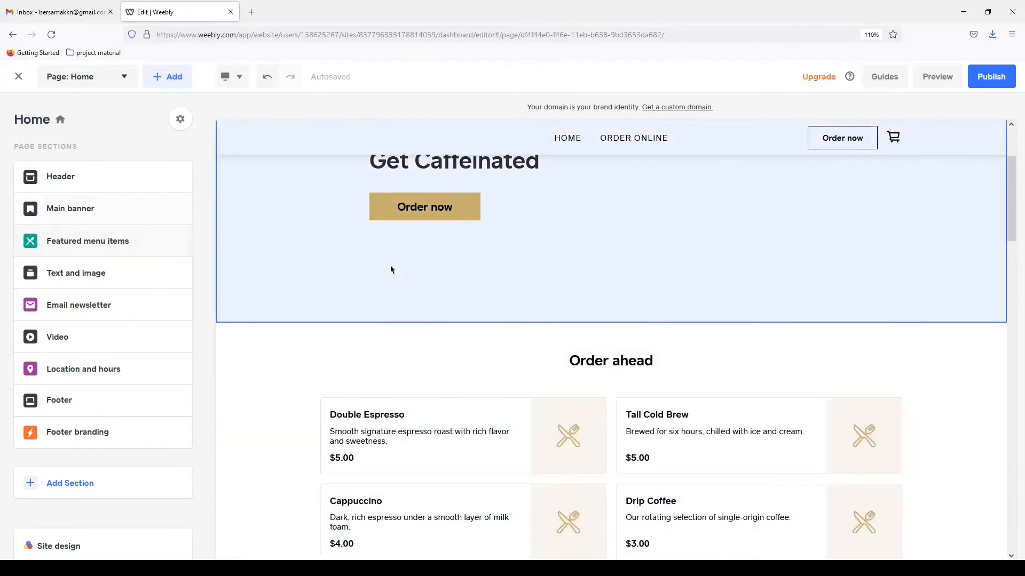
scroll(380, 268, "up", 2)
scroll(380, 268, "down", 6)
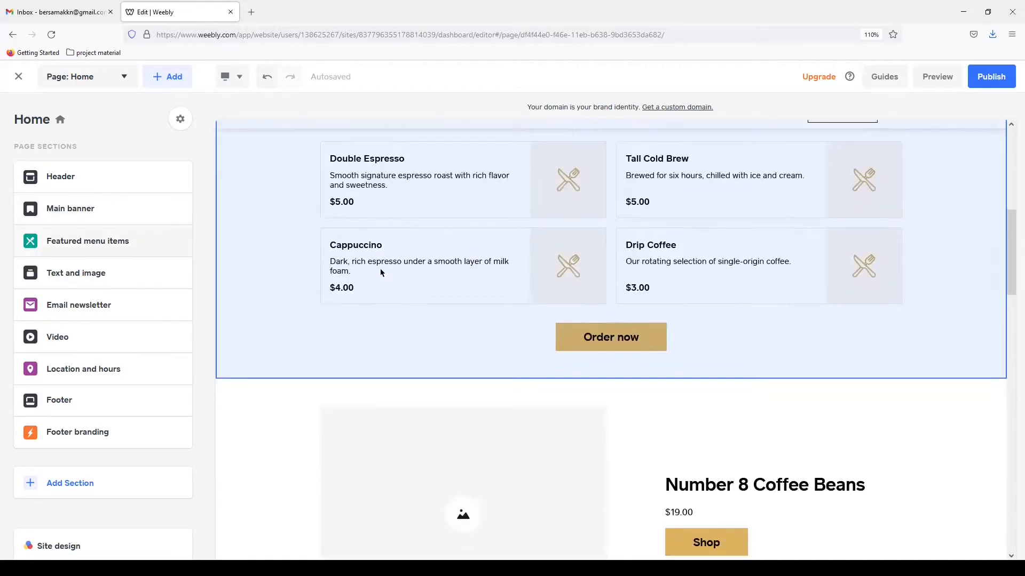
scroll(381, 272, "down", 2)
scroll(381, 272, "up", 7)
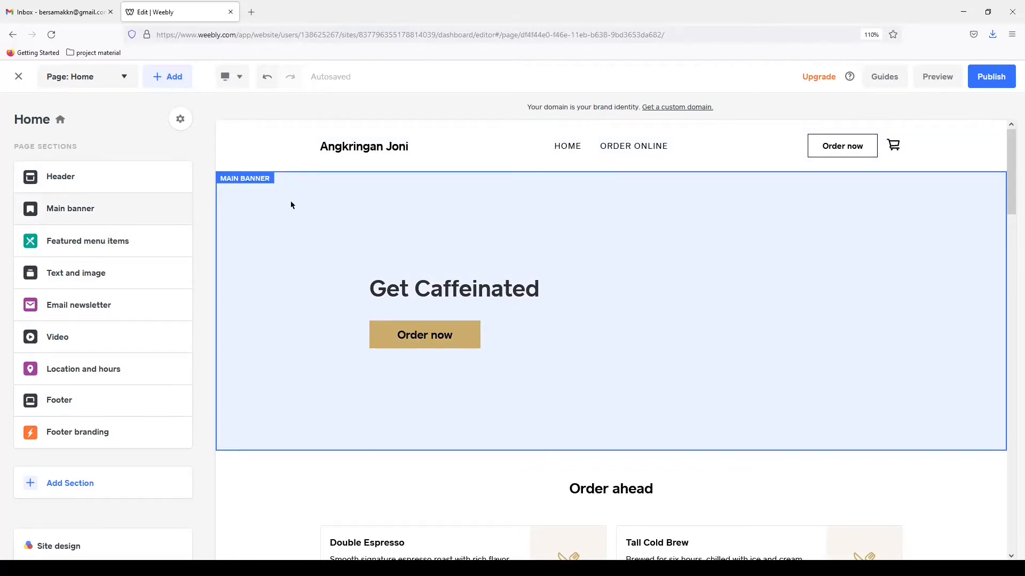
scroll(291, 205, "down", 3)
scroll(291, 205, "up", 3)
scroll(272, 426, "down", 3)
scroll(269, 408, "down", 3)
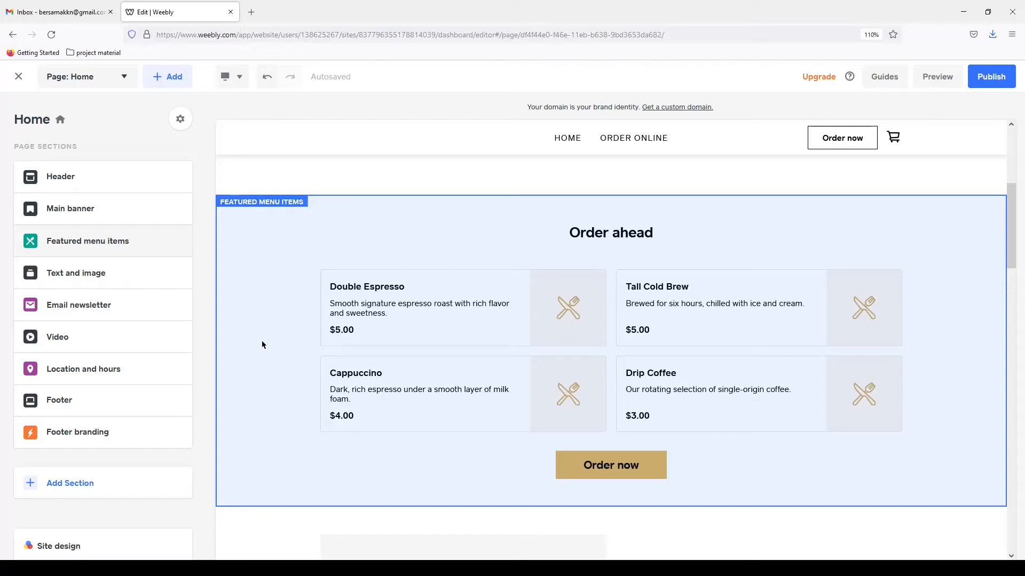
scroll(262, 345, "down", 5)
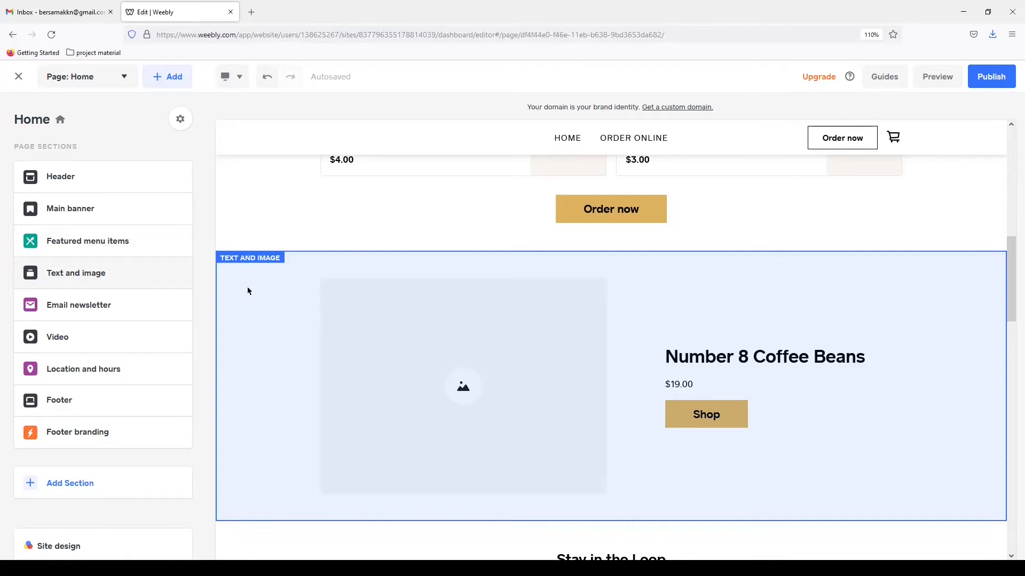
scroll(248, 293, "down", 2)
scroll(248, 293, "up", 2)
scroll(247, 293, "down", 2)
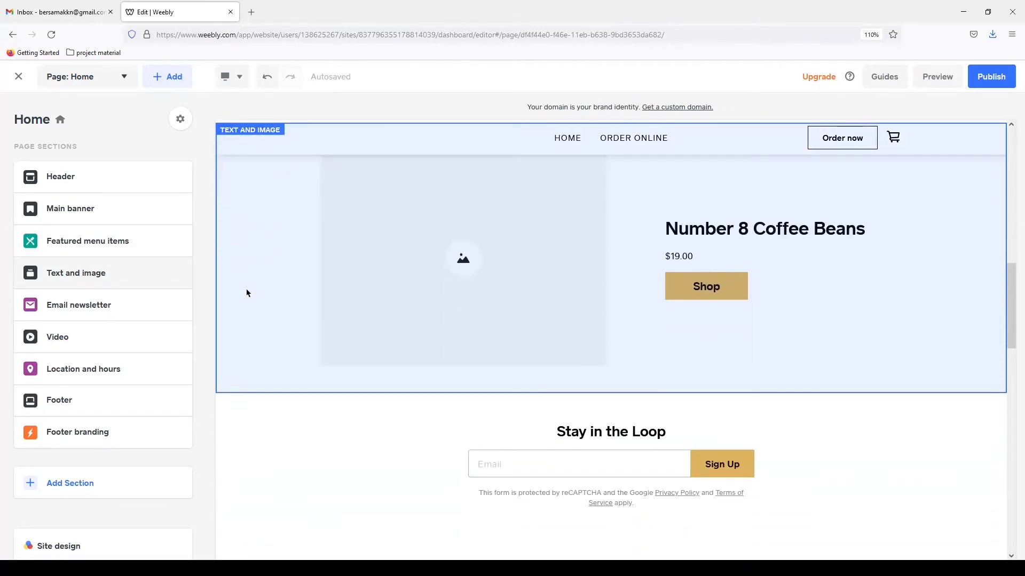
scroll(247, 293, "down", 2)
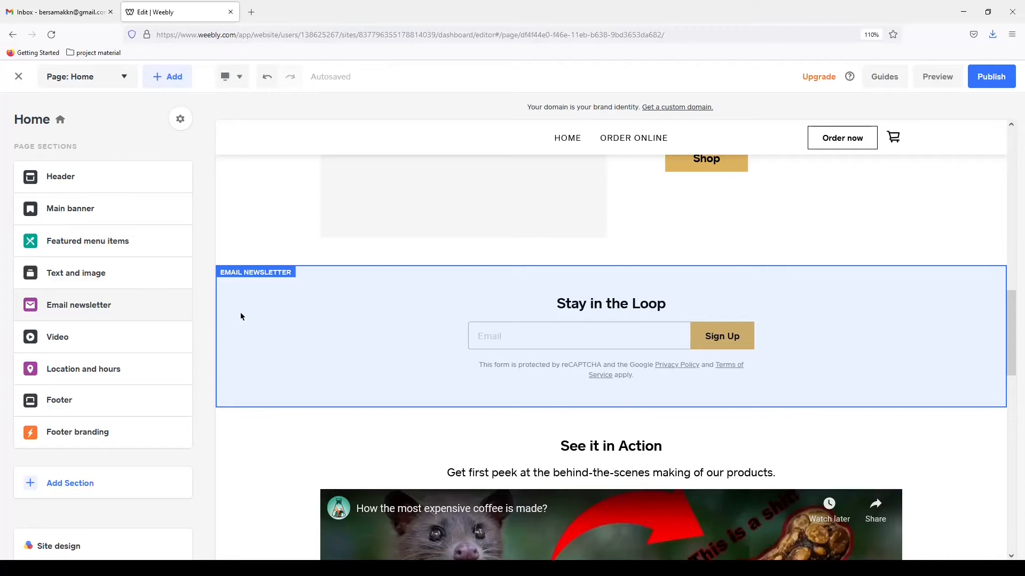
scroll(241, 317, "down", 3)
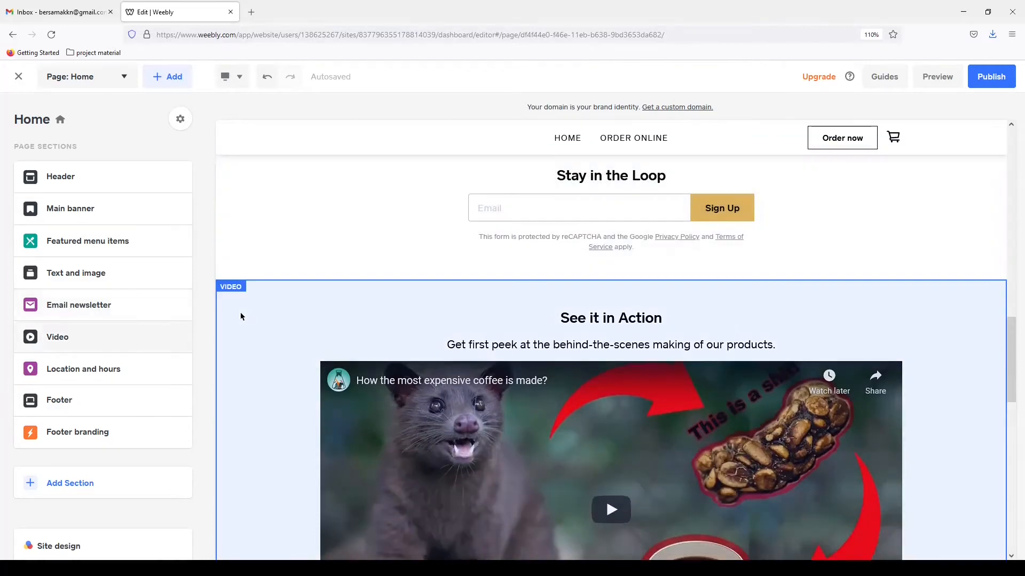
scroll(241, 317, "down", 1)
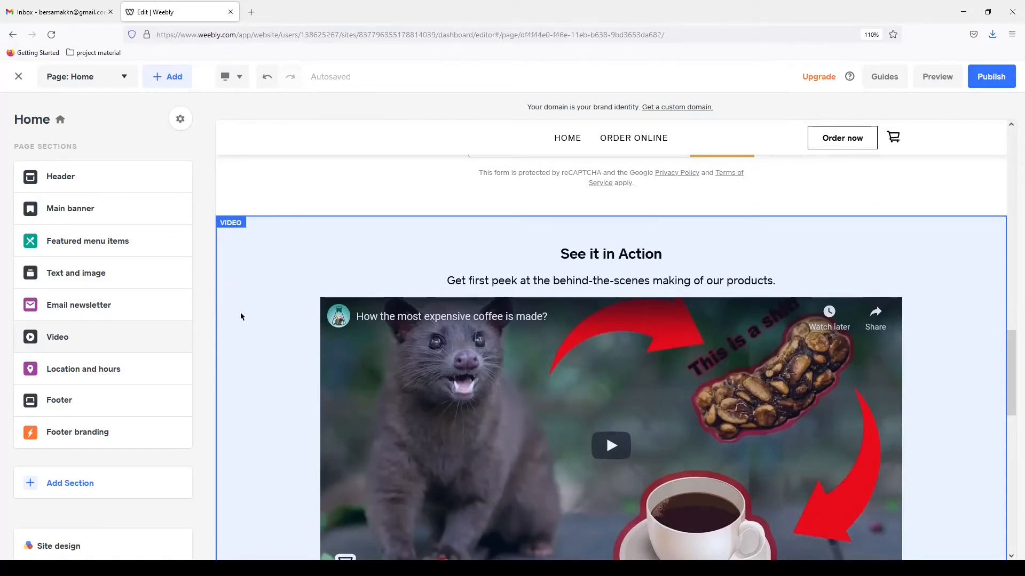
scroll(241, 317, "down", 2)
scroll(241, 316, "up", 1)
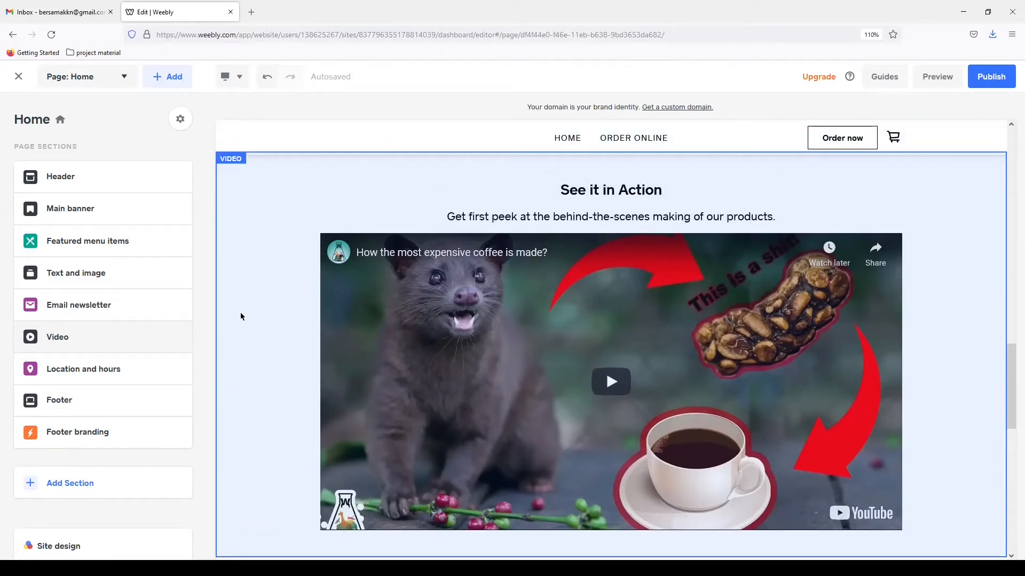
scroll(241, 316, "down", 6)
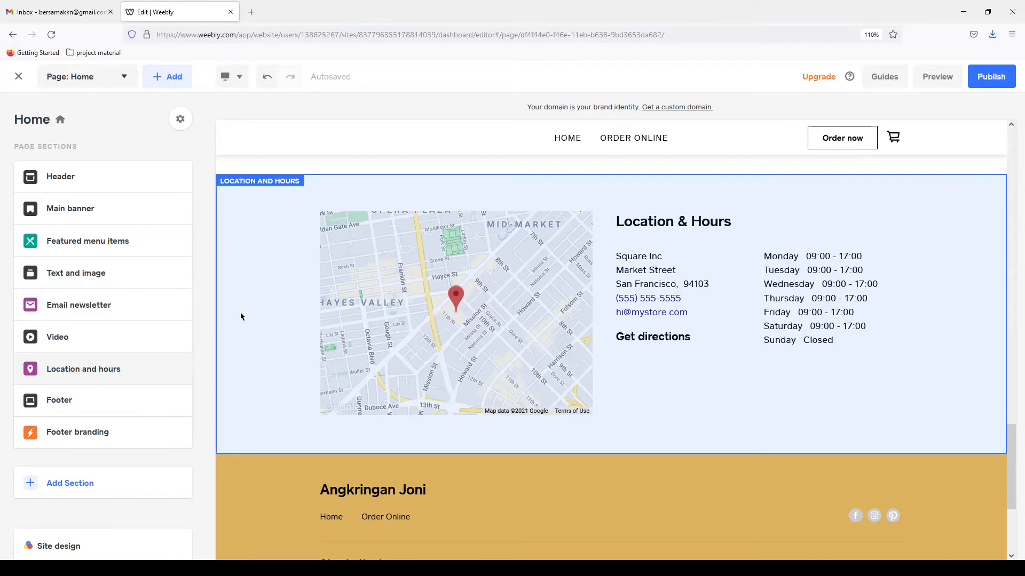
scroll(240, 316, "down", 3)
scroll(264, 375, "up", 1)
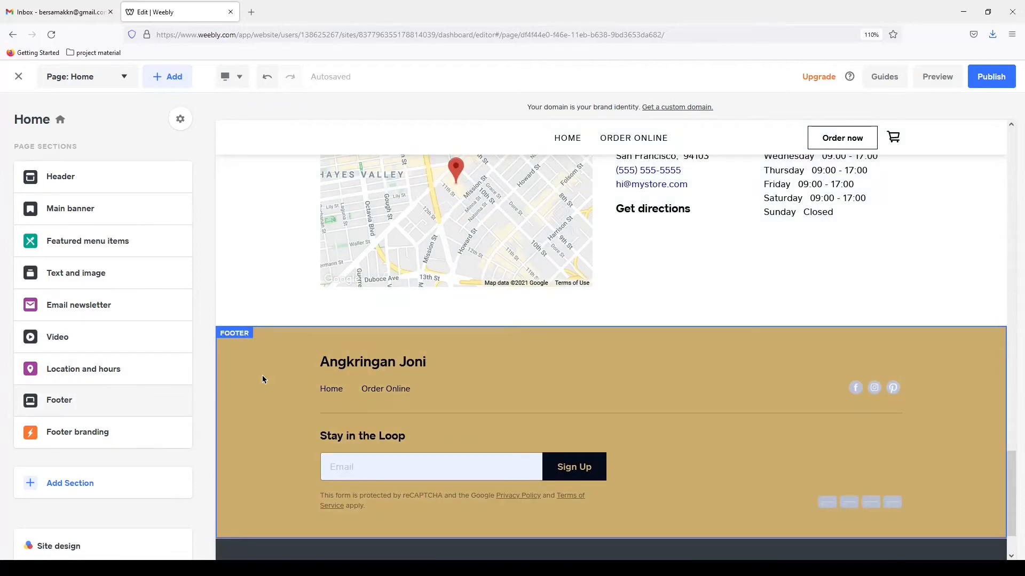
scroll(248, 374, "down", 1)
scroll(247, 363, "up", 7)
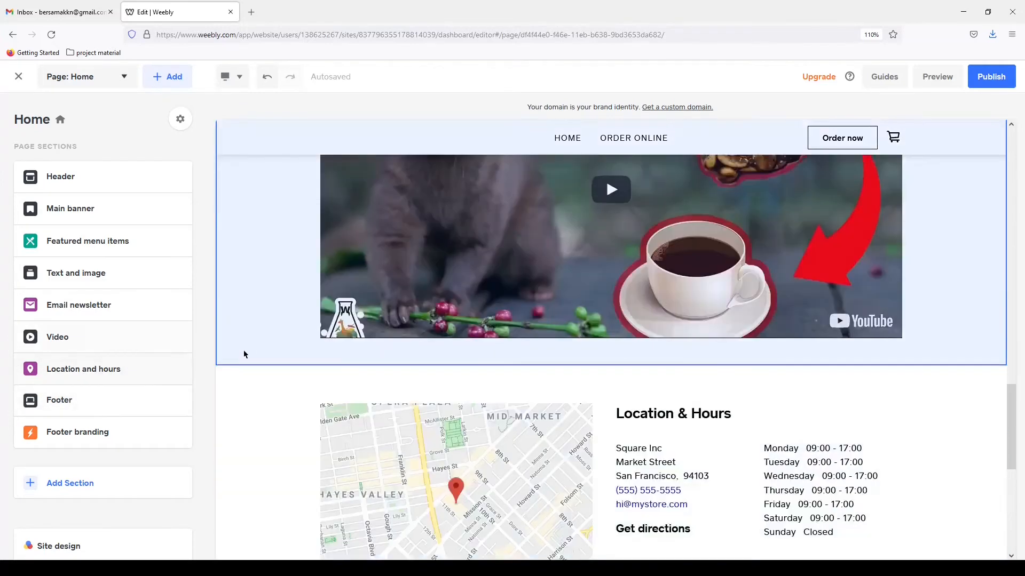
scroll(244, 355, "up", 10)
scroll(242, 354, "up", 5)
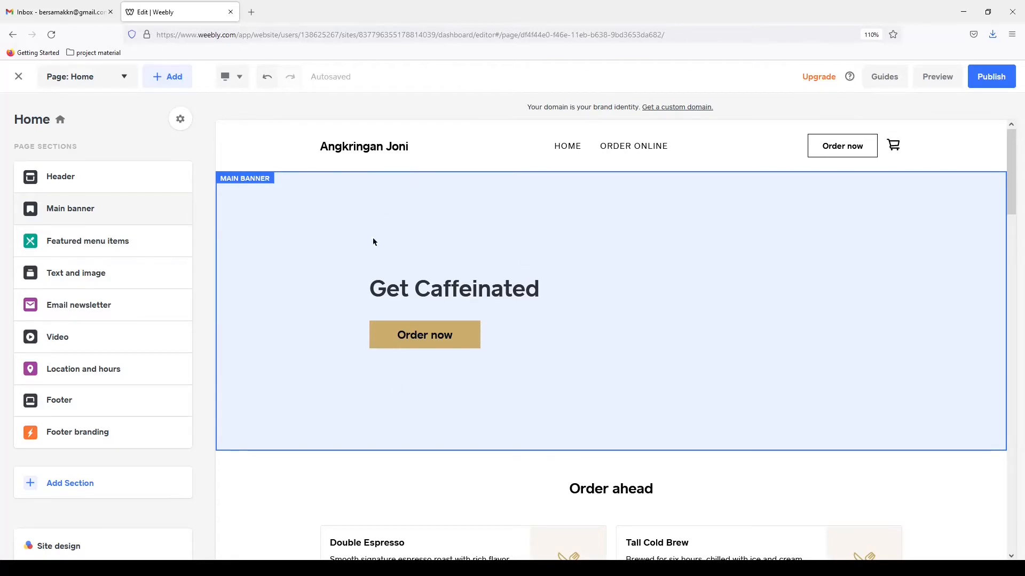
Add the overhead coffee cup photo on a beige background from the uploaded images to the main banner.
mouse_move(153, 201)
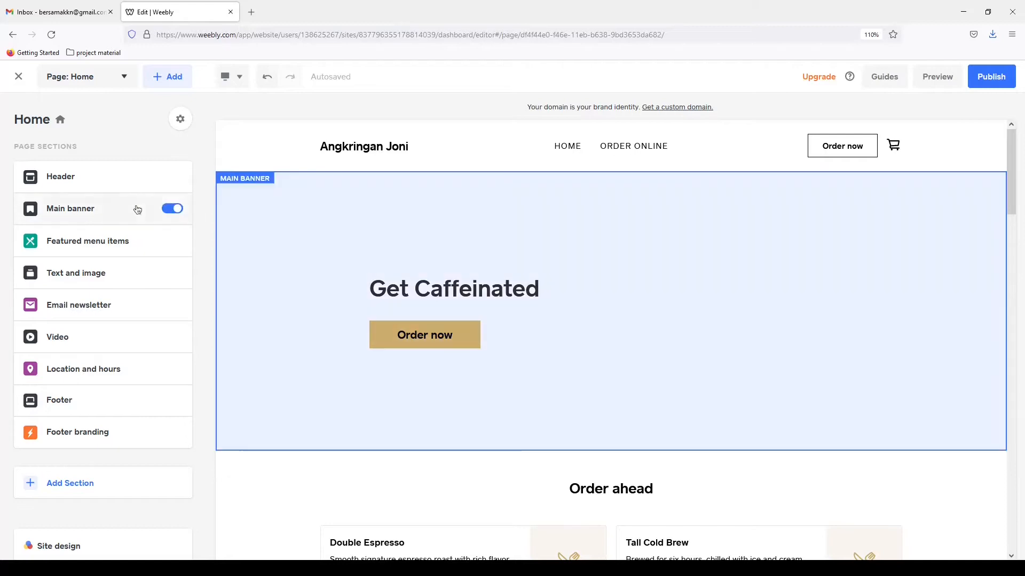
left_click(121, 210)
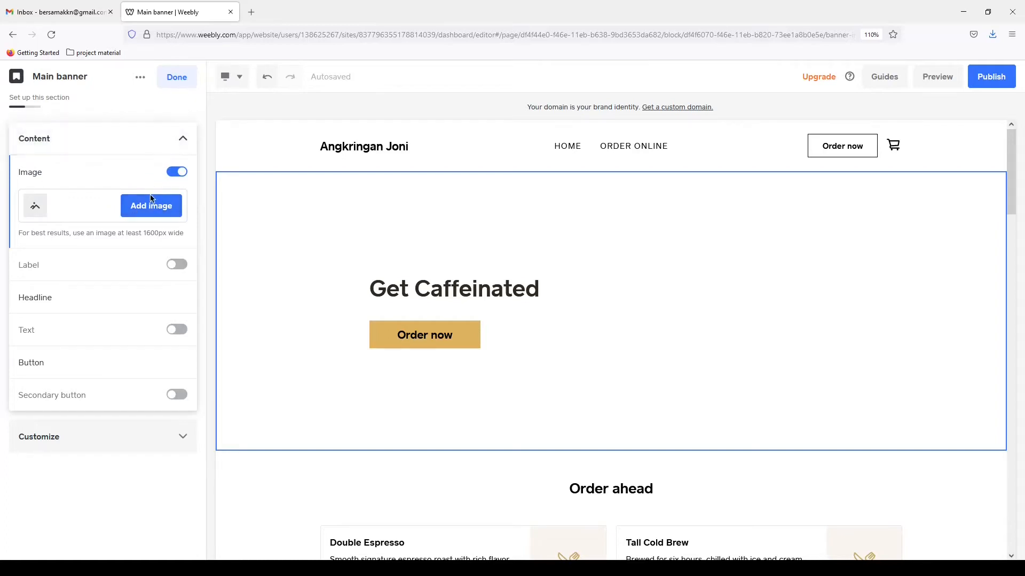
left_click(150, 215)
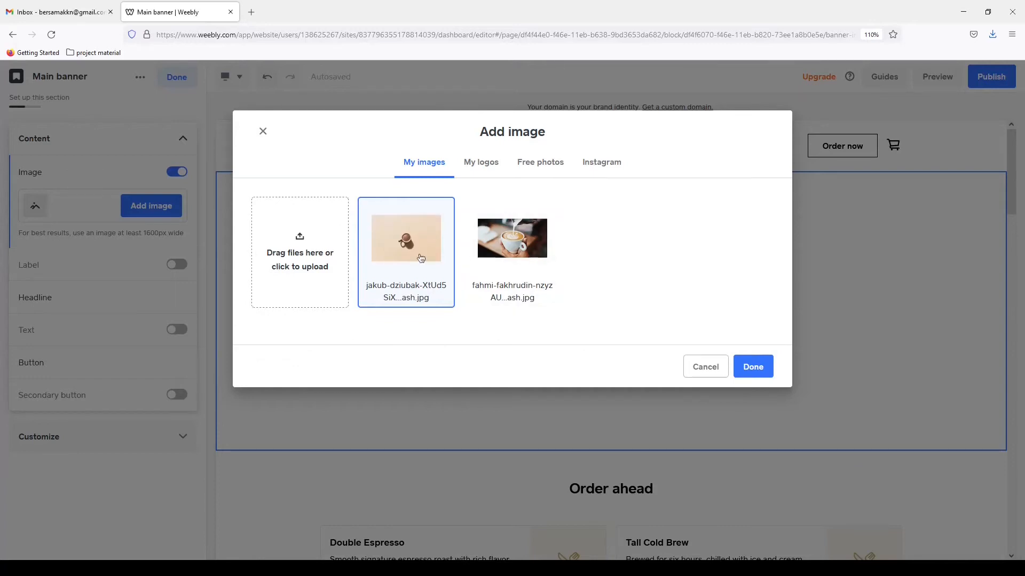
left_click(761, 374)
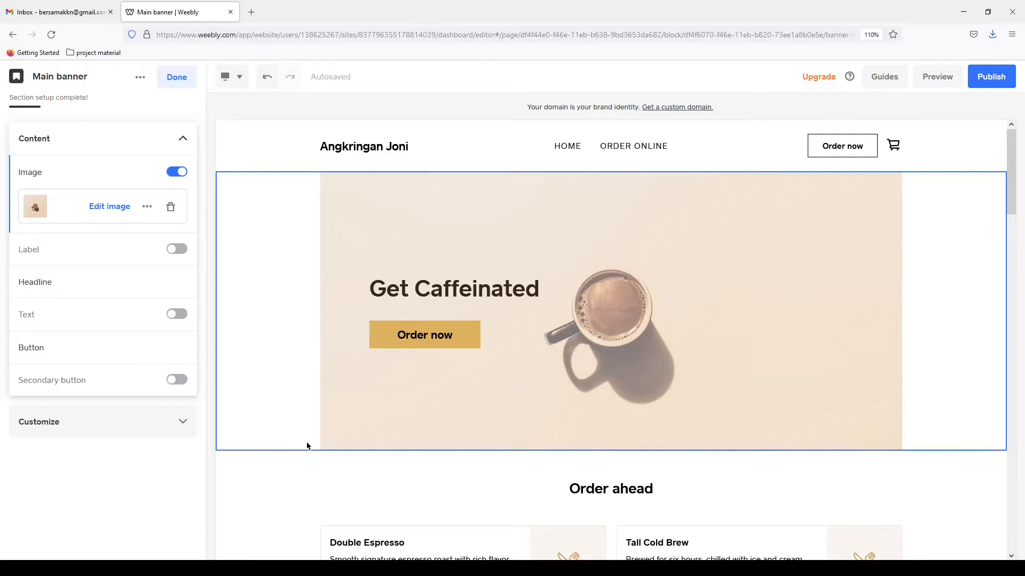
left_click(150, 287)
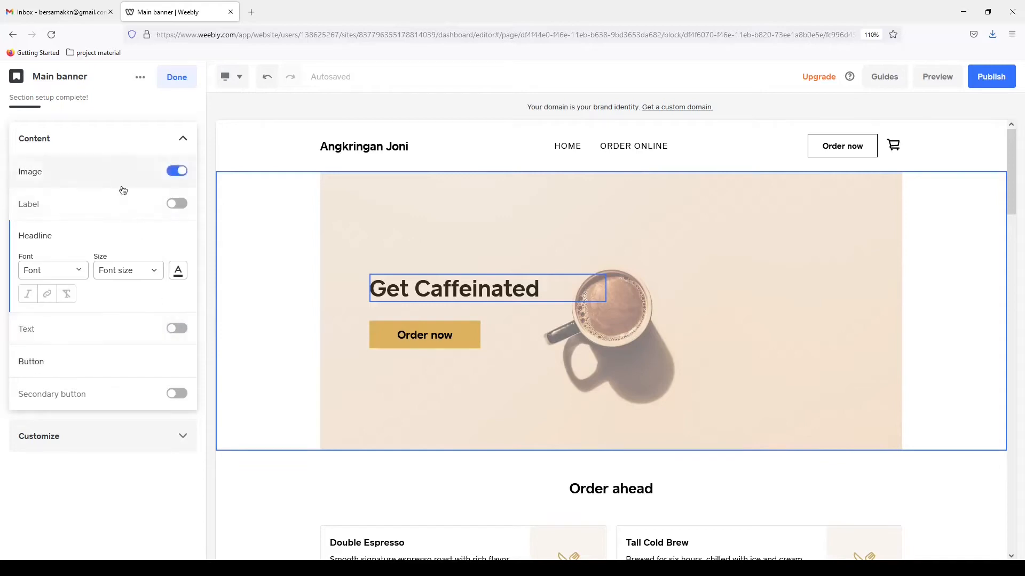
left_click(124, 209)
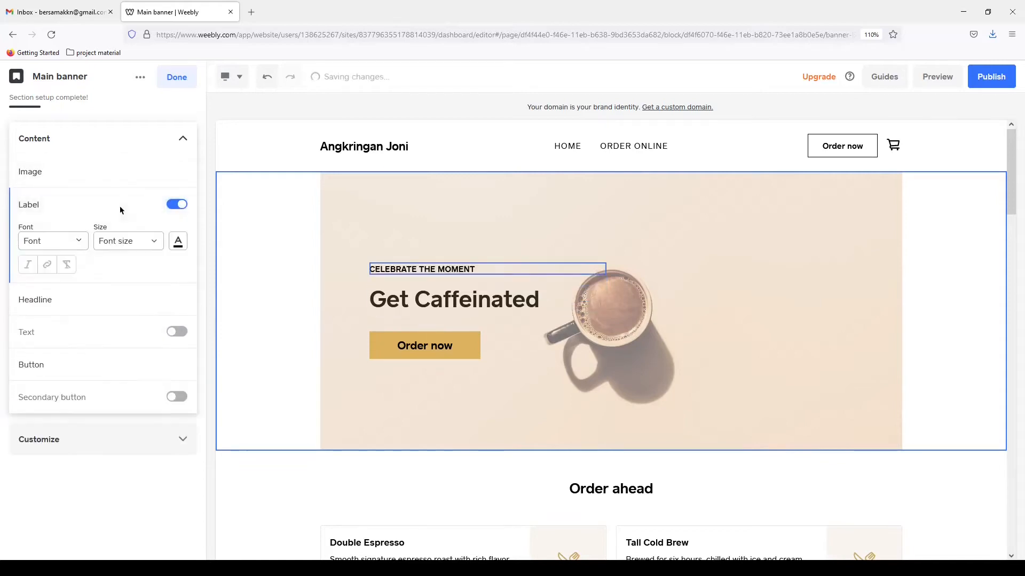
left_click(178, 204)
left_click(149, 243)
left_click(147, 208)
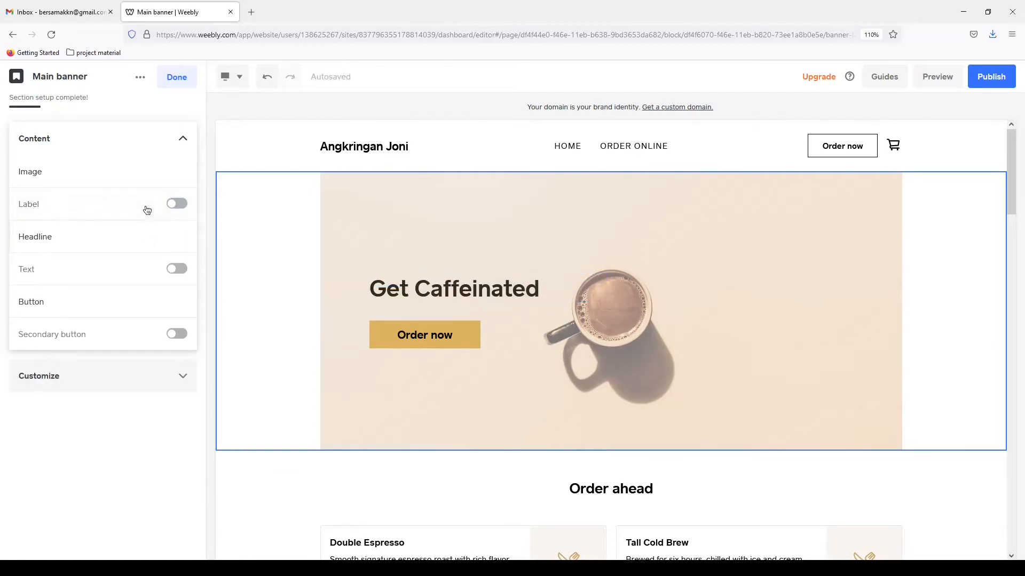
Enable the main banner's label and replace its text with "NIKMATI KOPI NIKMAT".
left_click(171, 206)
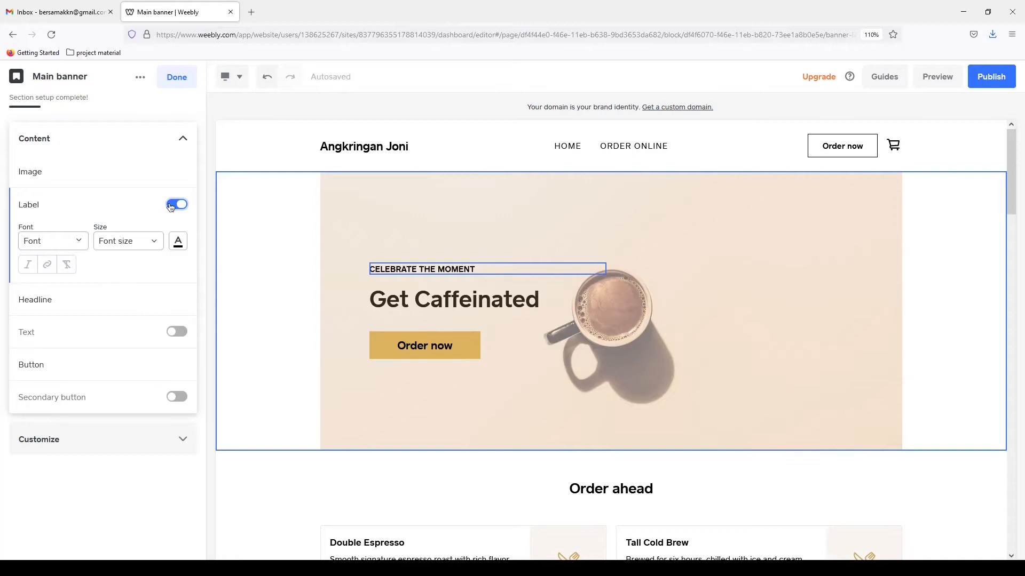
triple_click(386, 269)
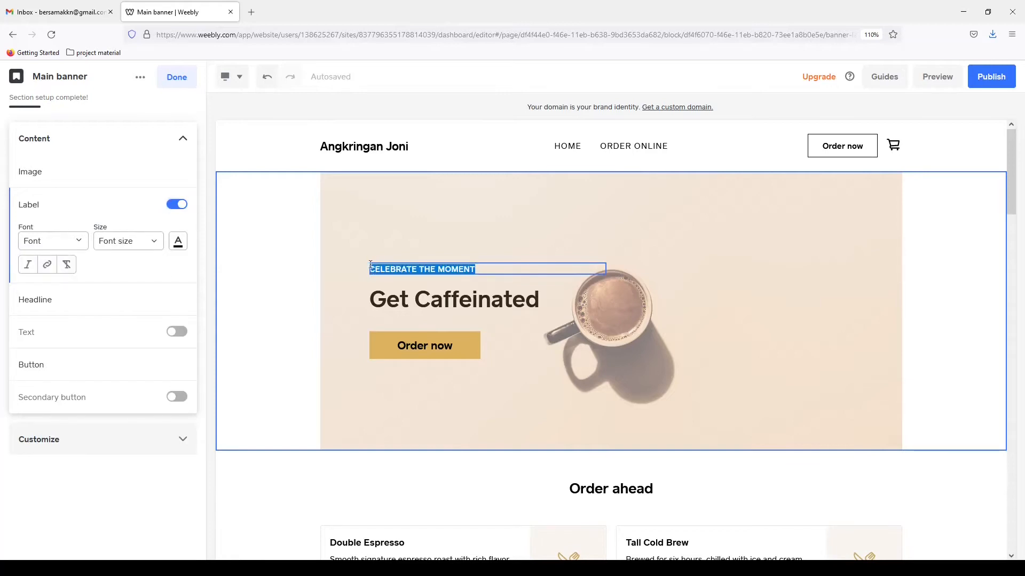
type("NIKMAT")
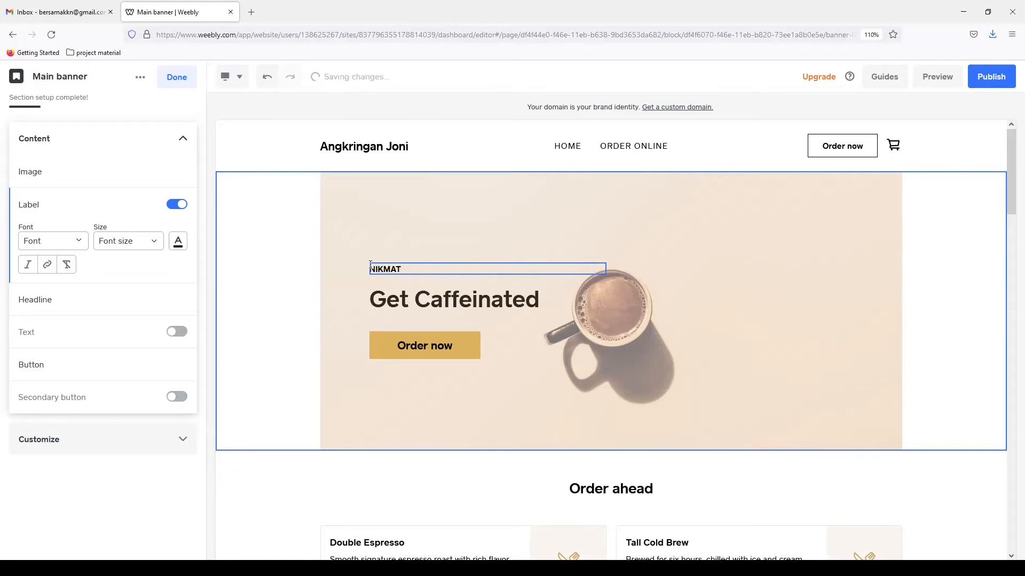
type("RI KOPI NIKMAT")
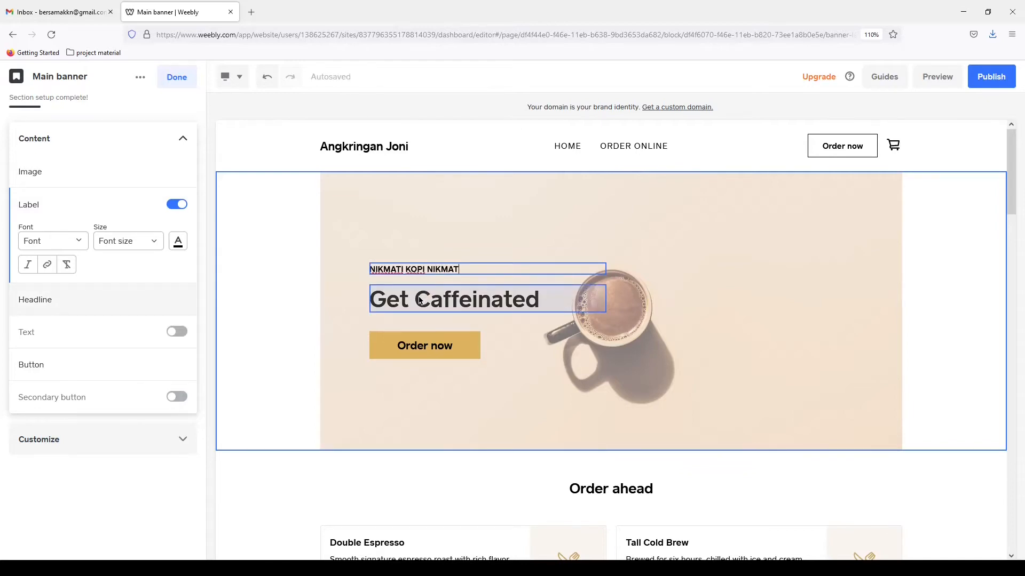
Replace the main banner's headline with "Angkringan Joni".
left_click(420, 300)
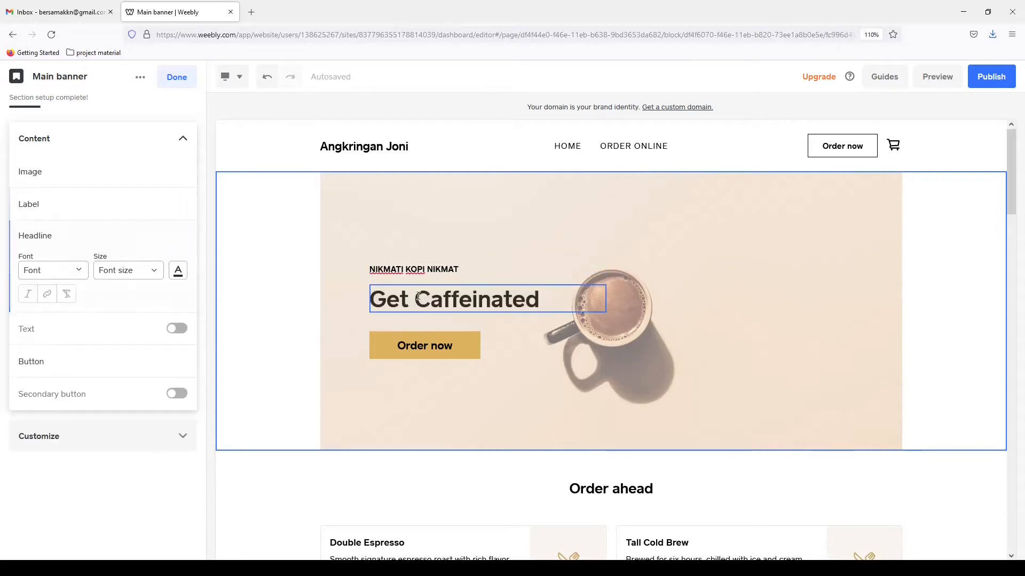
left_click_drag(536, 300, 377, 302)
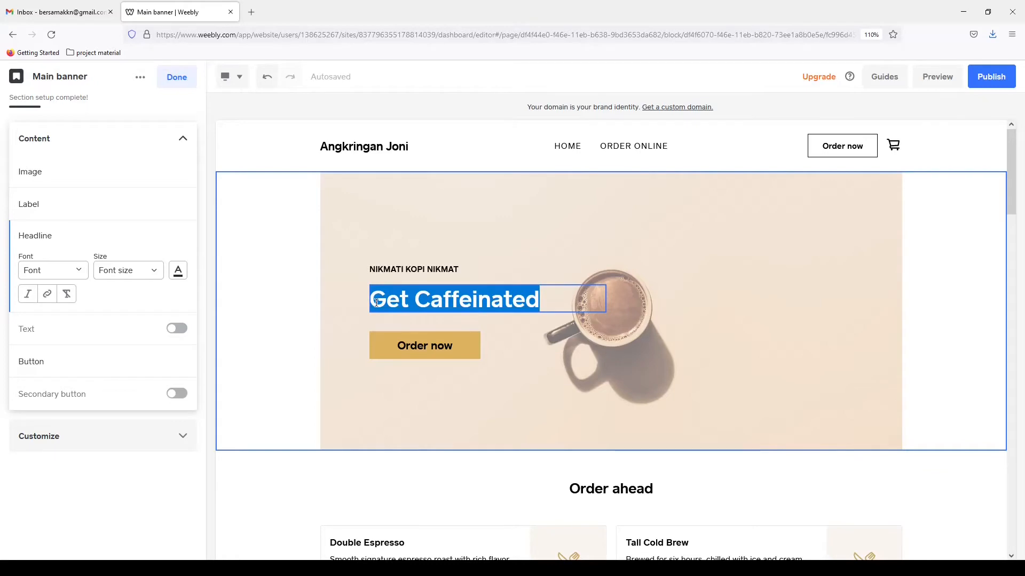
key("BackSpace")
type("Angkringan")
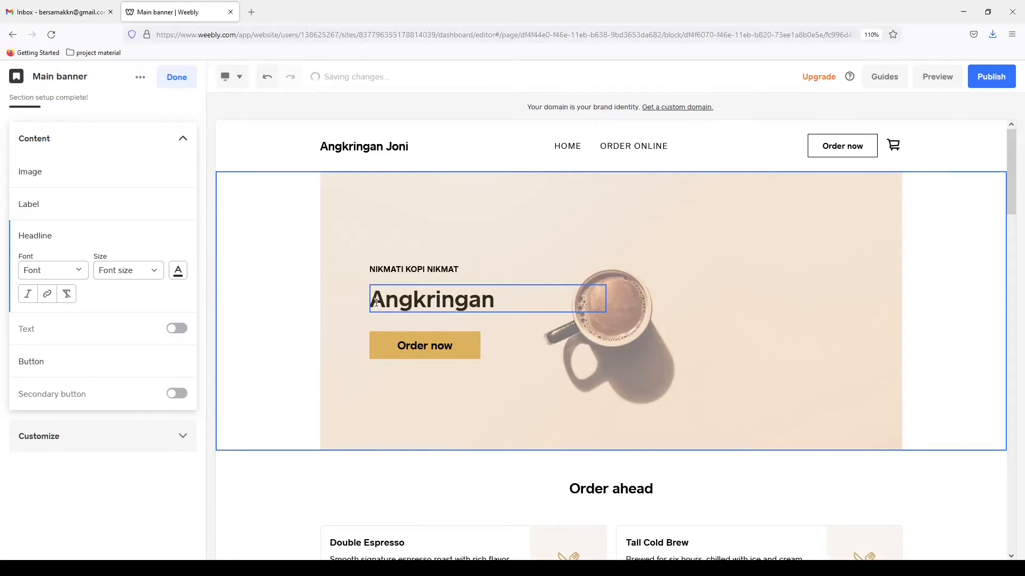
type(" Joni")
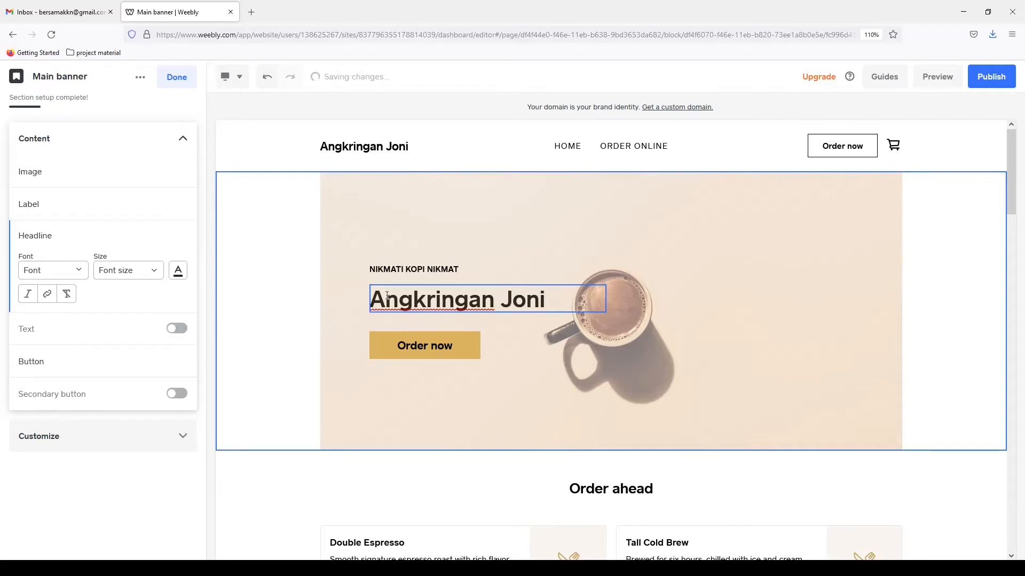
Change the main banner button's text to "Pesan Sekarang".
left_click(101, 356)
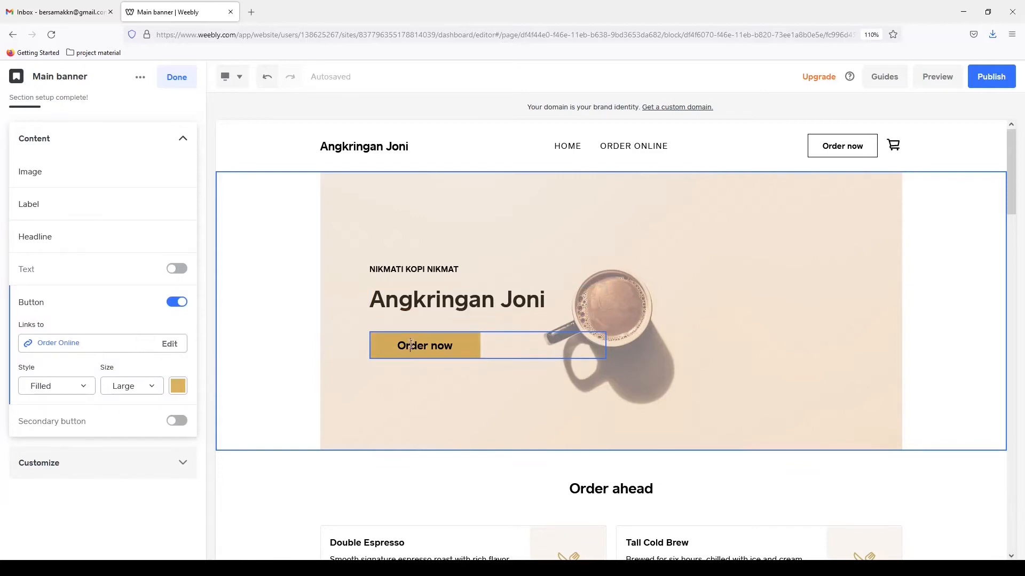
key("Right")
key("Right")
key("Right")
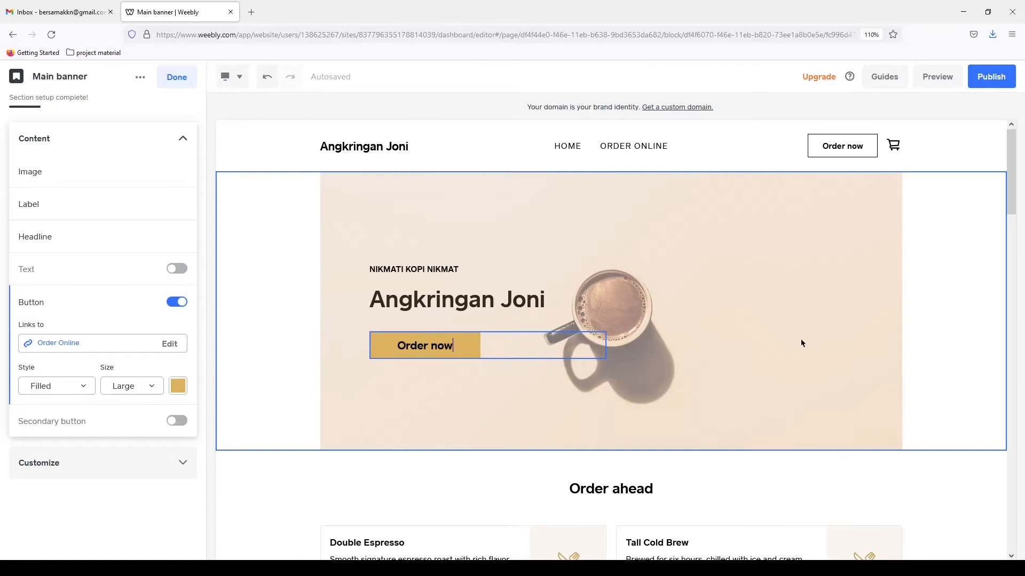
key("BackSpace")
key("BackSpace")
key("BackSpace")
key("BackSpace")
key("BackSpace")
key("BackSpace")
key("BackSpace")
key("BackSpace")
key("BackSpace")
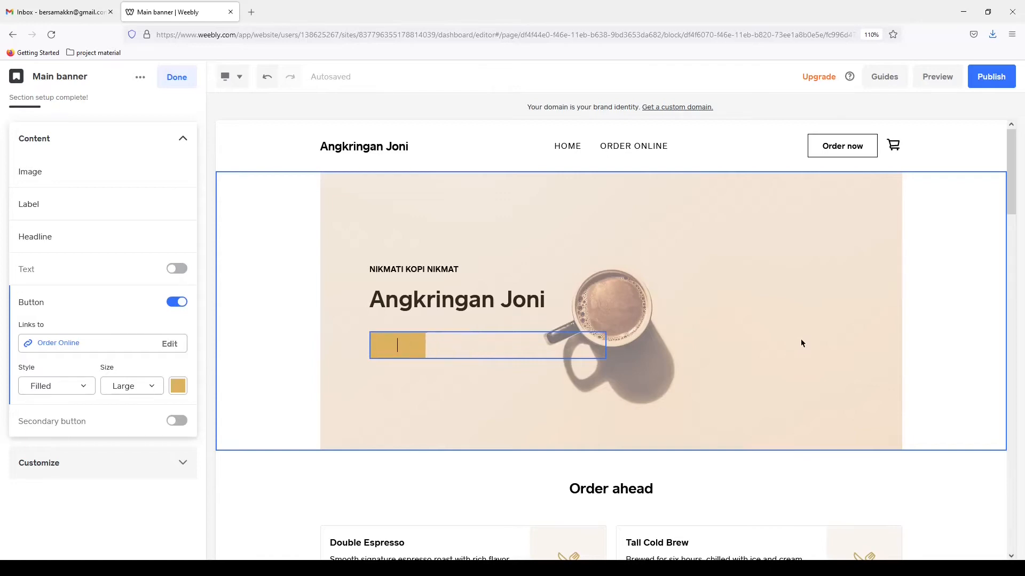
type("Pesan")
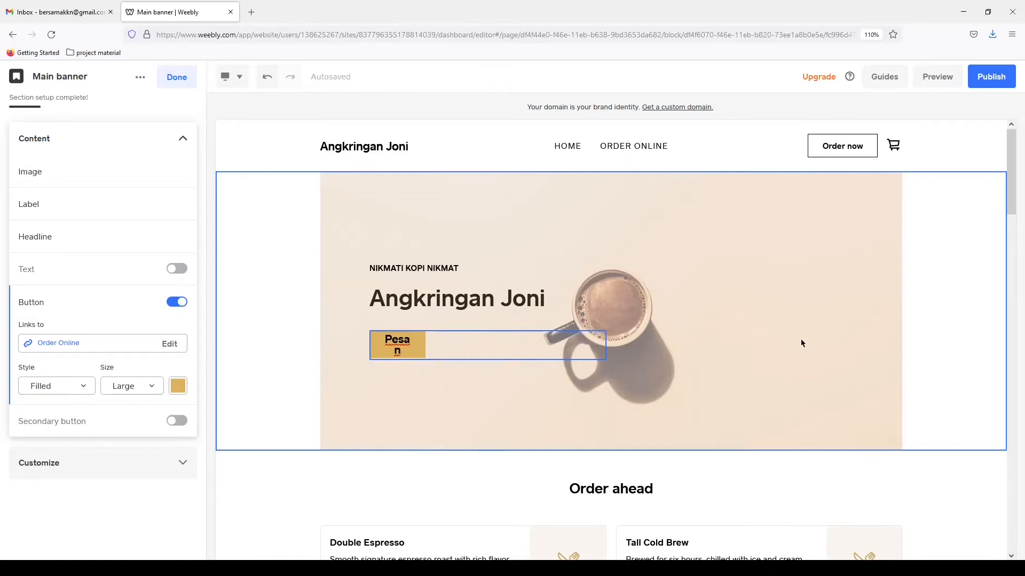
type("S")
key("BackSpace")
type("Sekarang")
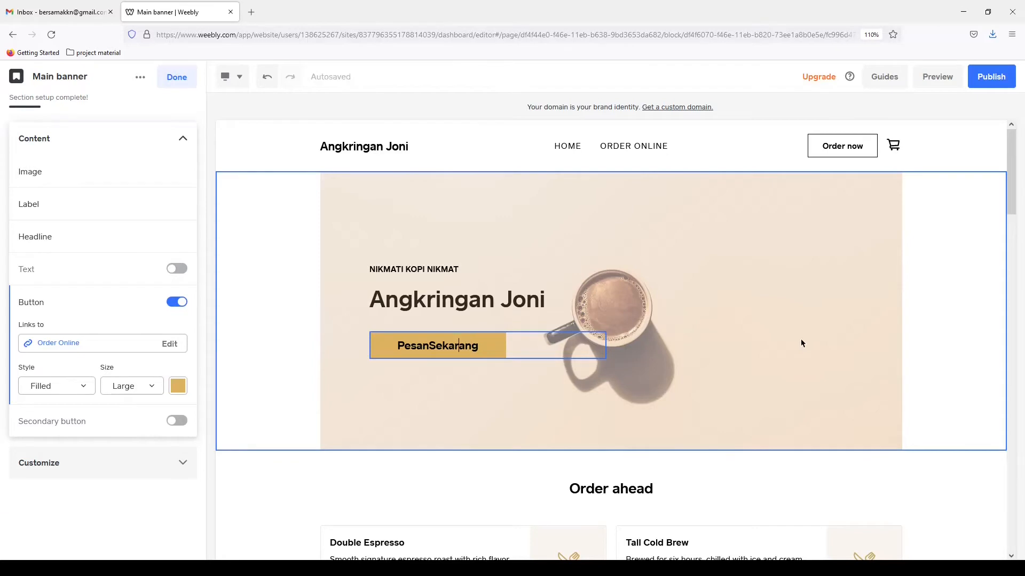
key("Left")
key("Left")
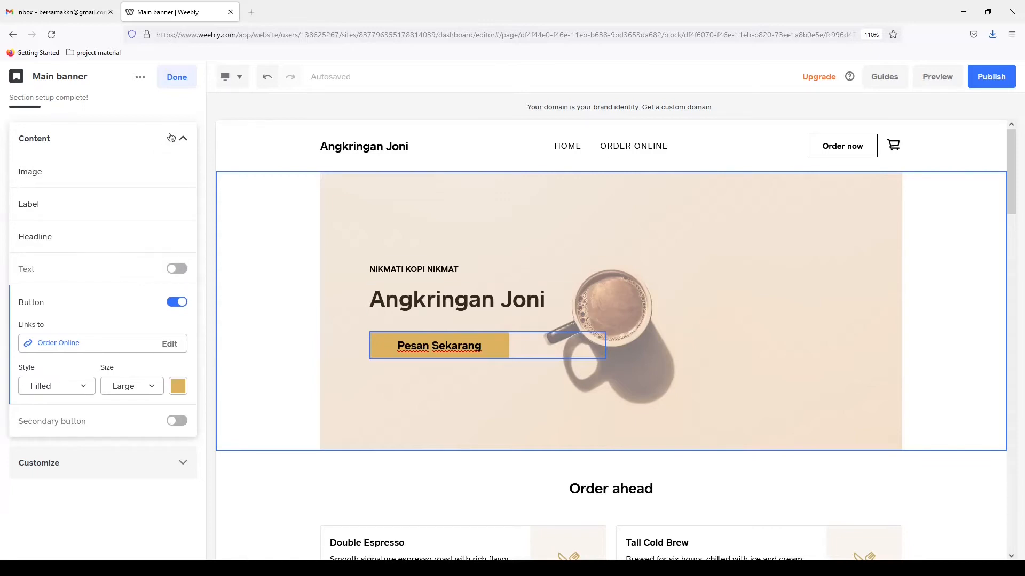
Finish the main banner and rename the header's Home navigation link to "Beranda".
left_click(172, 87)
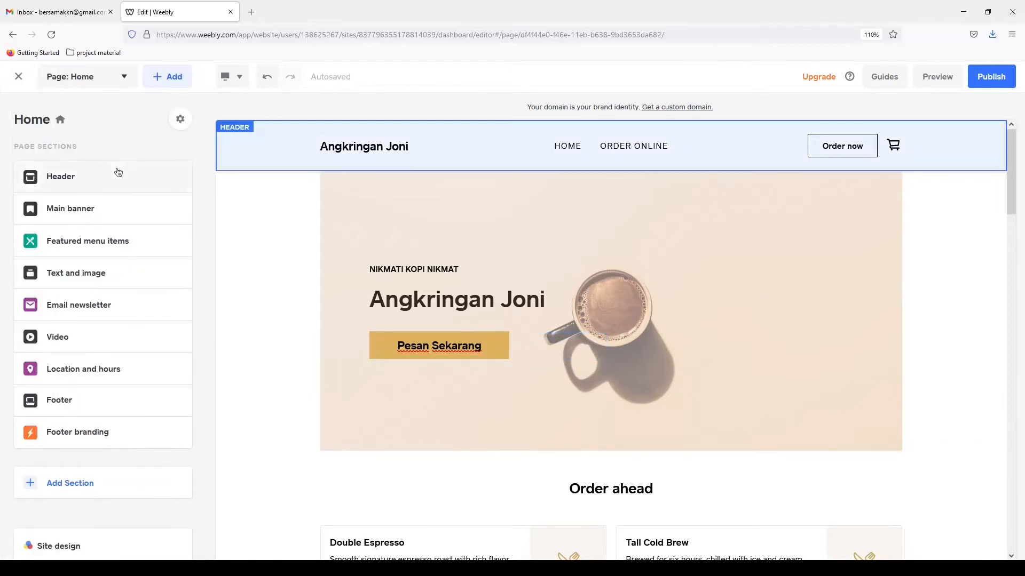
left_click(118, 171)
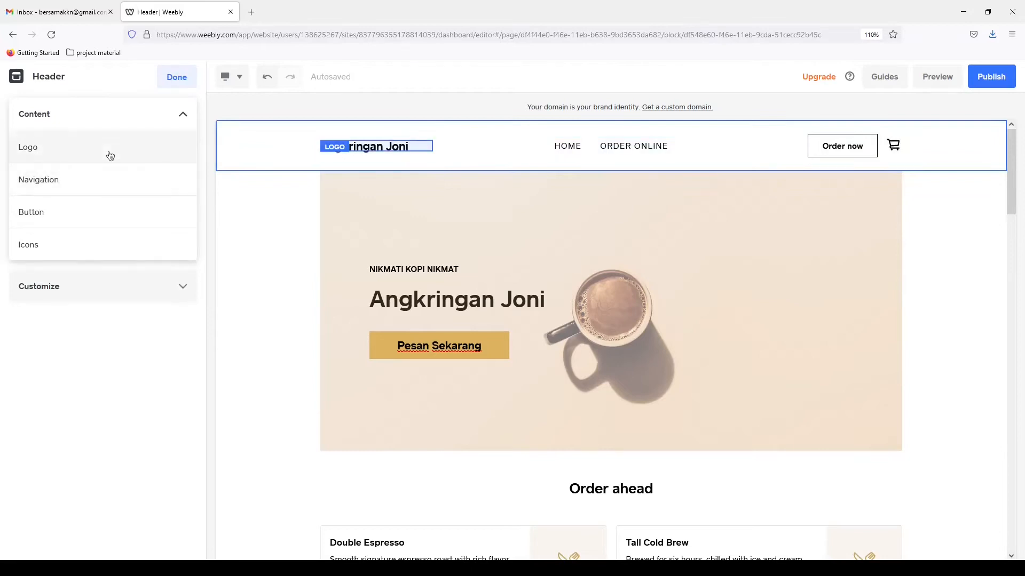
left_click(104, 186)
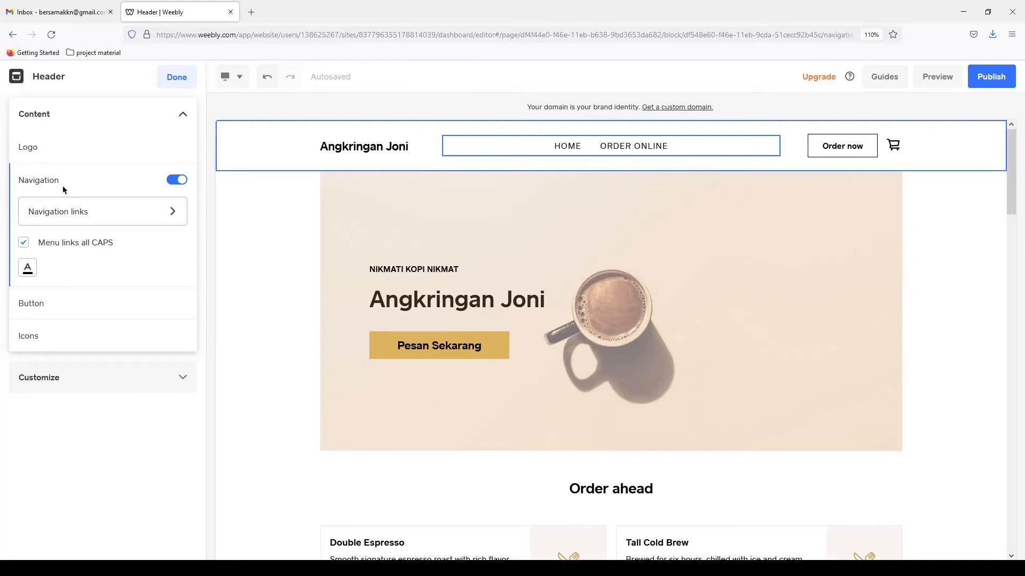
left_click(63, 203)
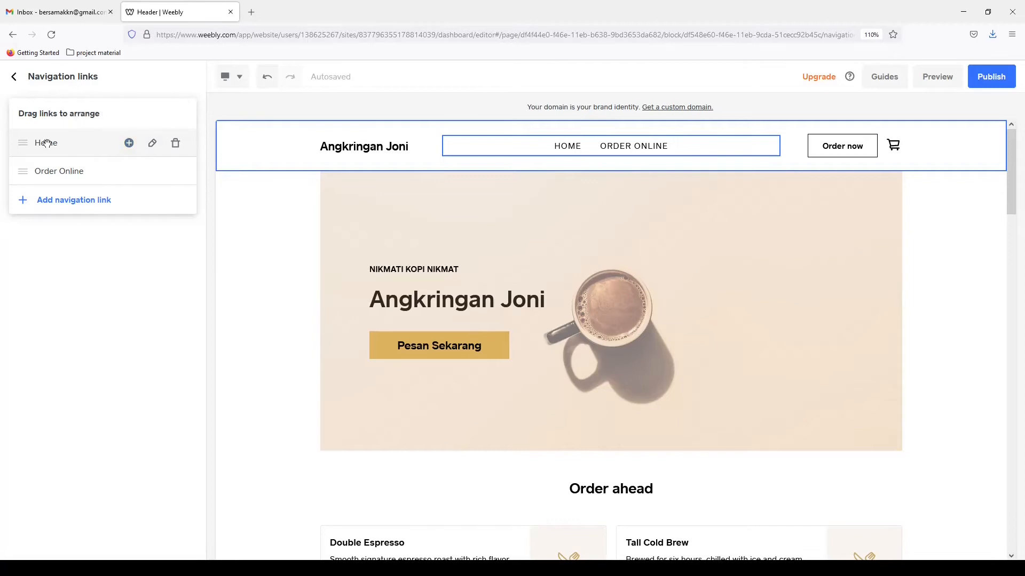
left_click(151, 145)
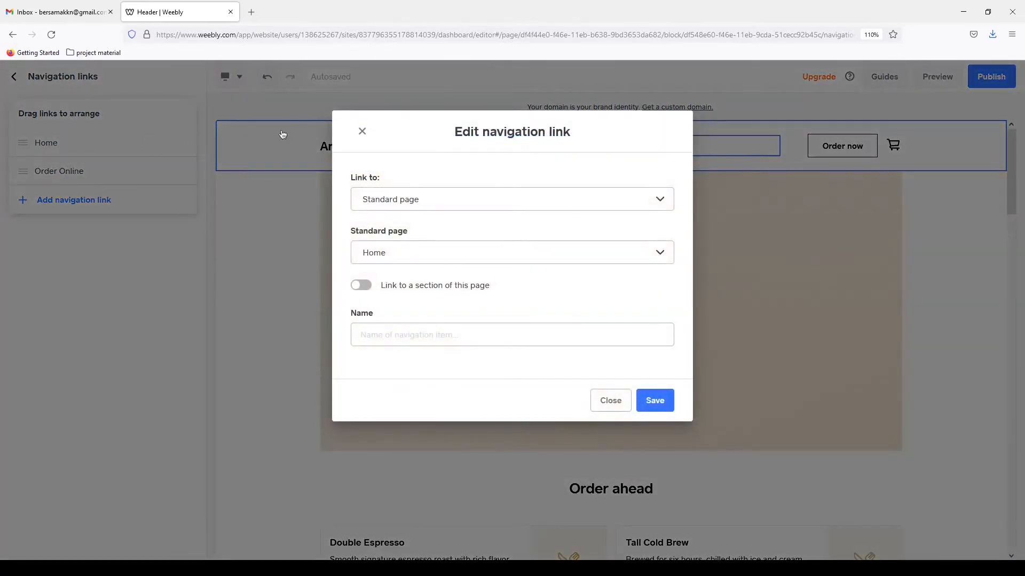
left_click(397, 332)
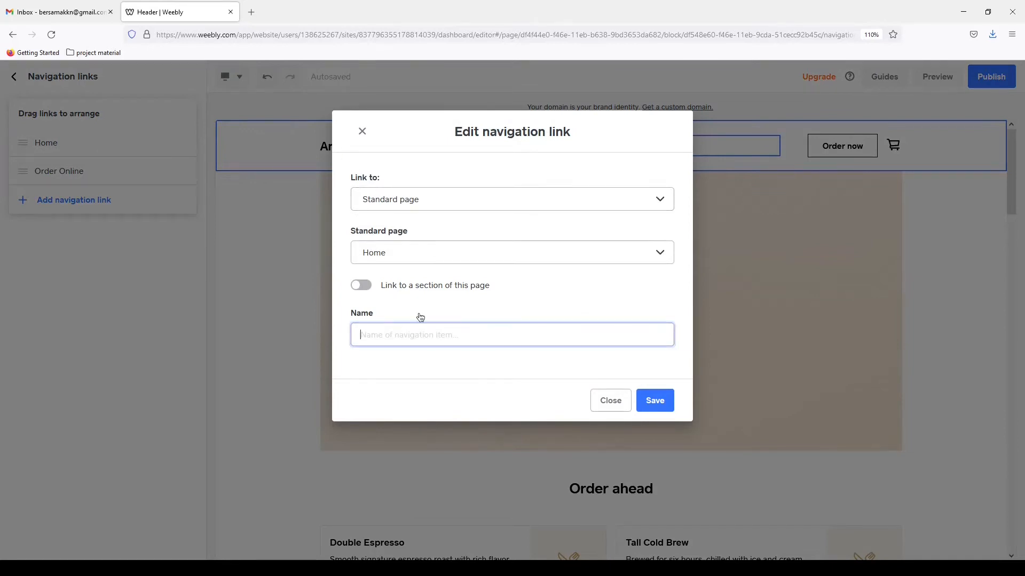
type("Beranda")
left_click(657, 401)
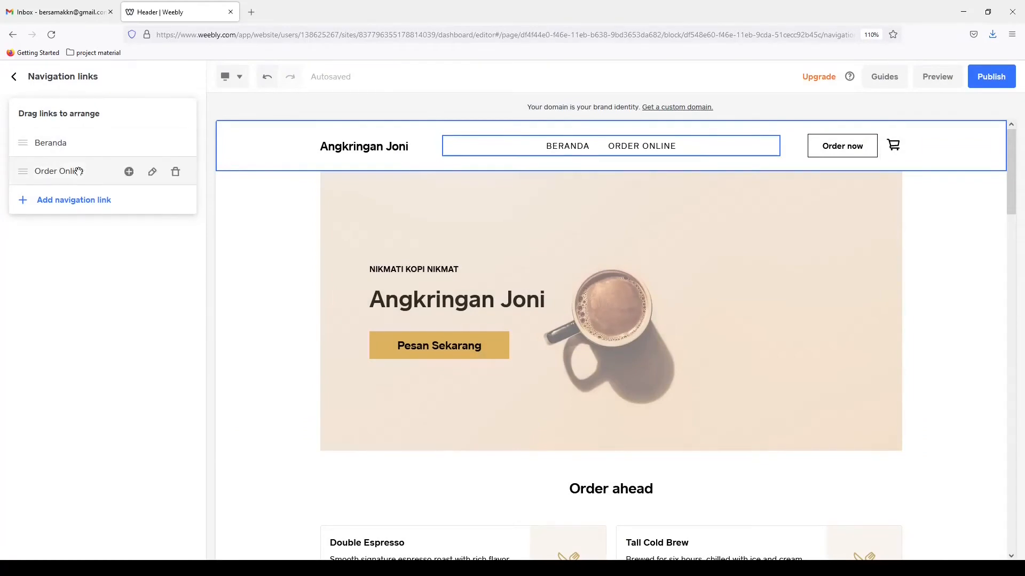
Rename the header's Order Online navigation link to "Pesan".
left_click(152, 171)
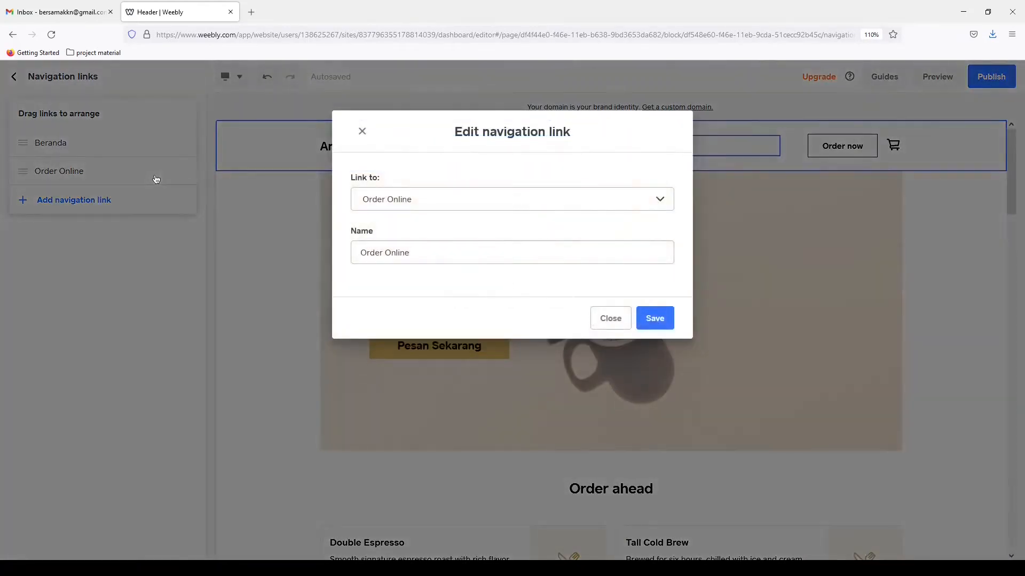
left_click_drag(414, 248, 341, 250)
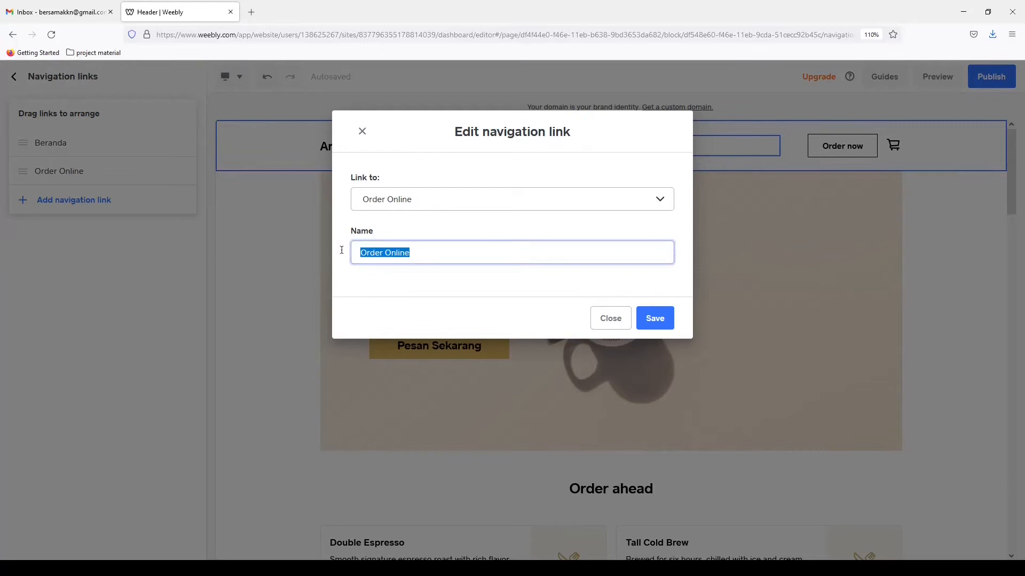
type("Pe")
left_click(654, 318)
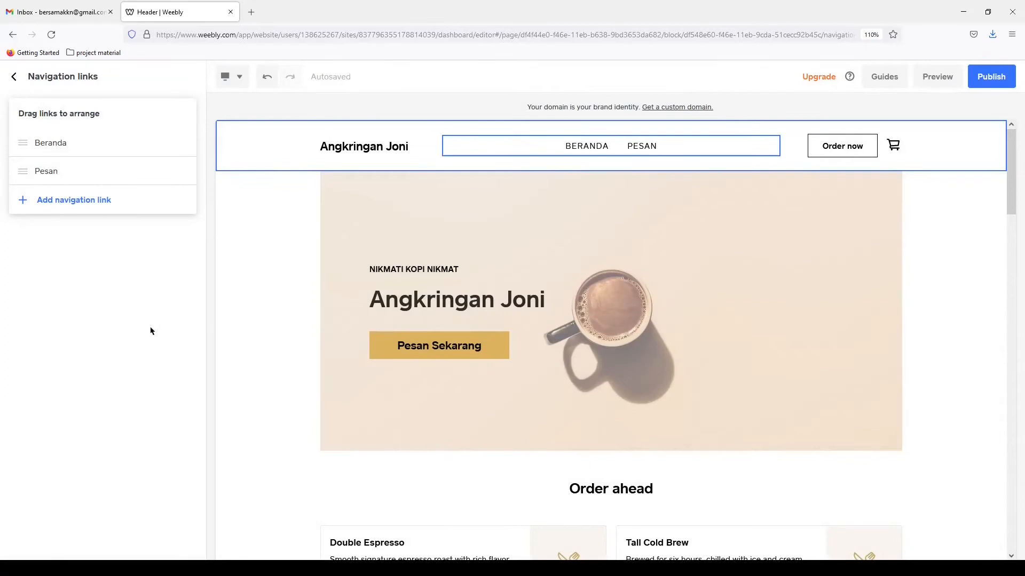
left_click(15, 78)
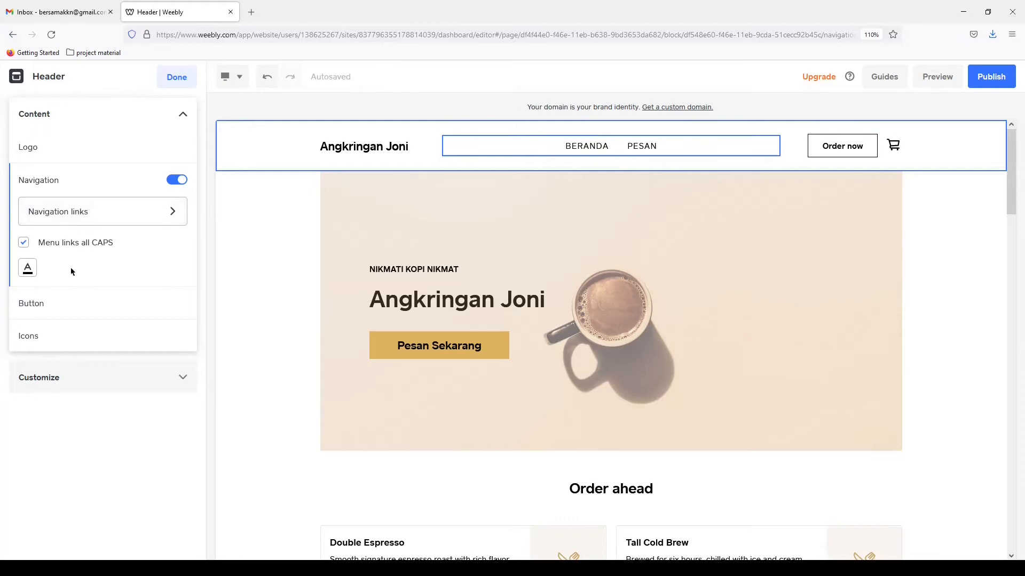
Replace the header button's text with "Pesan Sekarang".
left_click(66, 303)
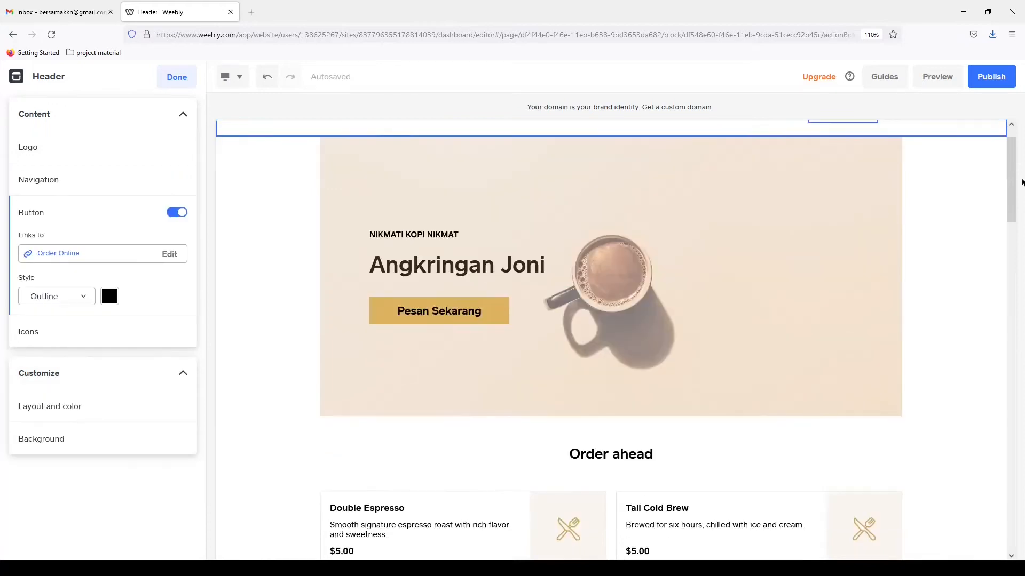
key("BackSpace")
key("BackSpace")
key("BackSpace")
key("BackSpace")
key("BackSpace")
key("BackSpace")
key("BackSpace")
key("BackSpace")
key("BackSpace")
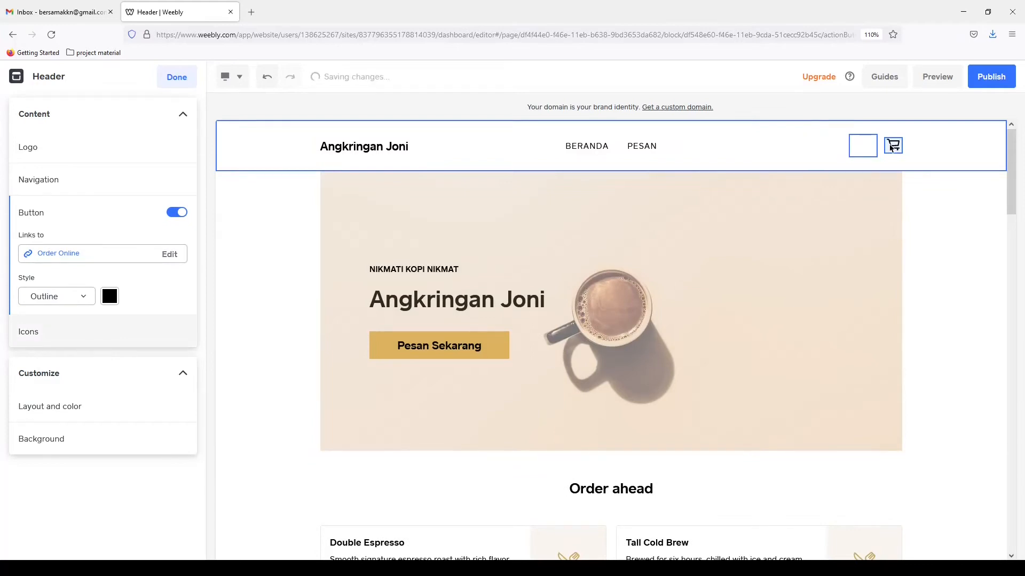
type("Pesan se")
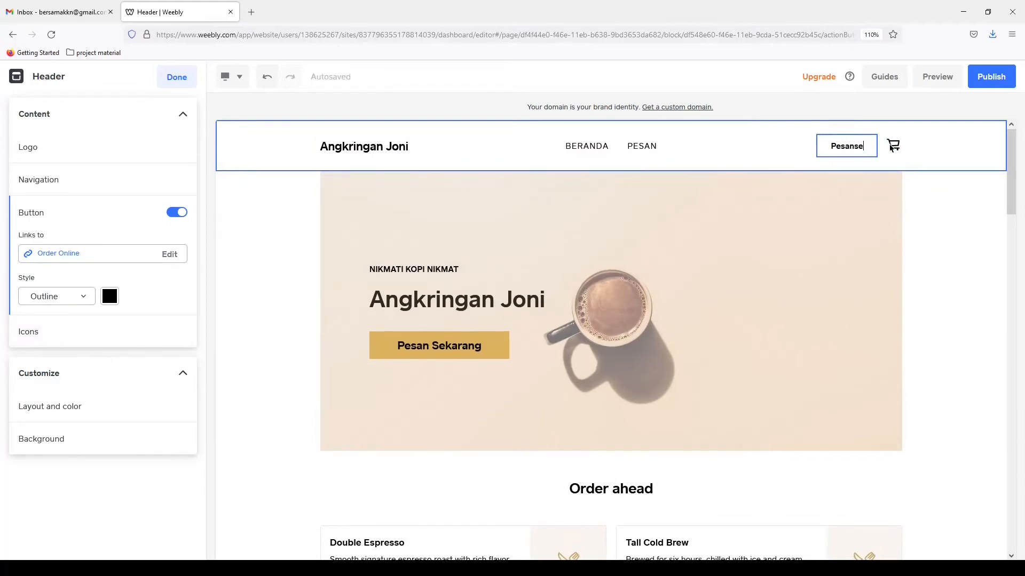
type("kara")
key("BackSpace")
key("BackSpace")
key("BackSpace")
key("BackSpace")
key("BackSpace")
key("BackSpace")
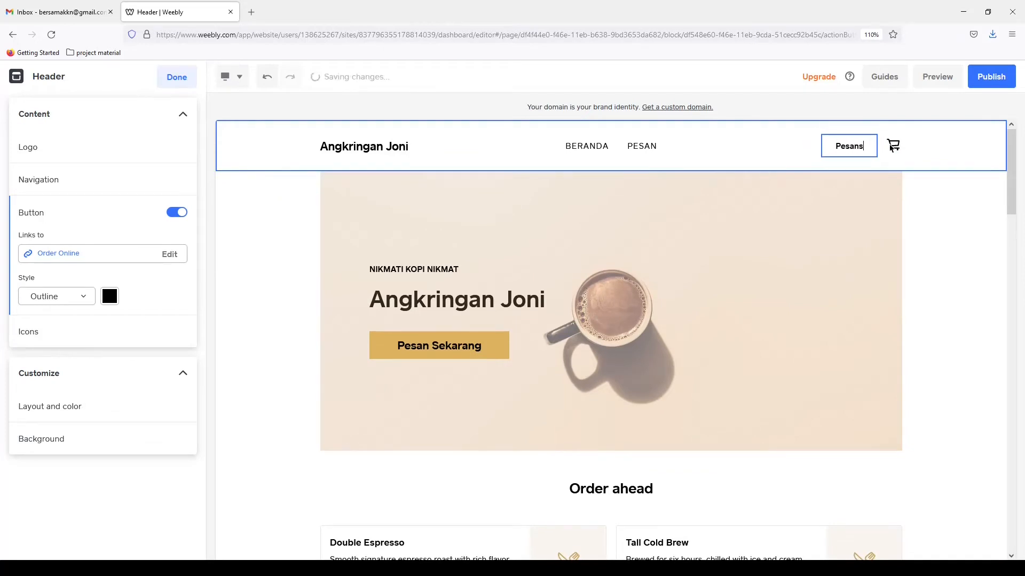
type("Sekarang")
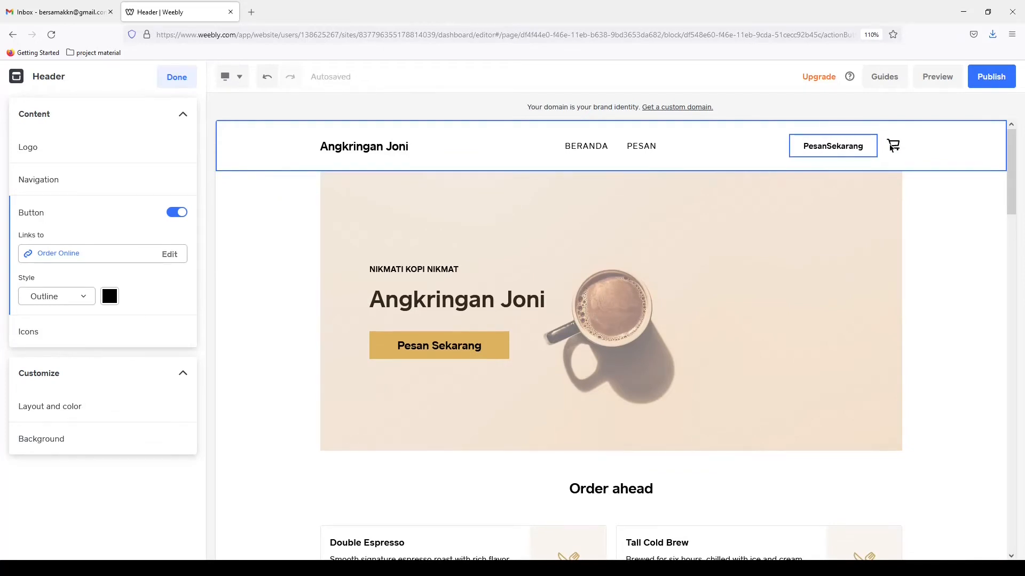
left_click(826, 145)
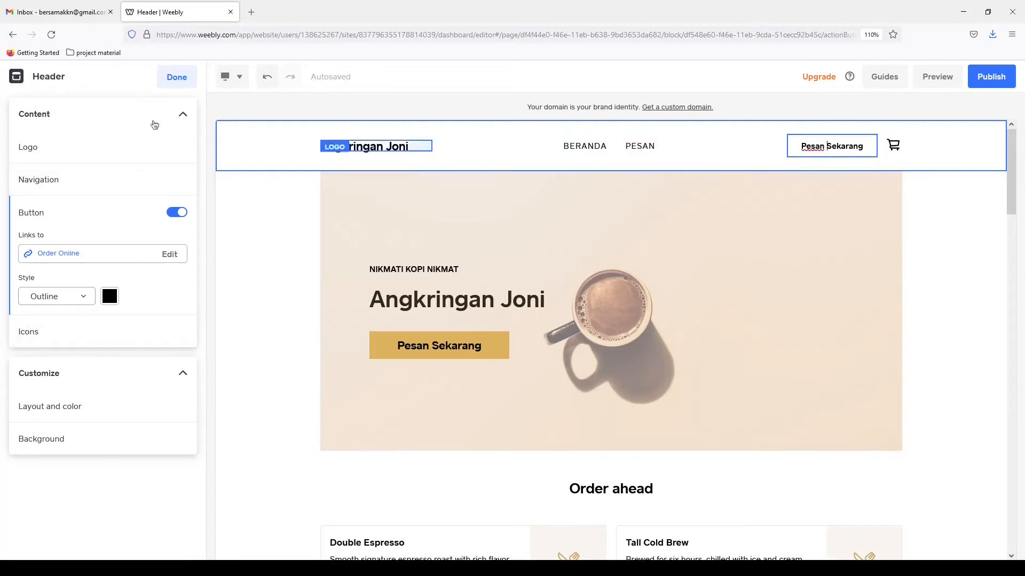
Try the header layouts and apply the one with the site title centred between the navigation links and the button.
left_click(111, 414)
left_click(93, 378)
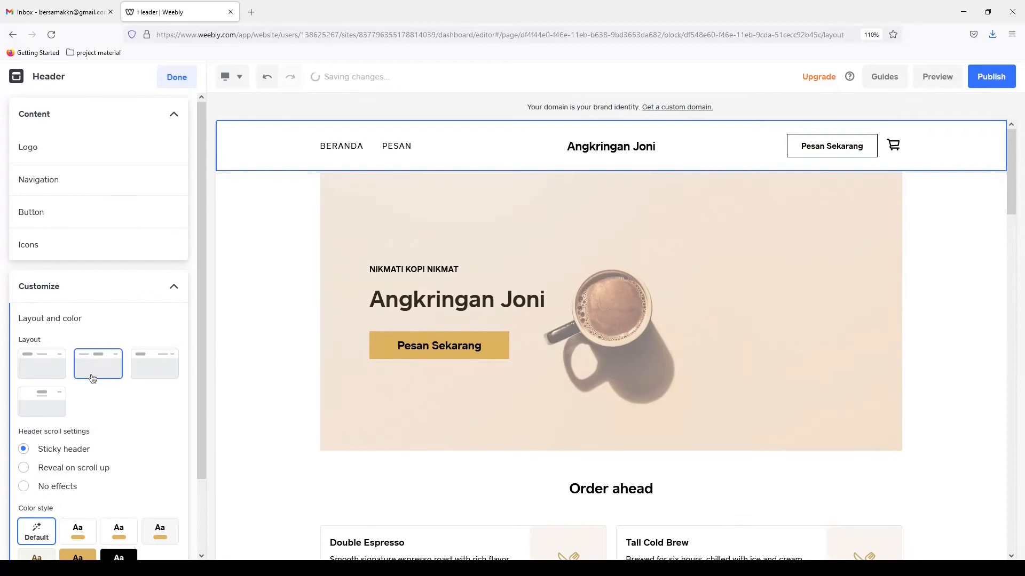
left_click(139, 377)
left_click(30, 411)
left_click(103, 367)
scroll(113, 372, "down", 1)
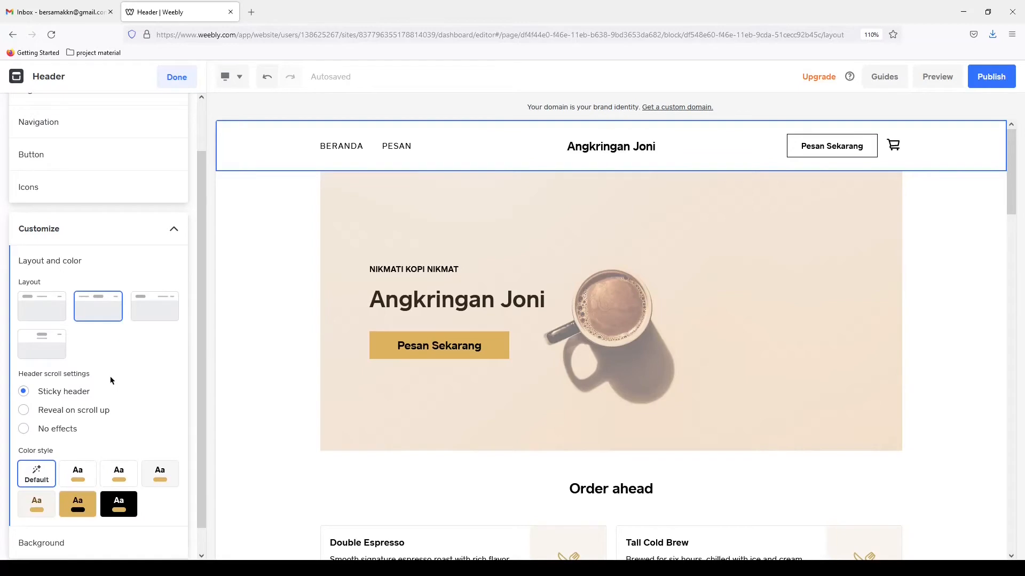
left_click(177, 78)
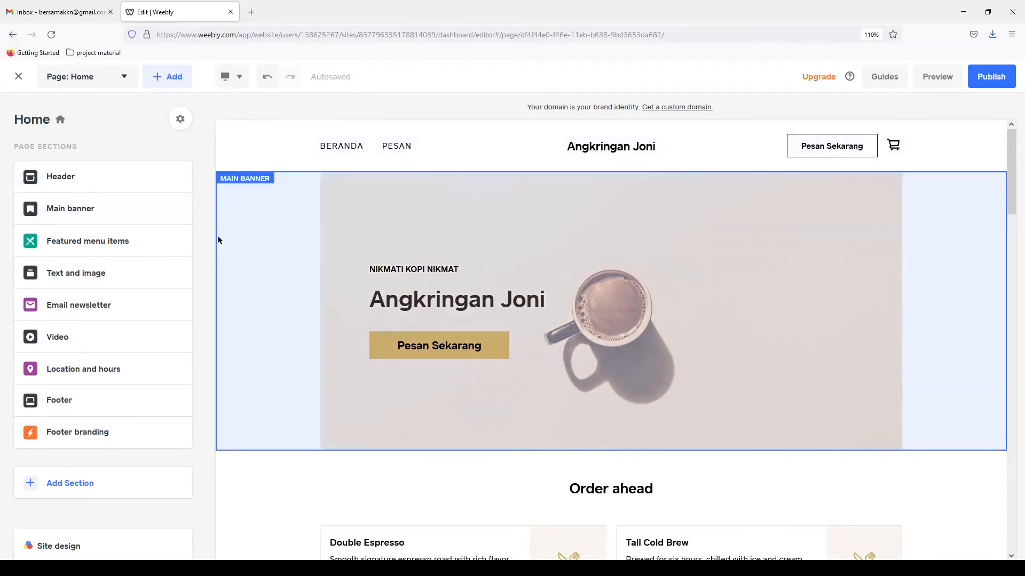
Replace the featured menu items section's title with "Ayo Pesan Sekarang!".
scroll(218, 238, "down", 5)
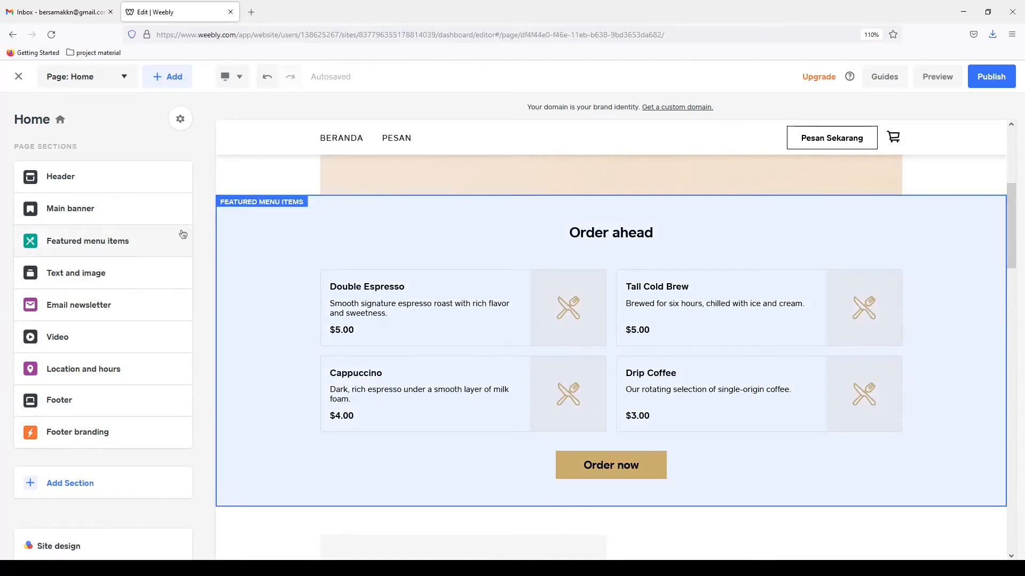
mouse_move(120, 244)
left_click(74, 245)
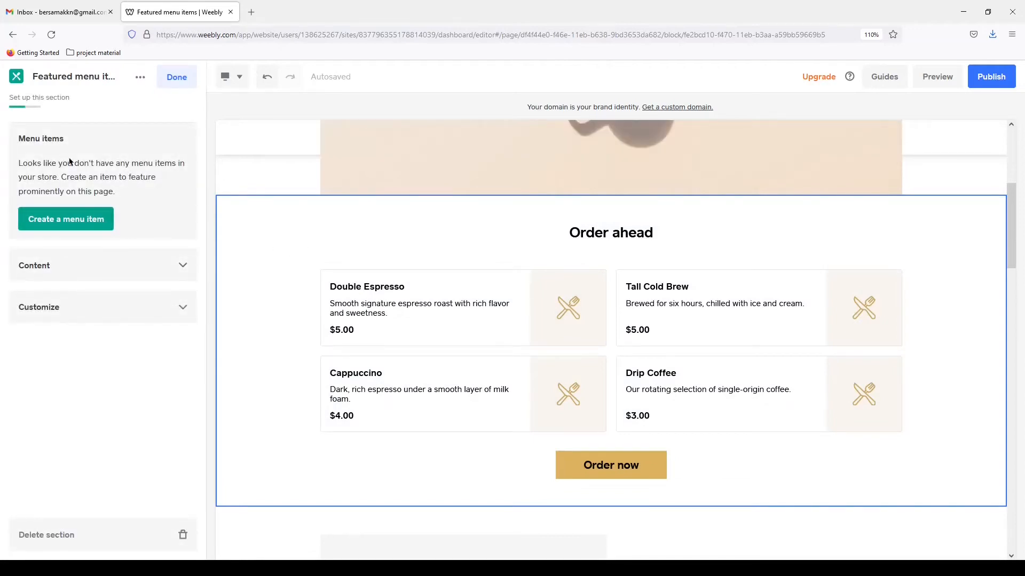
left_click(596, 230)
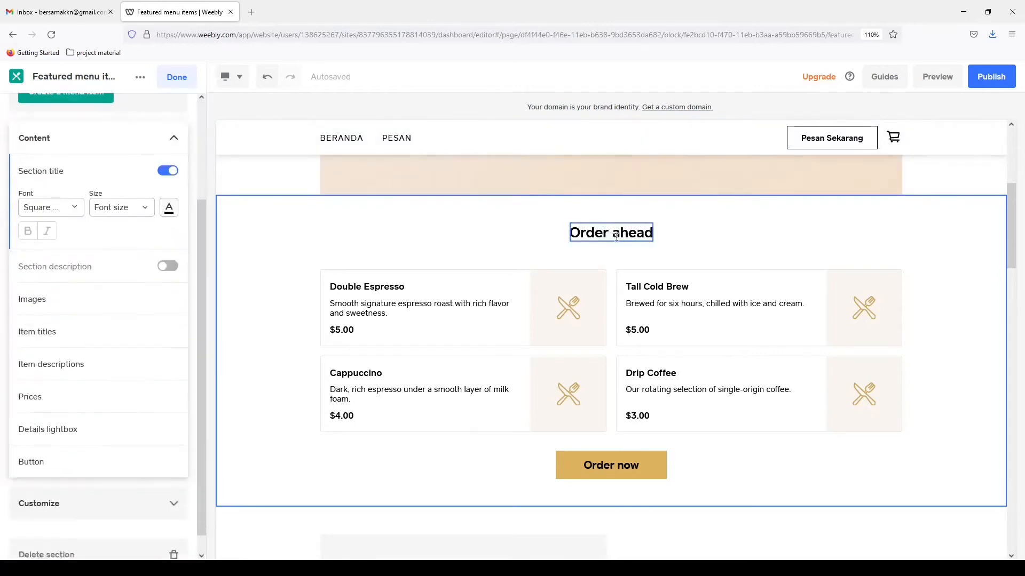
left_click(577, 233)
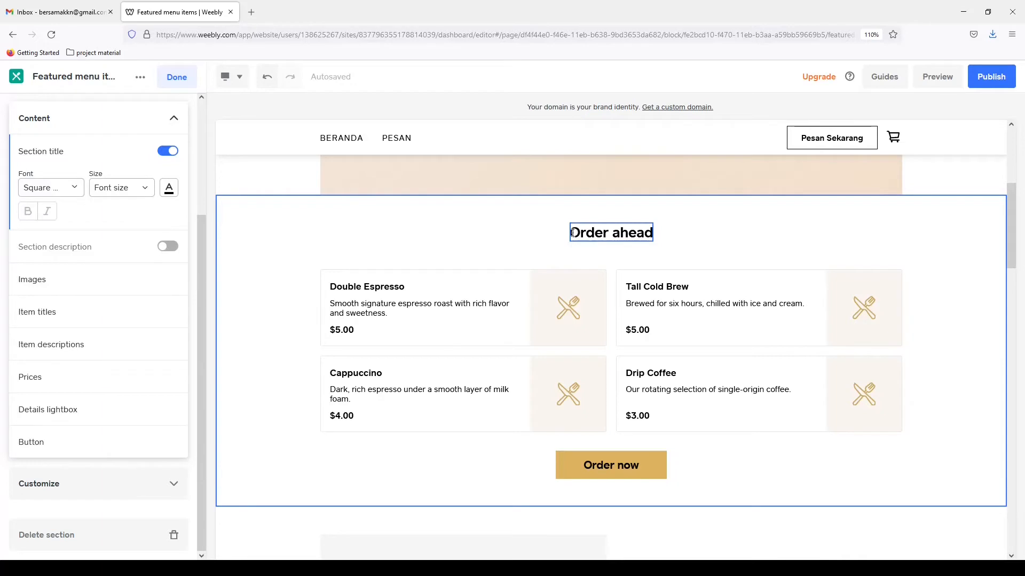
left_click_drag(572, 233, 652, 238)
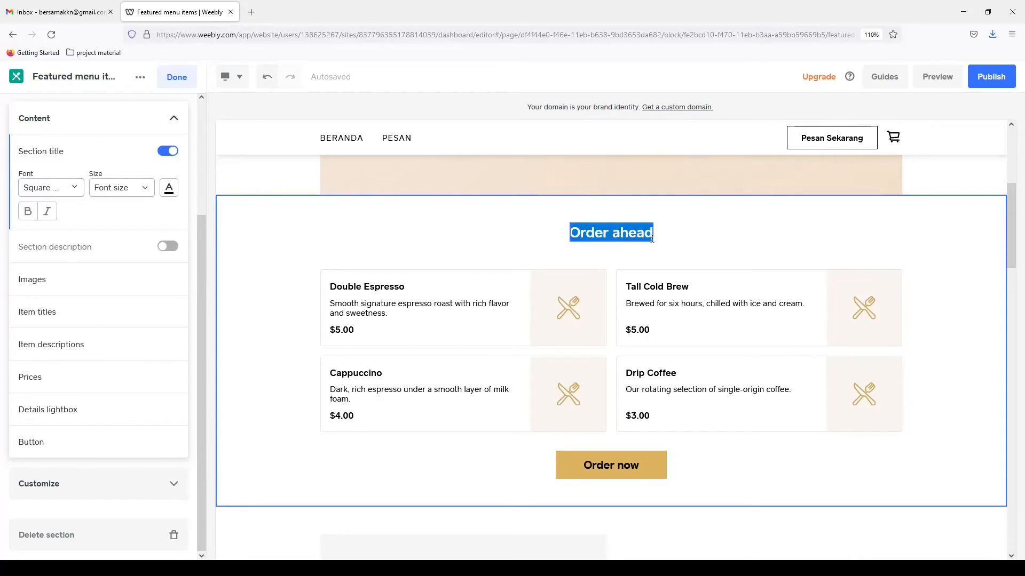
type("Ayo P")
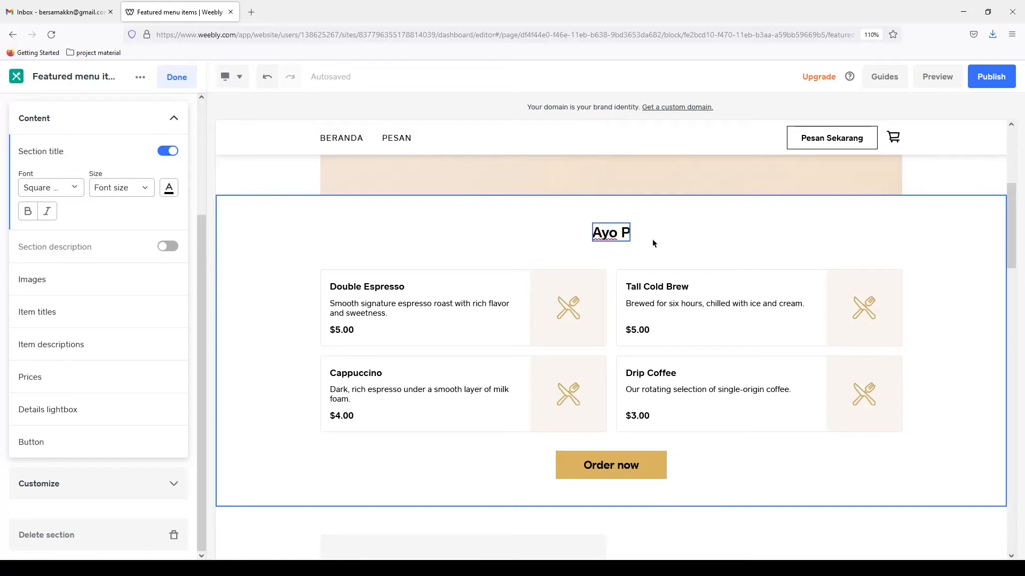
type("esan Se")
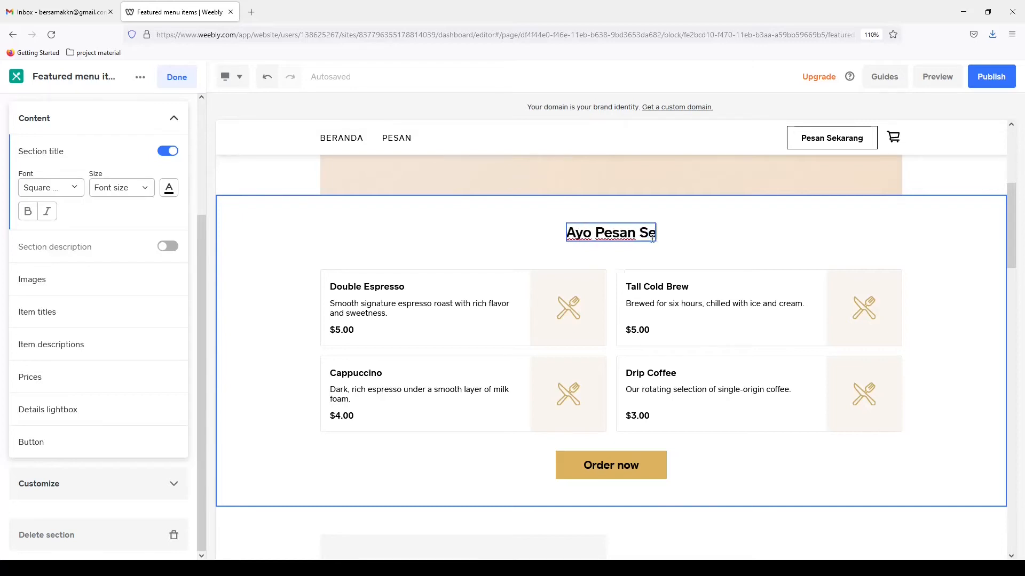
type("karang!")
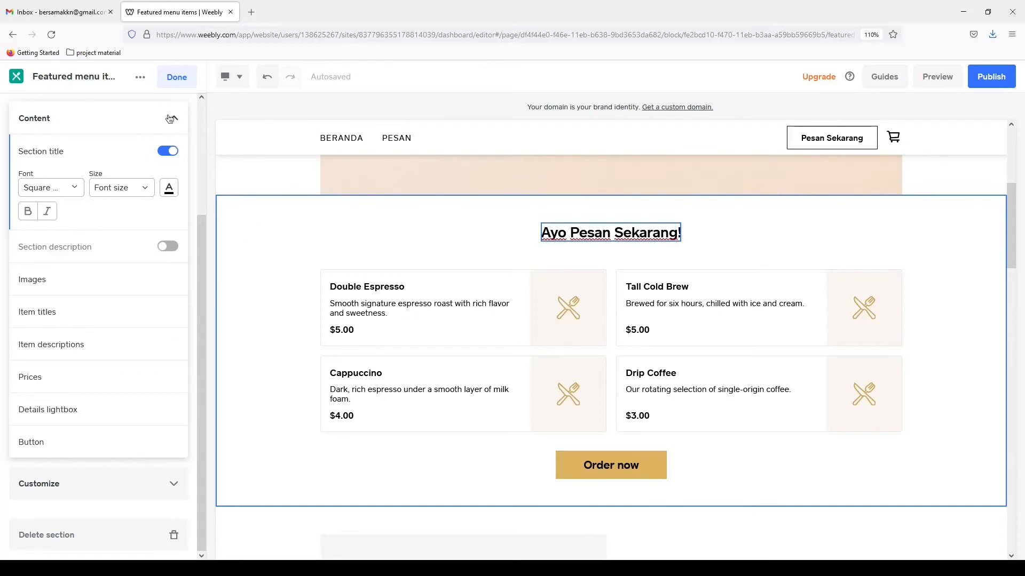
Change the featured menu items section's button text to "Pesan Sekarang" and finish editing the section.
left_click(601, 465)
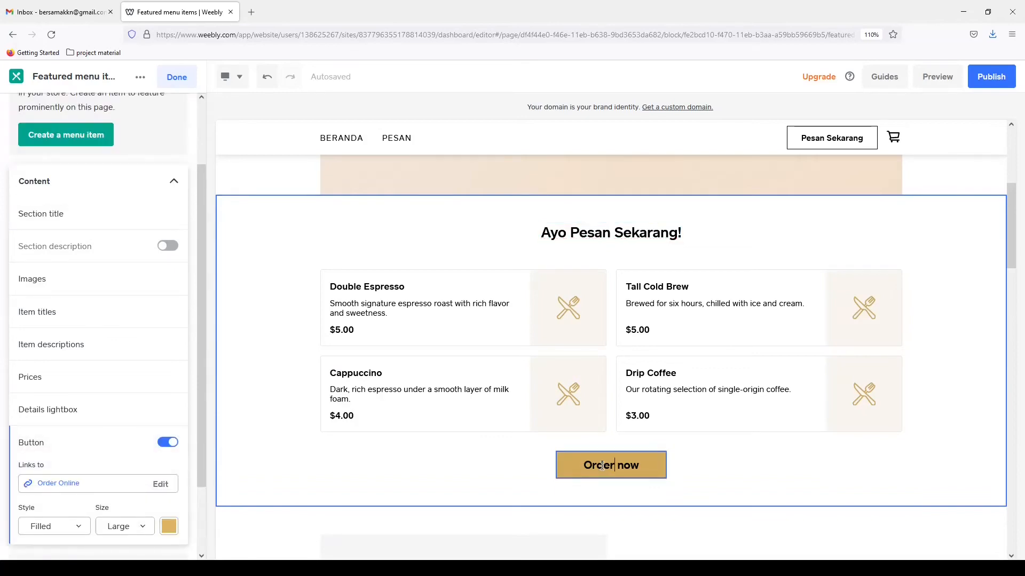
key("BackSpace")
key("BackSpace")
key("BackSpace")
key("BackSpace")
key("BackSpace")
key("BackSpace")
key("BackSpace")
key("BackSpace")
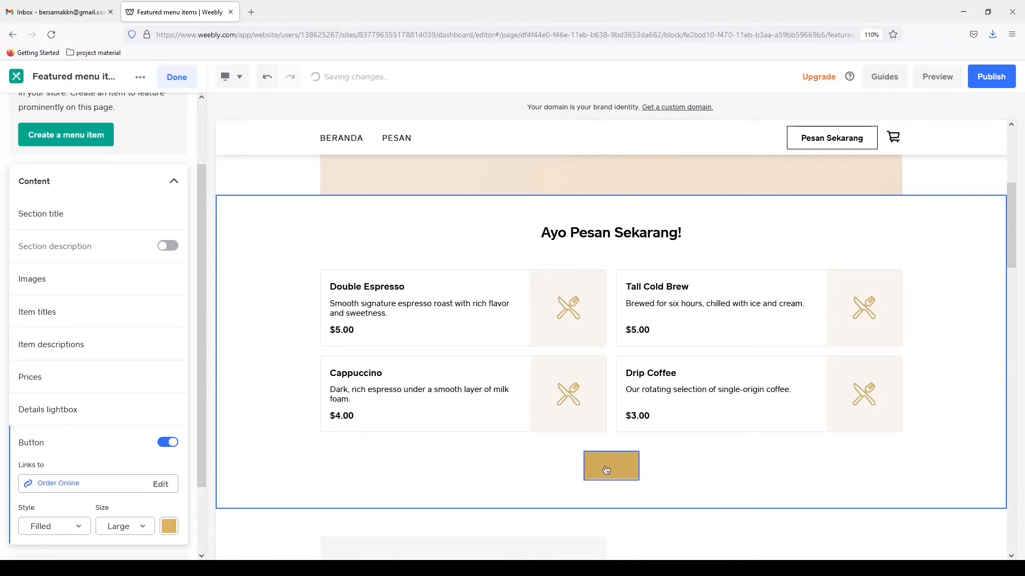
type("esan Sekarang")
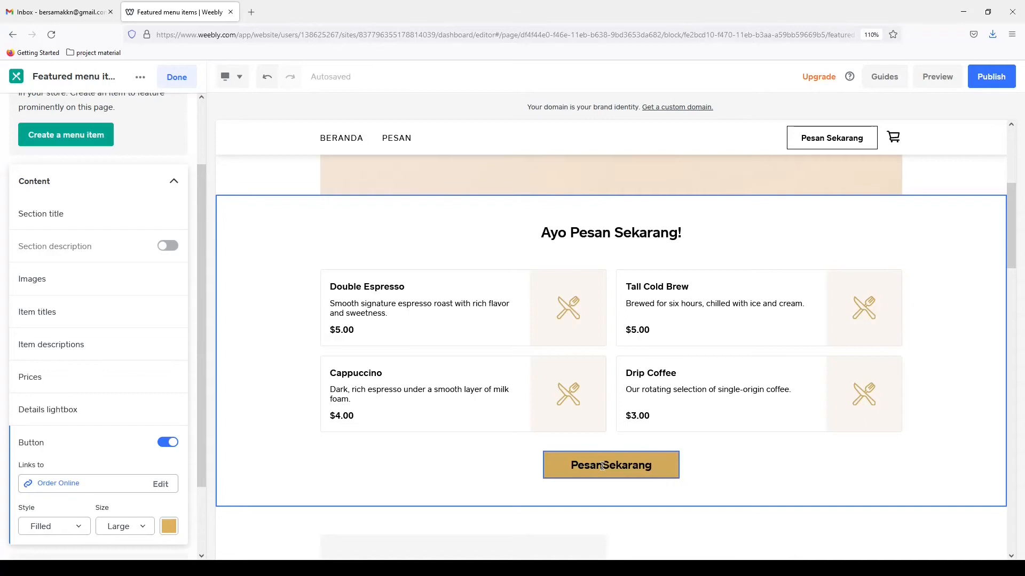
left_click(602, 467)
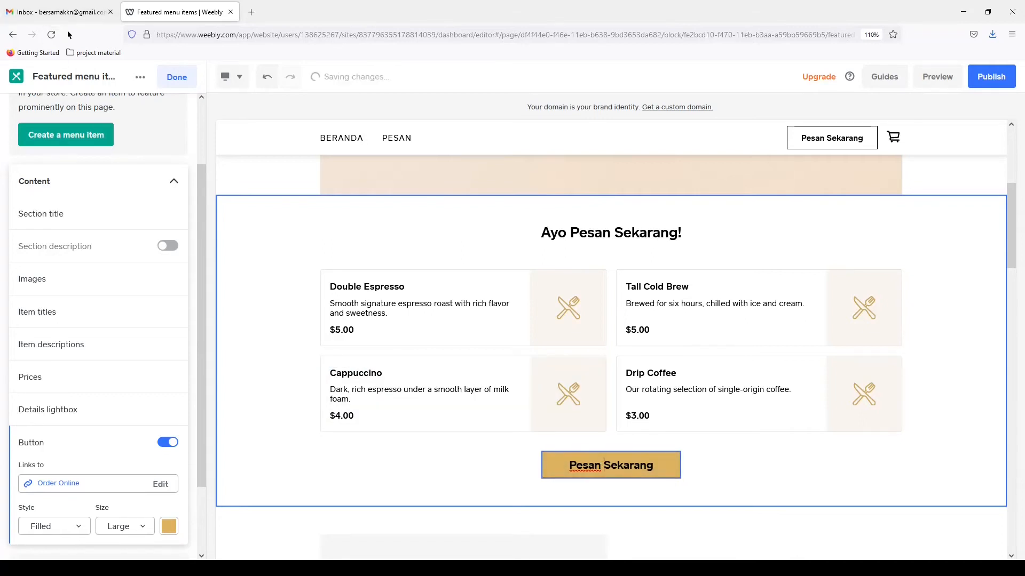
left_click(166, 80)
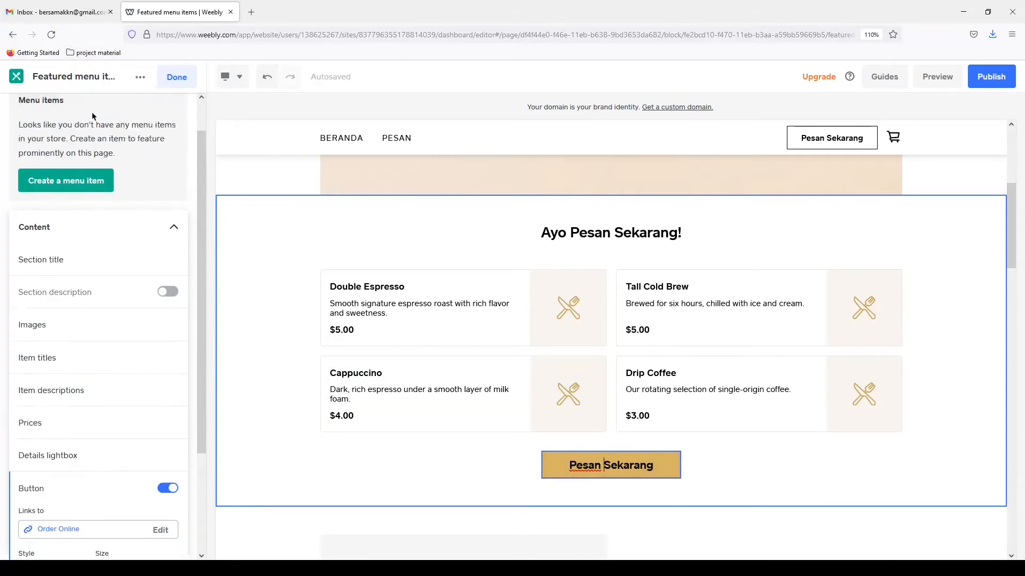
left_click(166, 80)
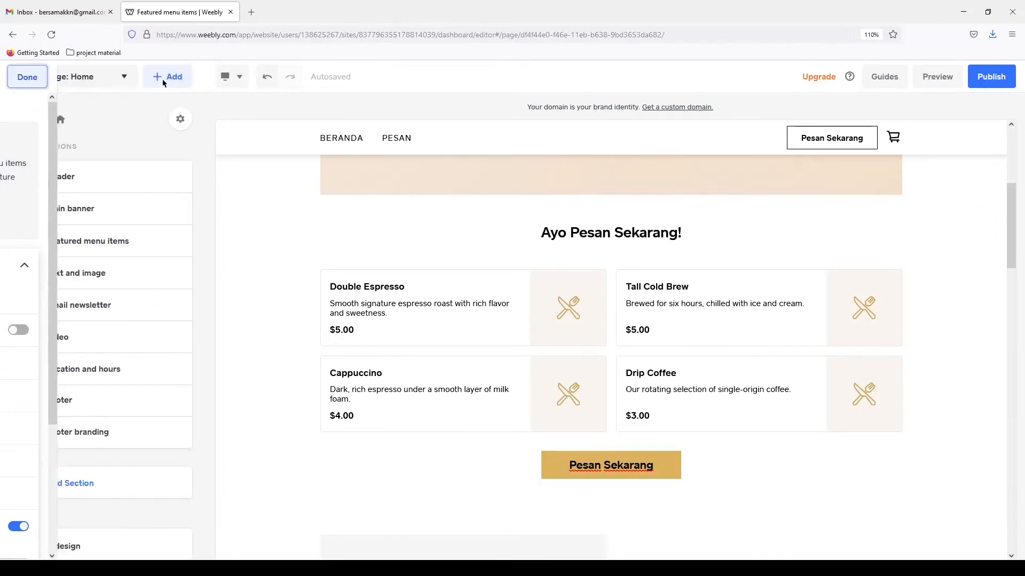
In the text and image section, replace the product label "Number 8 Coffee Beans" with "Kopi Hitam".
scroll(285, 226, "down", 3)
scroll(285, 226, "down", 5)
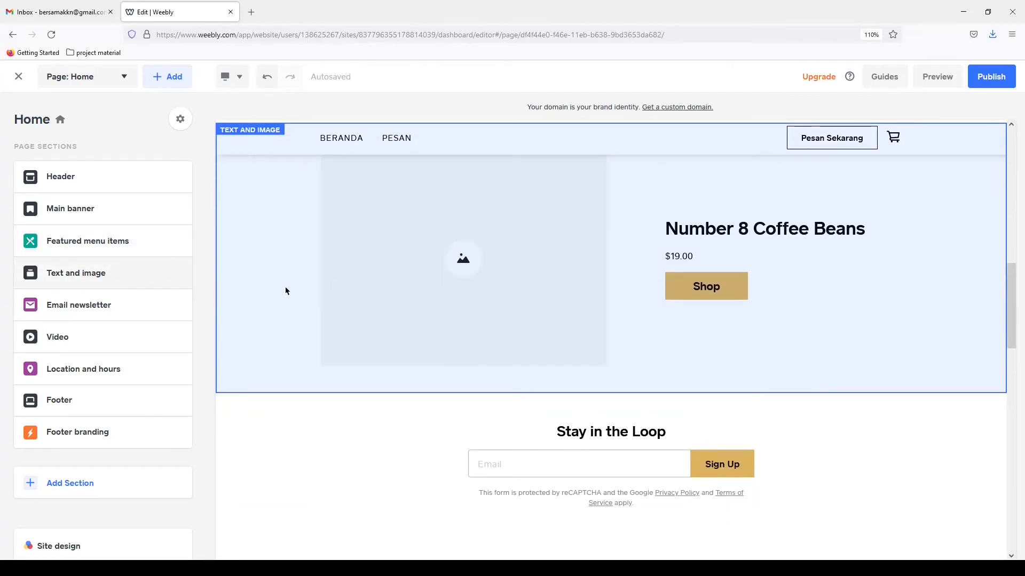
scroll(268, 291, "up", 3)
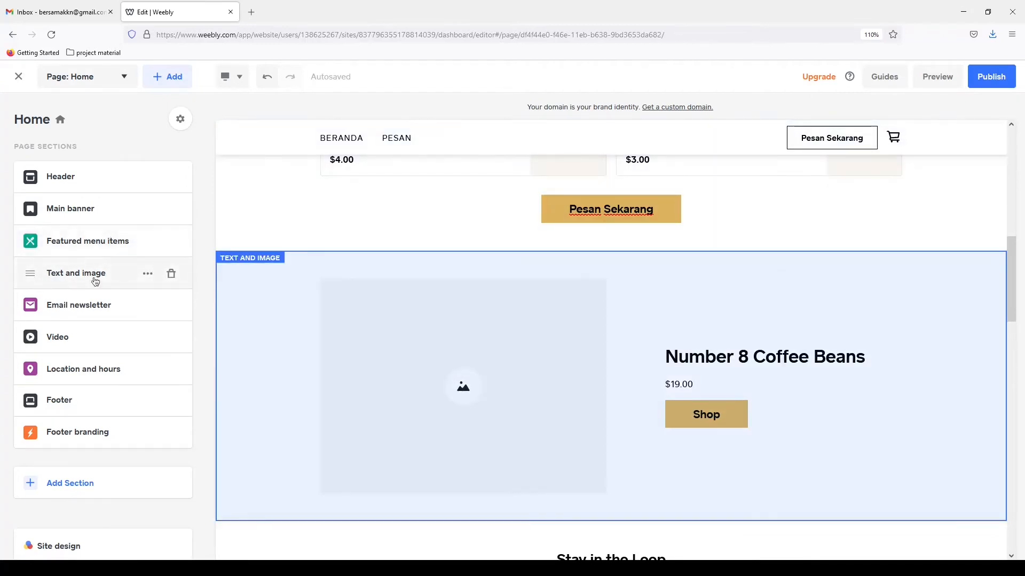
left_click(94, 280)
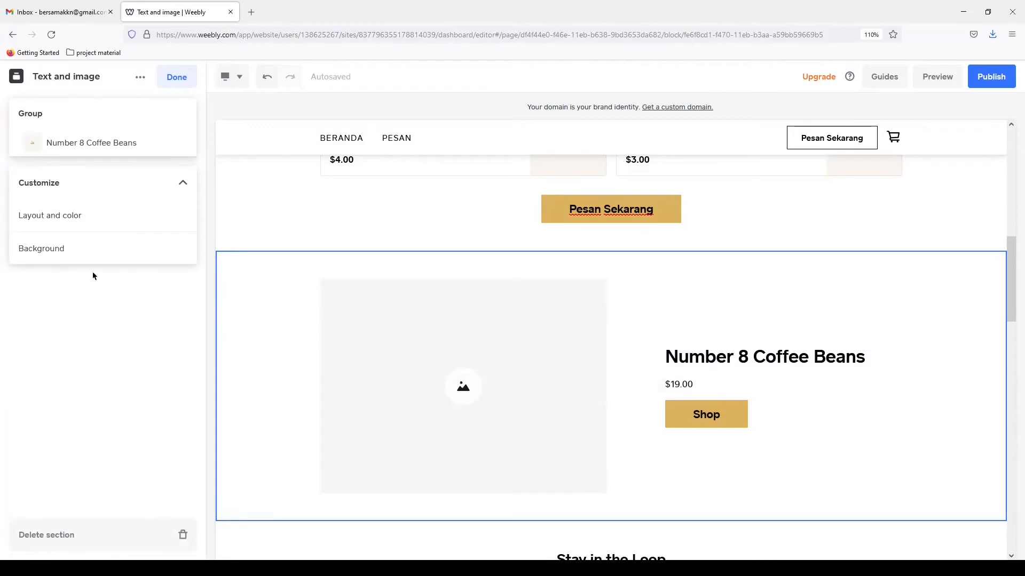
left_click(128, 146)
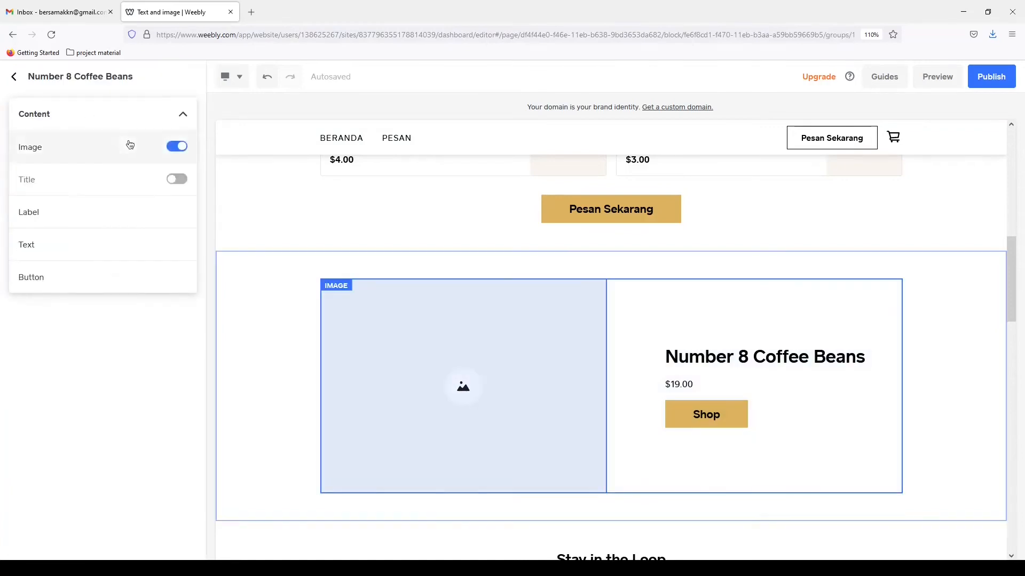
left_click(675, 357)
double_click(675, 357)
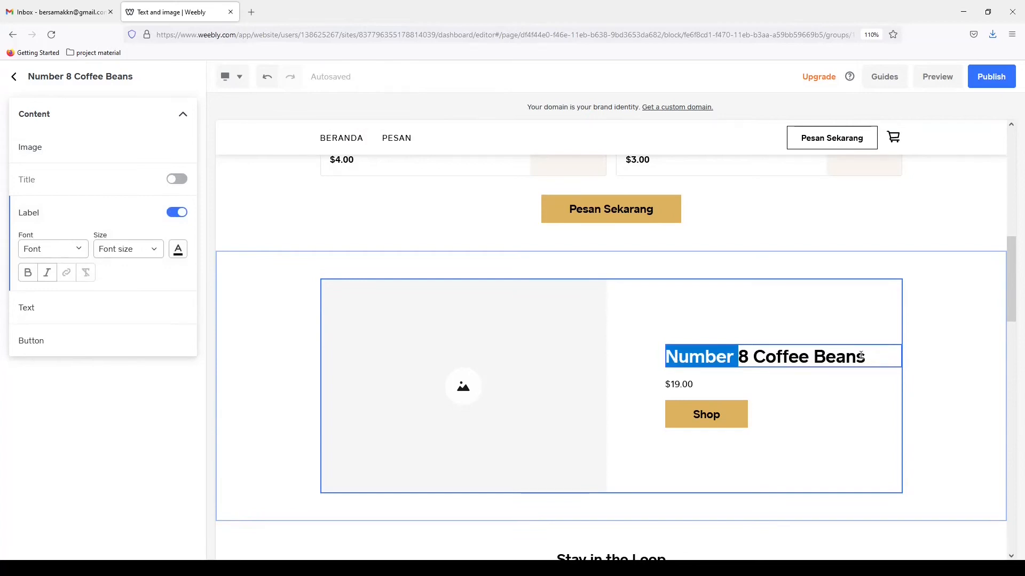
left_click(887, 362)
left_click(666, 357, "shift")
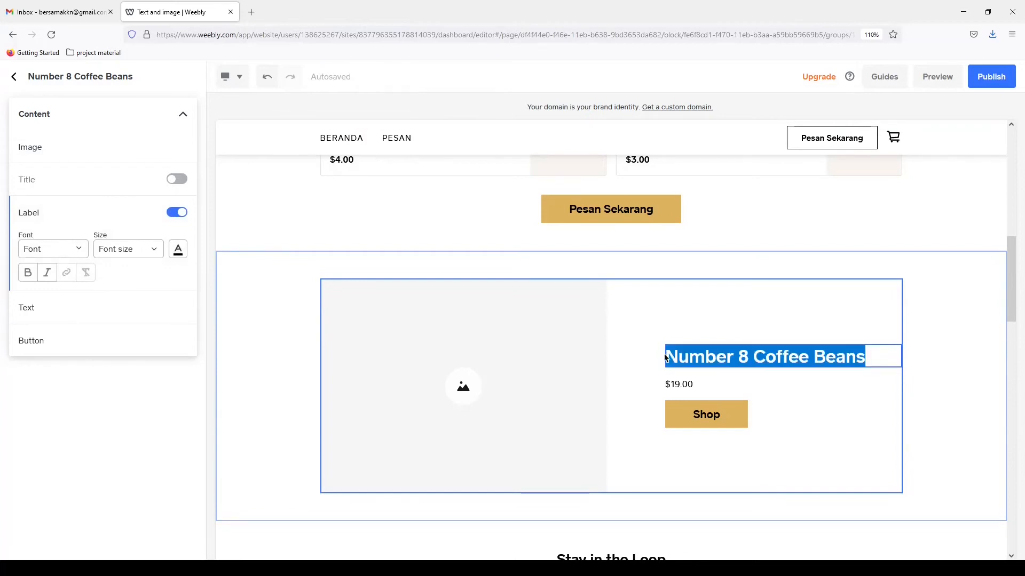
type("K")
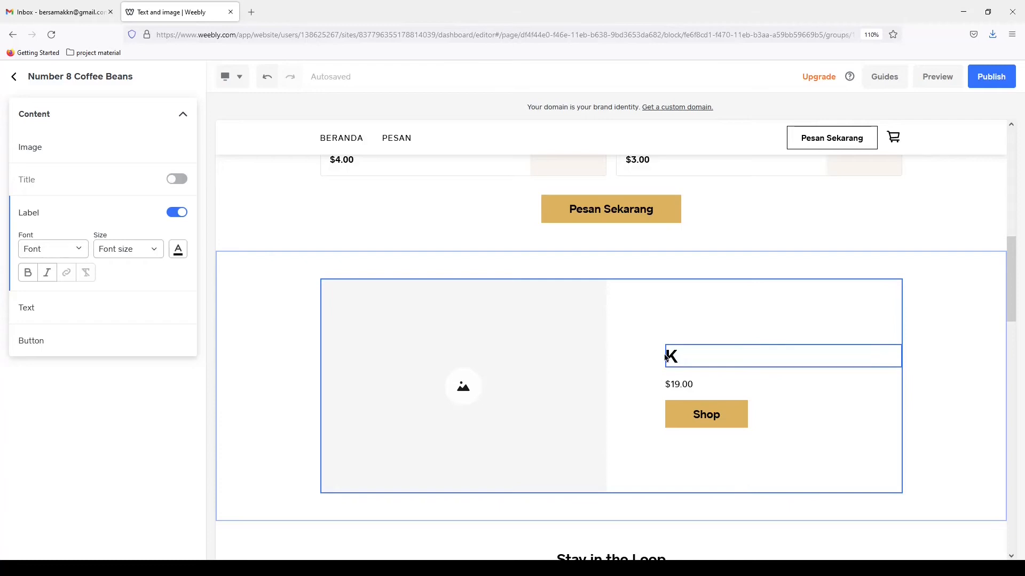
type("opi Hitam")
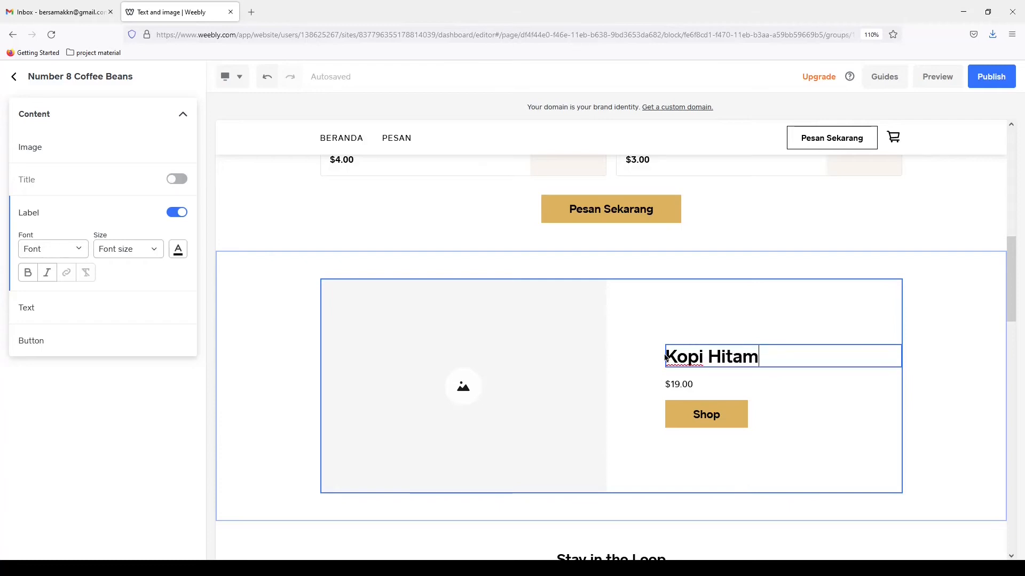
Replace the price text below the Kopi Hitam label with "Rp. 10.000".
left_click(676, 384)
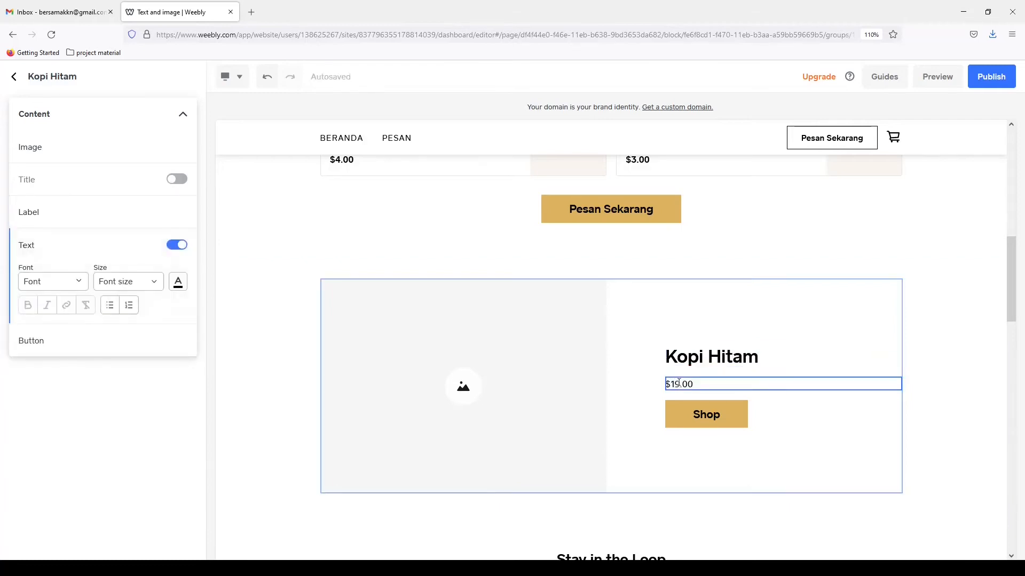
left_click_drag(696, 385, 656, 389)
type("Rp. 10.000")
Change the Kopi Hitam product's button text to "Beli".
left_click(700, 411)
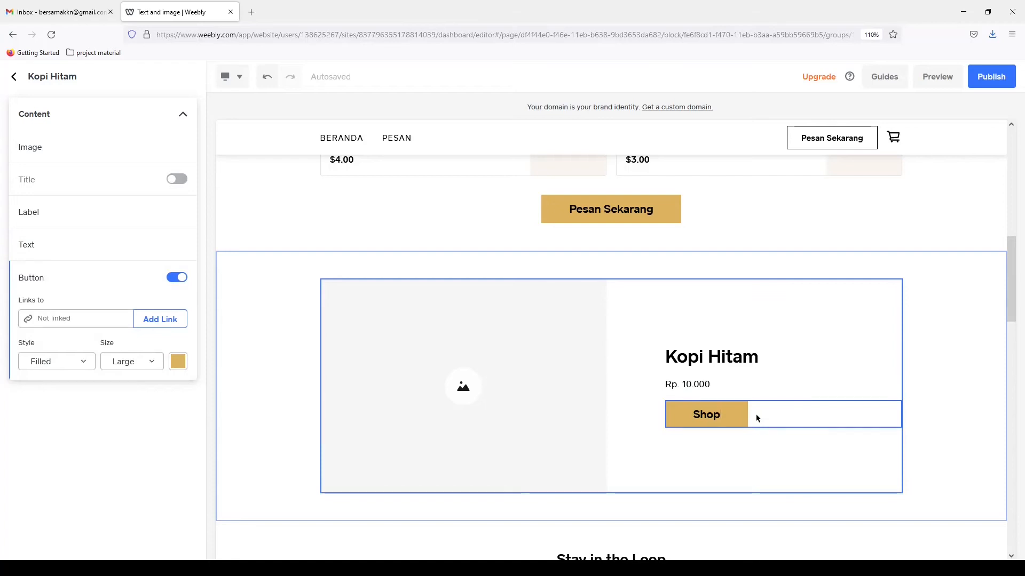
key("BackSpace")
key("BackSpace")
key("BackSpace")
key("BackSpace")
type("Beli")
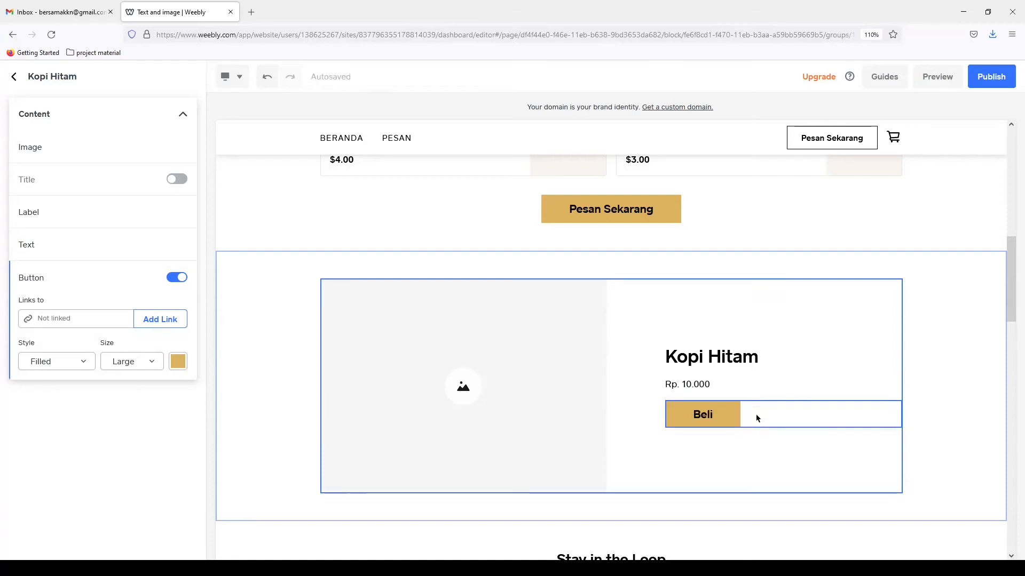
Add the already uploaded photo of the hand-held latte cup as the Kopi Hitam image and finish editing the section.
left_click(406, 332)
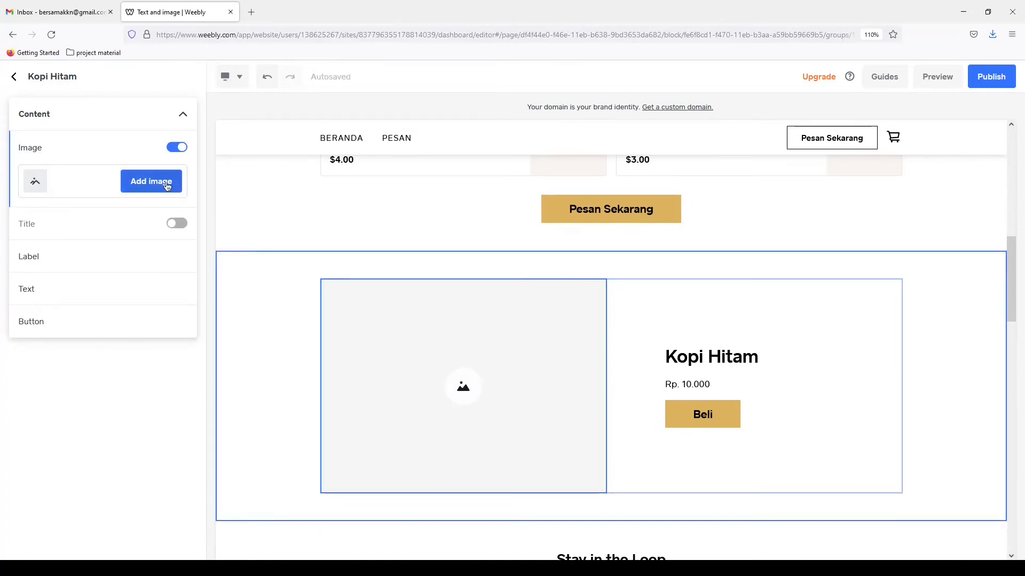
left_click(167, 184)
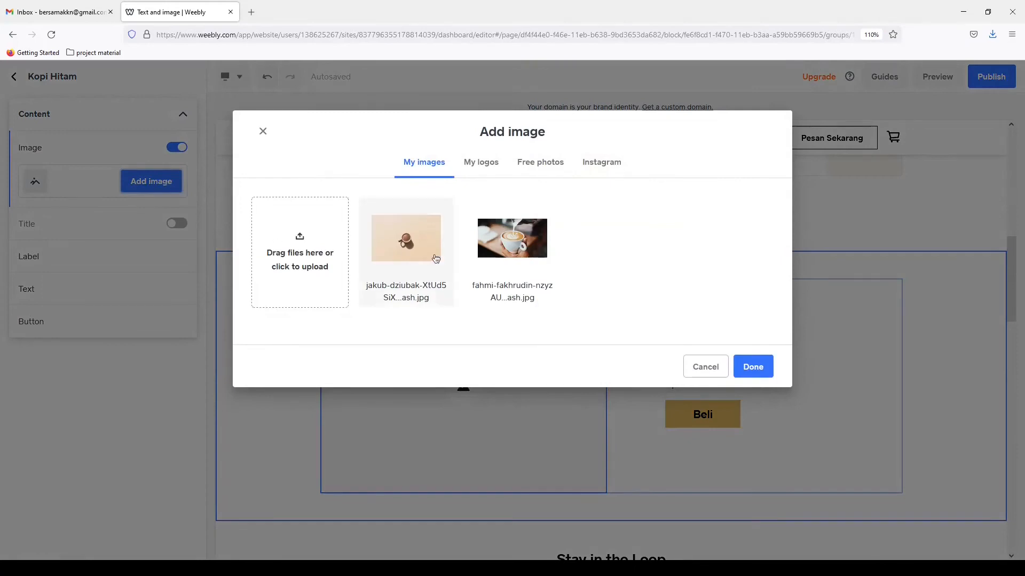
left_click(490, 241)
left_click(753, 368)
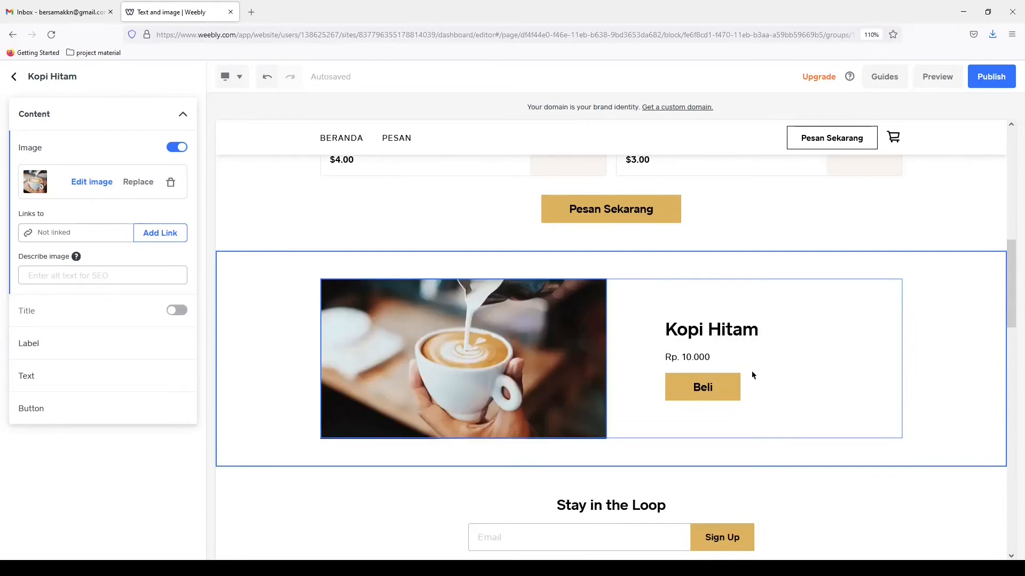
left_click(163, 113)
left_click(15, 78)
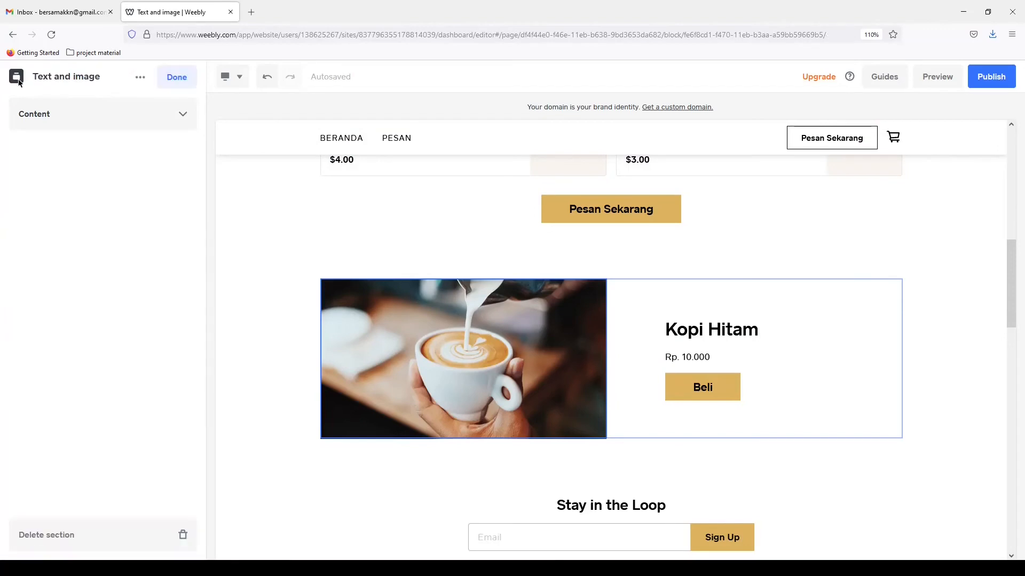
left_click(177, 77)
Replace the email newsletter section's title with "Ikuti Informasi Tentang Kami".
scroll(293, 267, "down", 3)
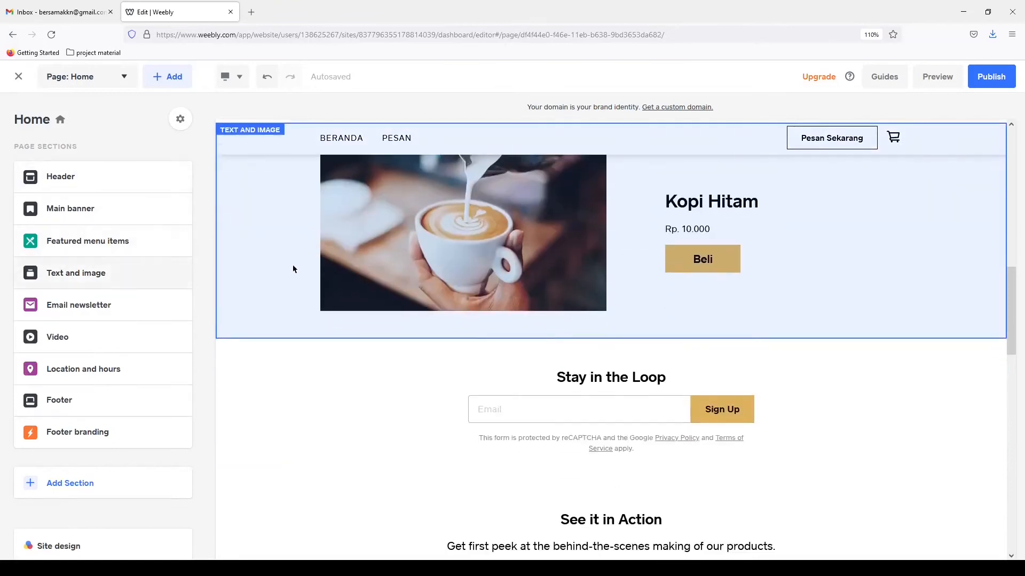
scroll(292, 259, "down", 3)
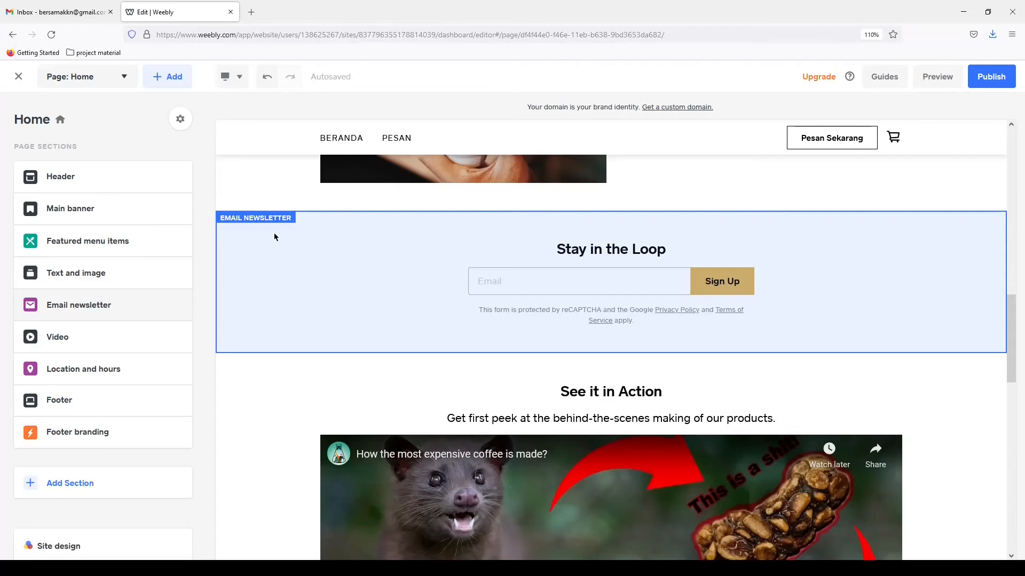
scroll(297, 272, "up", 3)
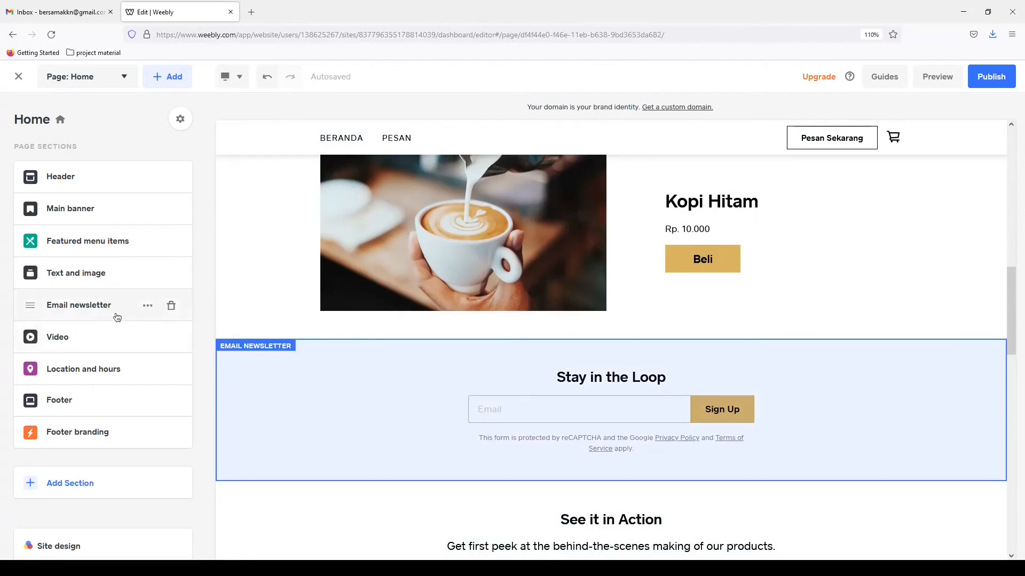
left_click(114, 315)
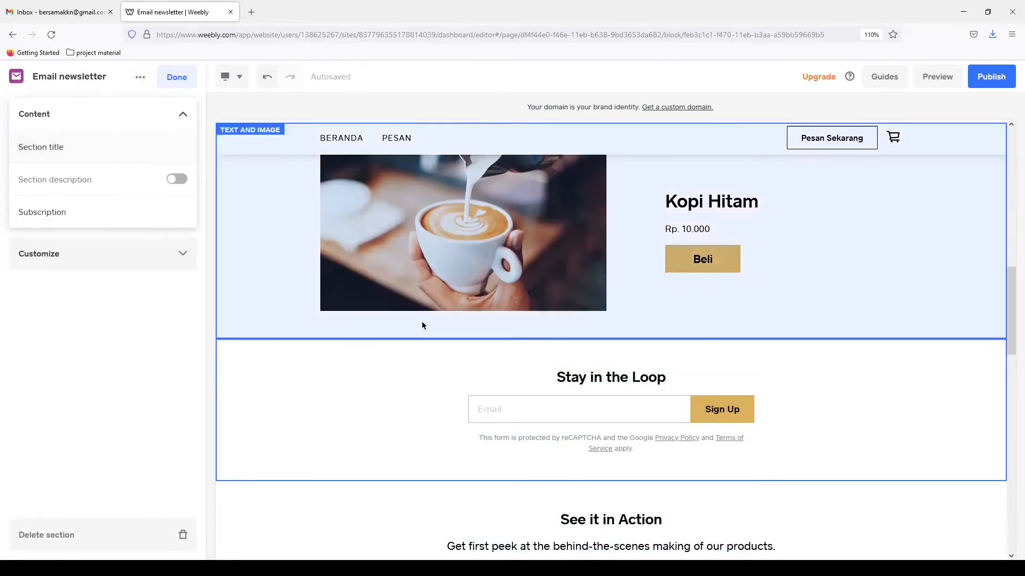
left_click(589, 380)
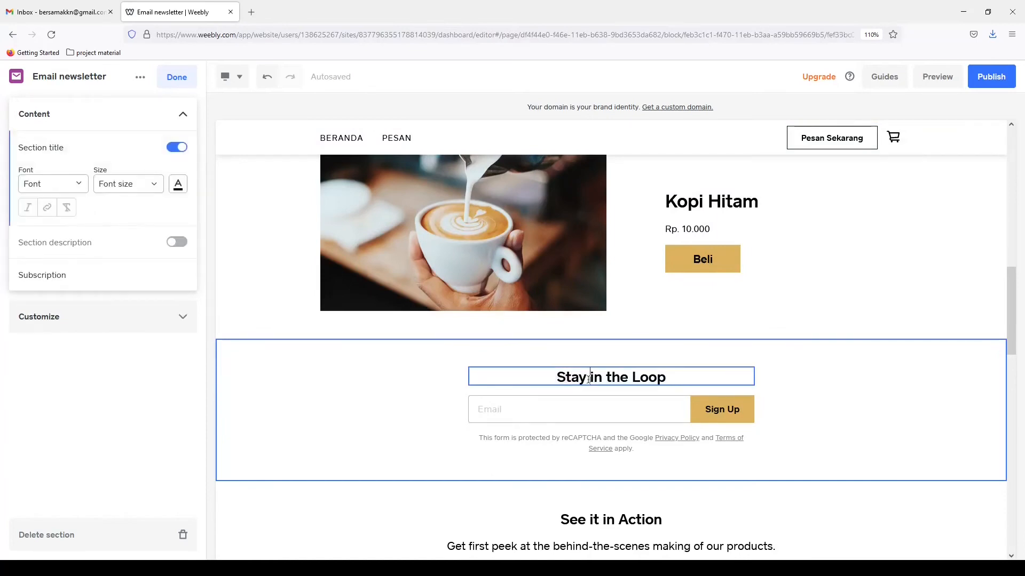
left_click_drag(557, 377, 663, 375)
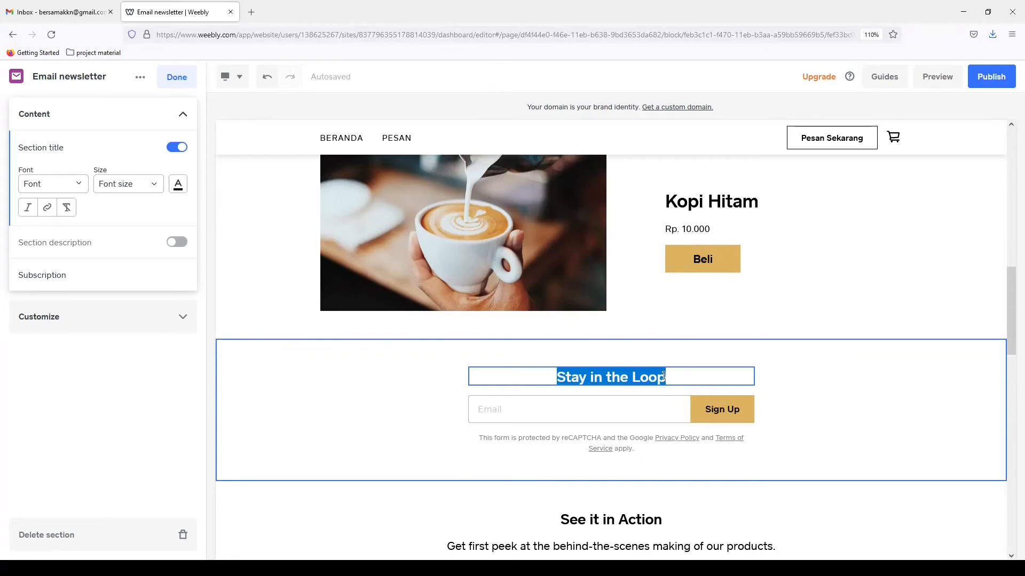
key("BackSpace")
type("Ikuti")
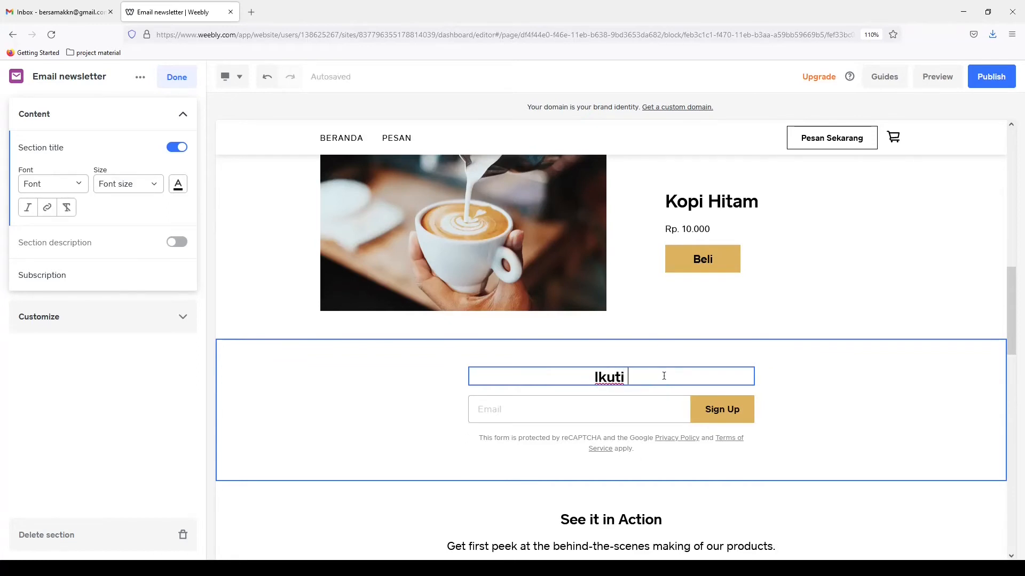
type(" Informasi t")
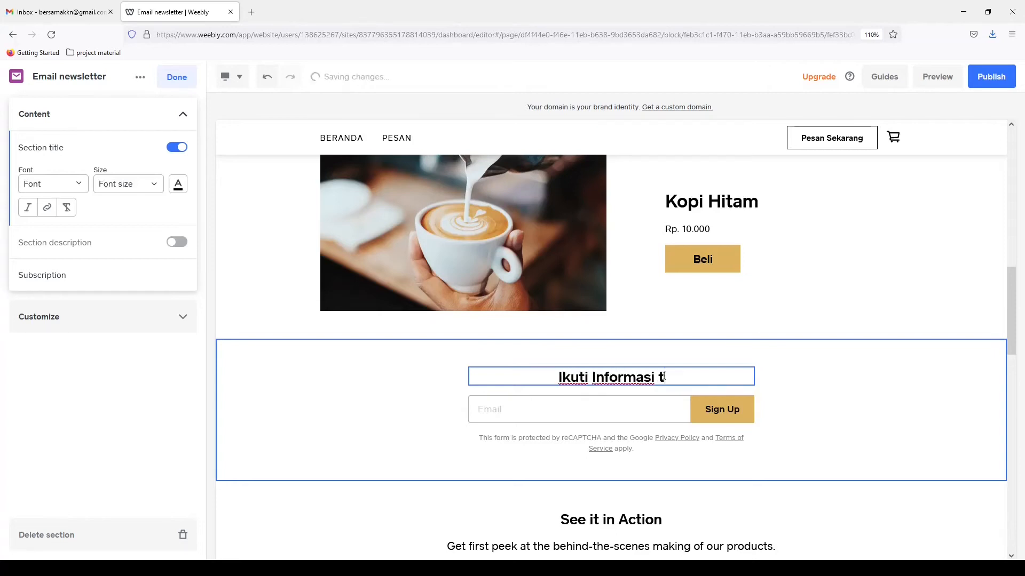
key("BackSpace")
type("Tentang Kami")
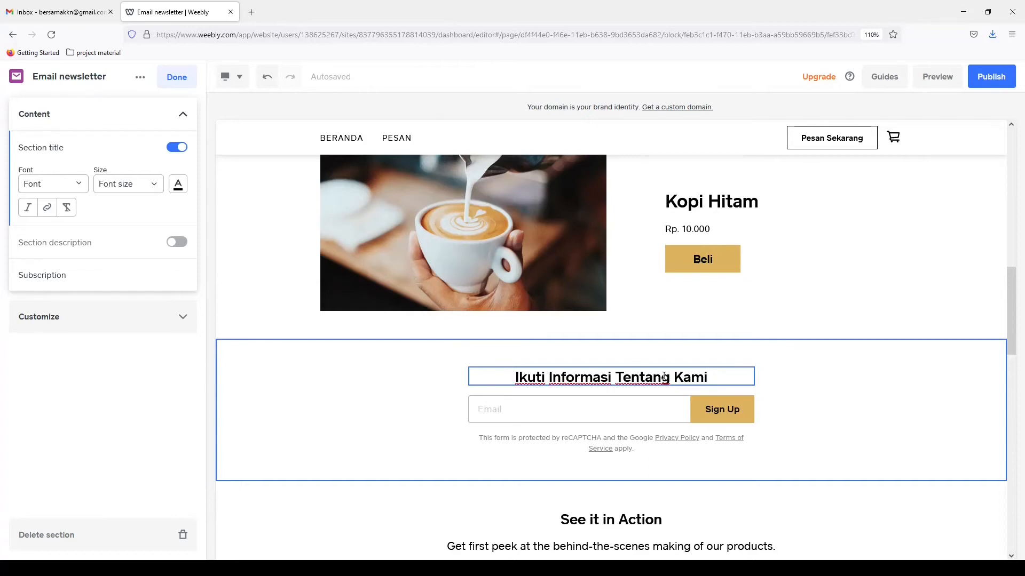
Change the newsletter subscription button's label to "Daftar" and finish editing the section.
scroll(664, 376, "down", 2)
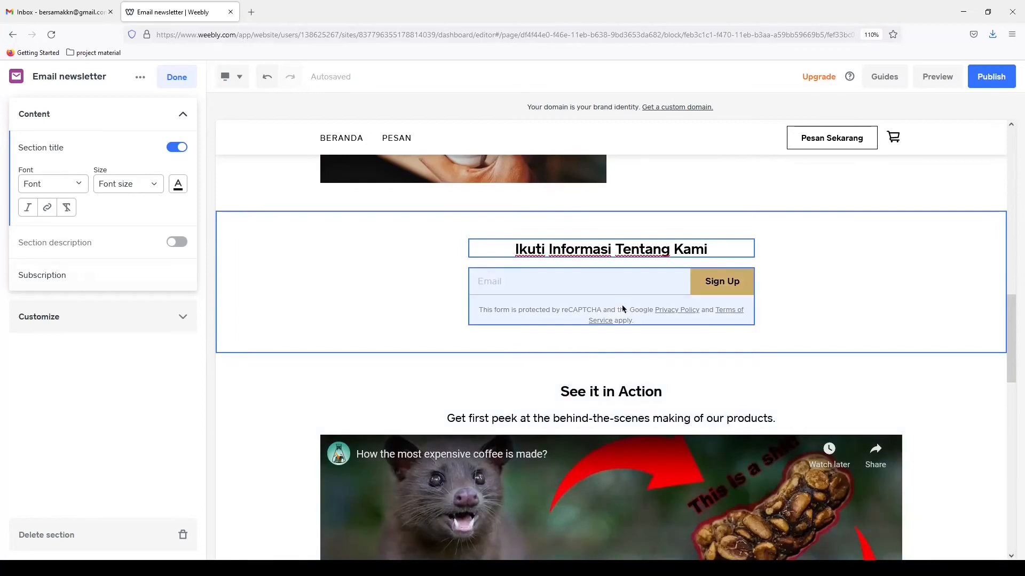
scroll(622, 305, "down", 2)
scroll(627, 303, "up", 3)
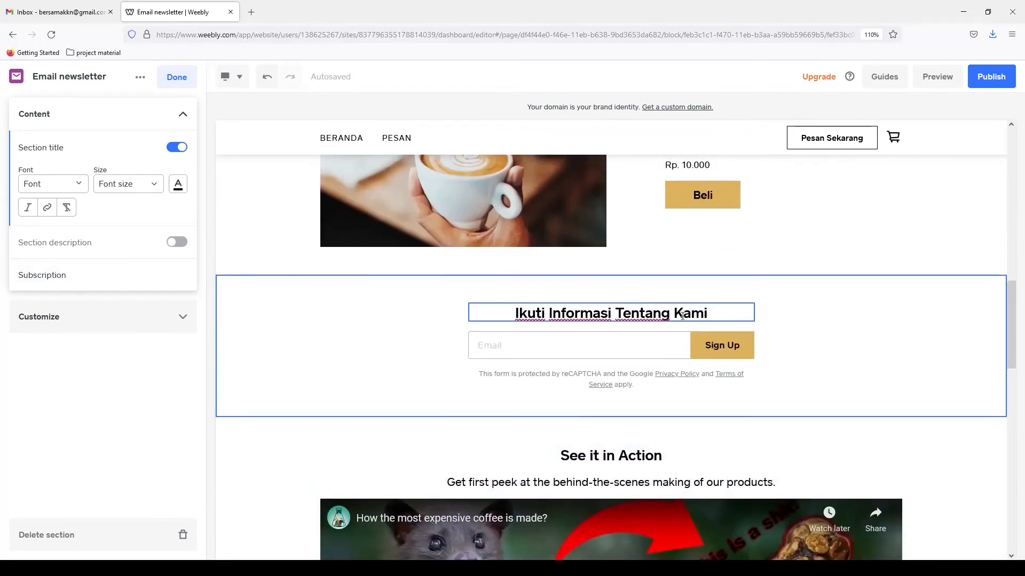
scroll(683, 319, "down", 2)
scroll(688, 309, "up", 1)
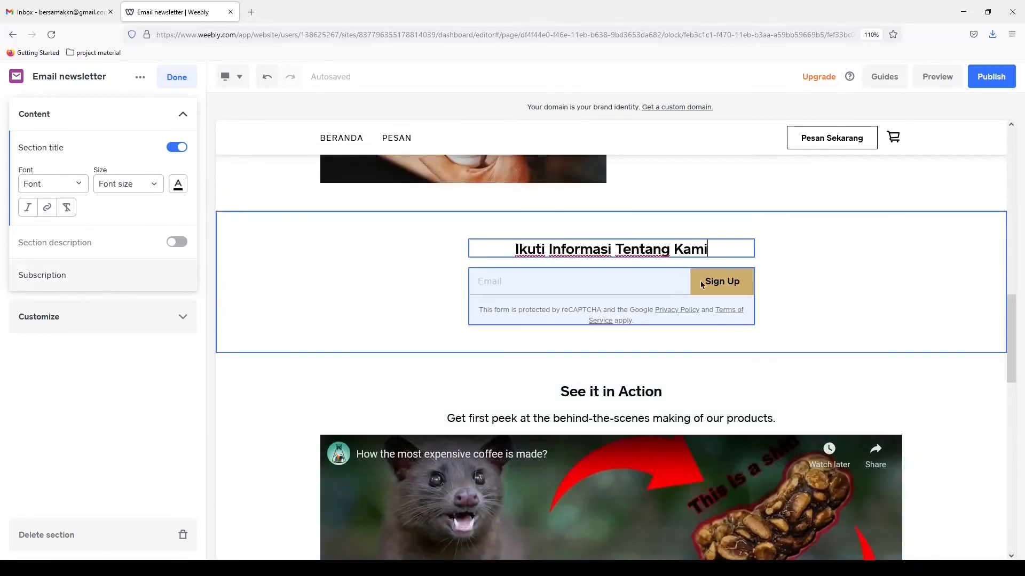
left_click(737, 281)
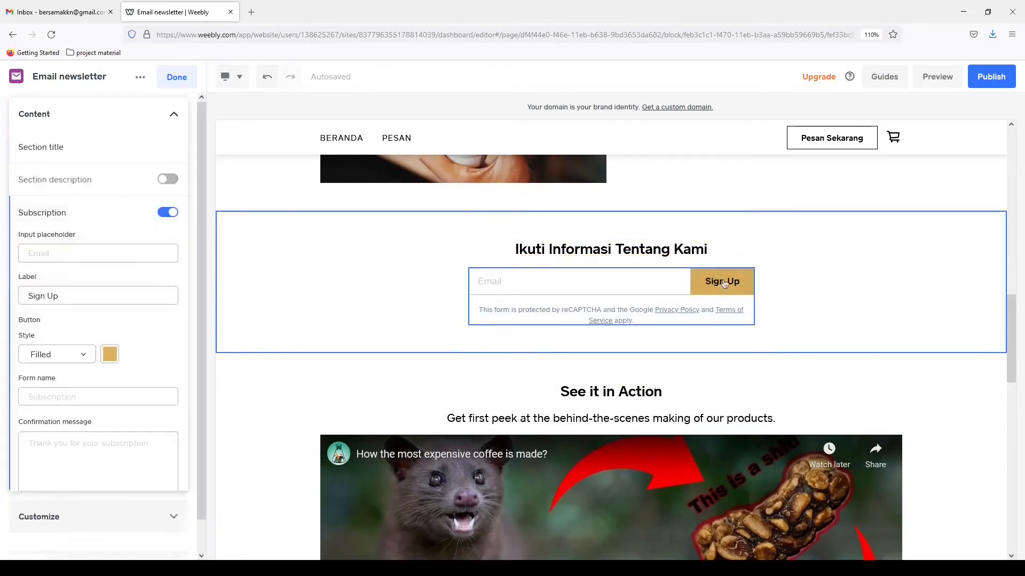
left_click(121, 296)
left_click_drag(96, 295, 22, 285)
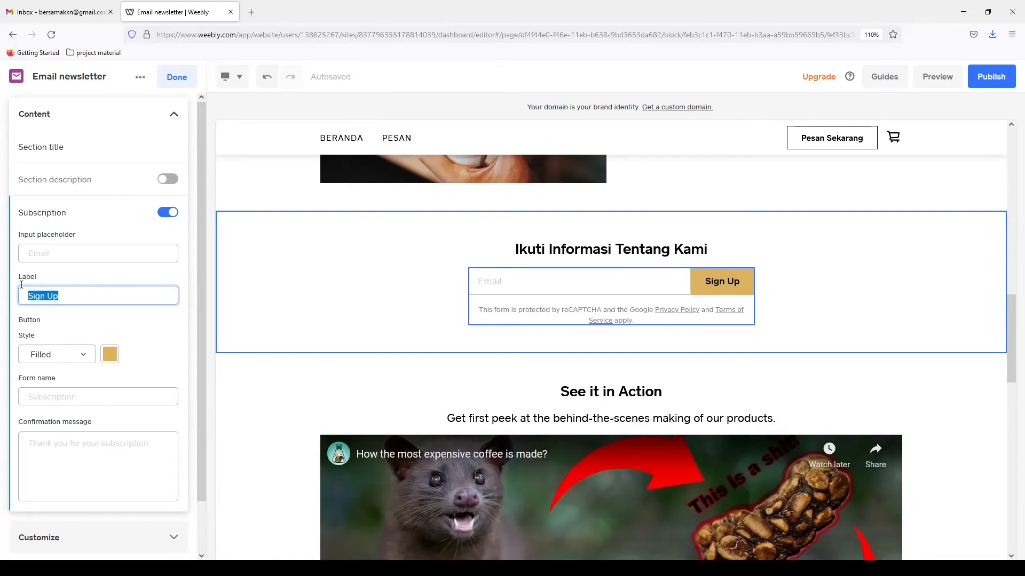
key("BackSpace")
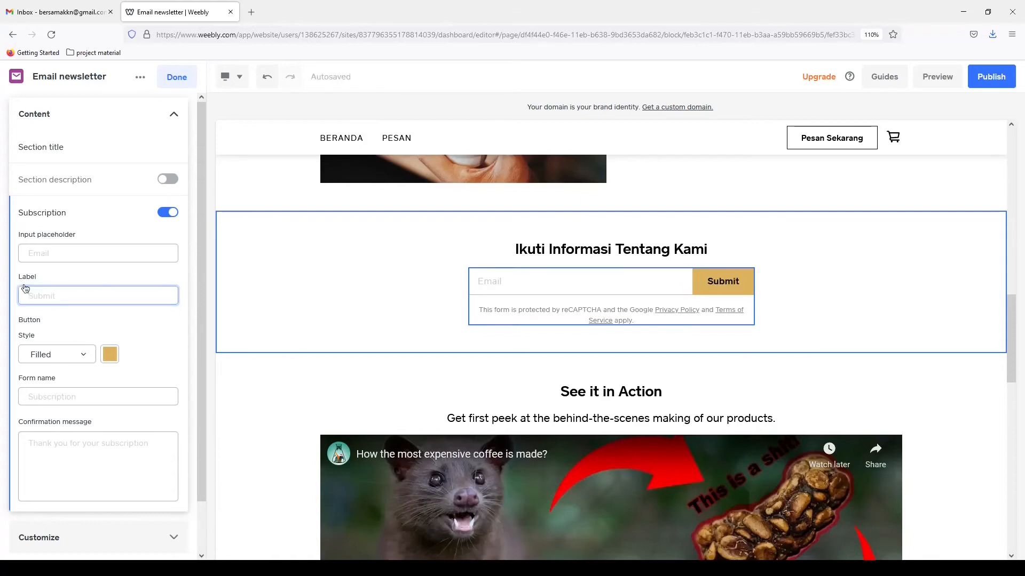
type("Daftar")
left_click(181, 90)
left_click(177, 79)
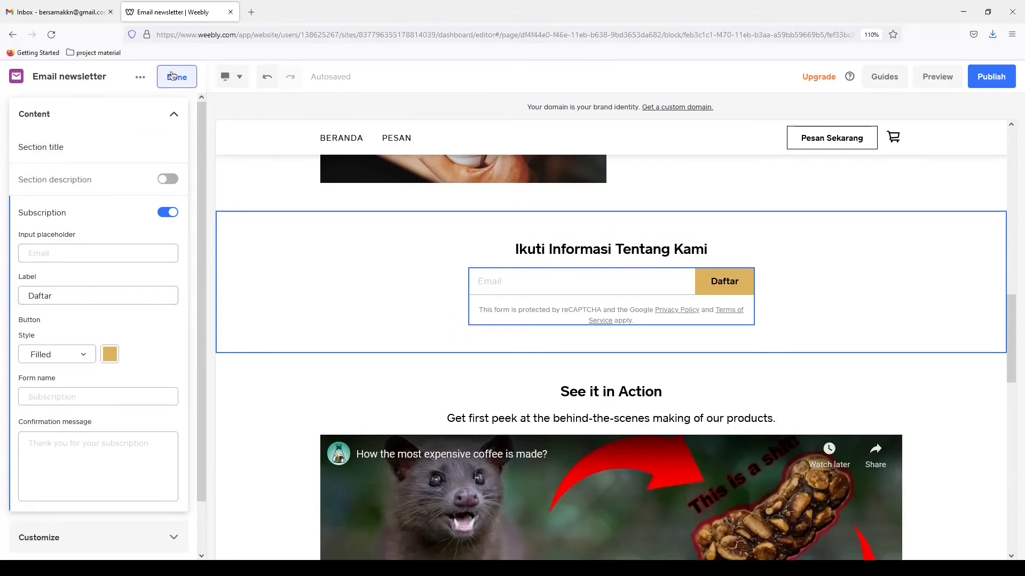
Replace the video section's title with "Lihat Produk Kami".
scroll(382, 237, "down", 1)
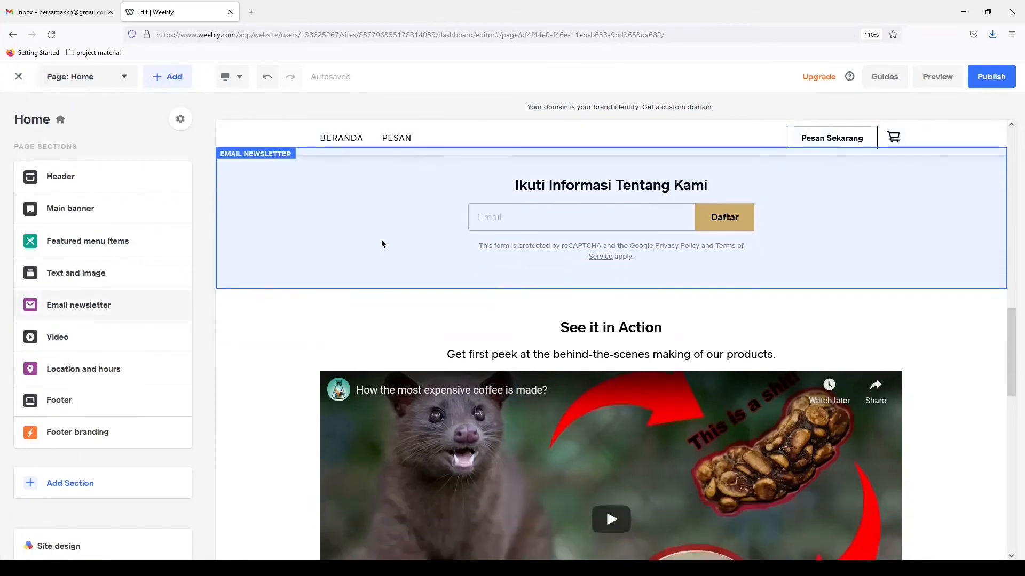
scroll(381, 240, "down", 1)
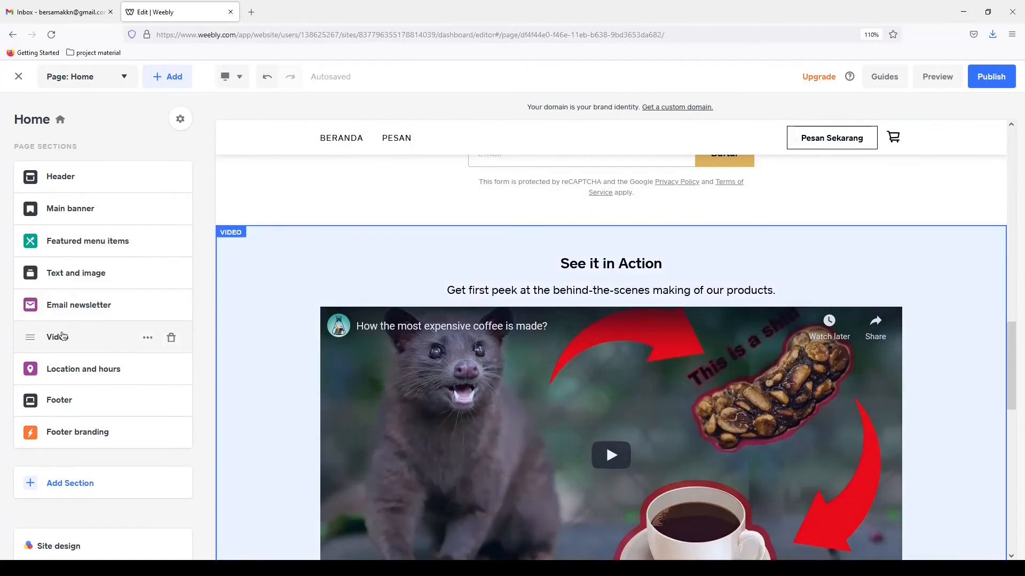
left_click(65, 335)
left_click(67, 336)
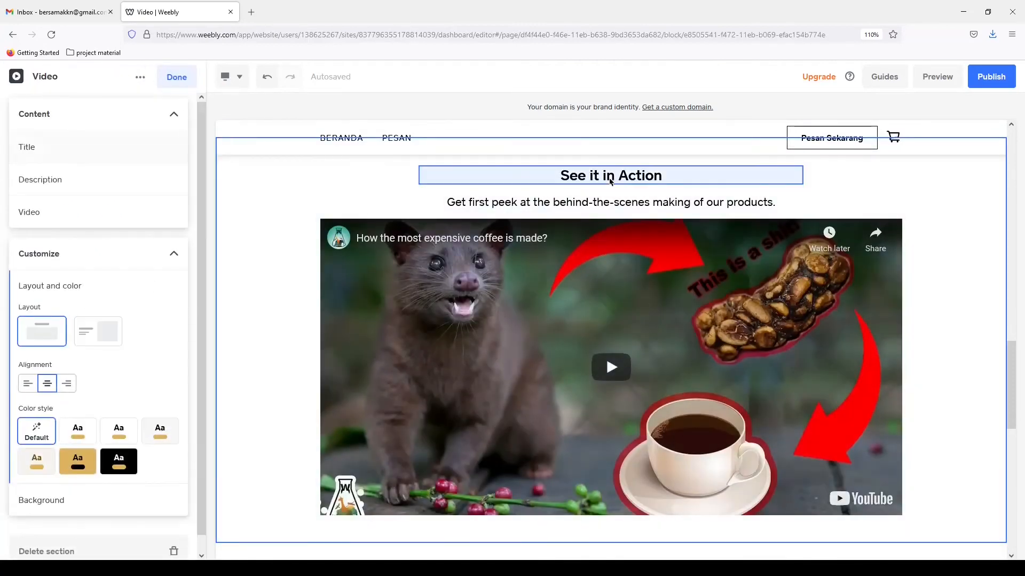
left_click(609, 177)
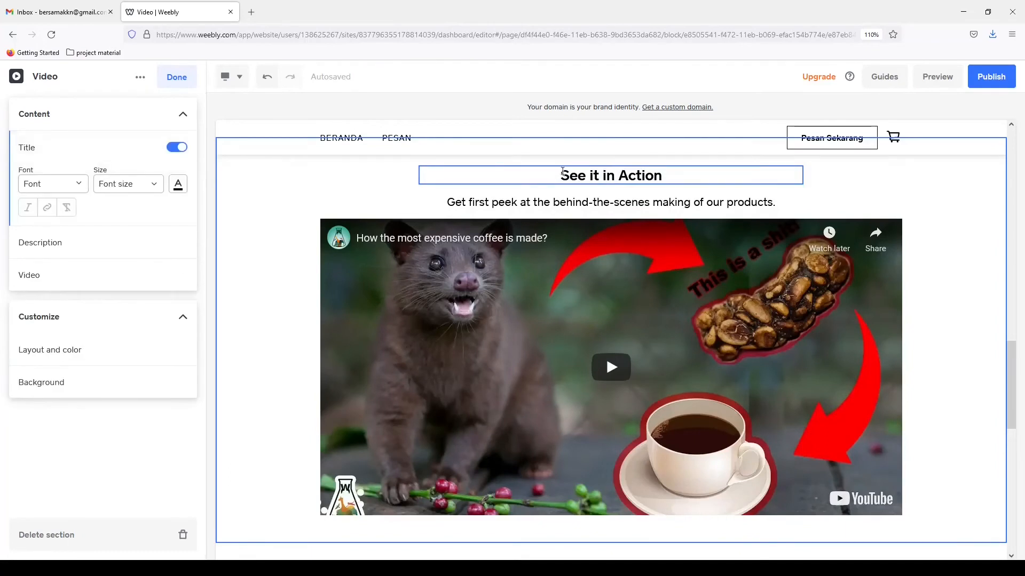
left_click_drag(561, 172, 669, 183)
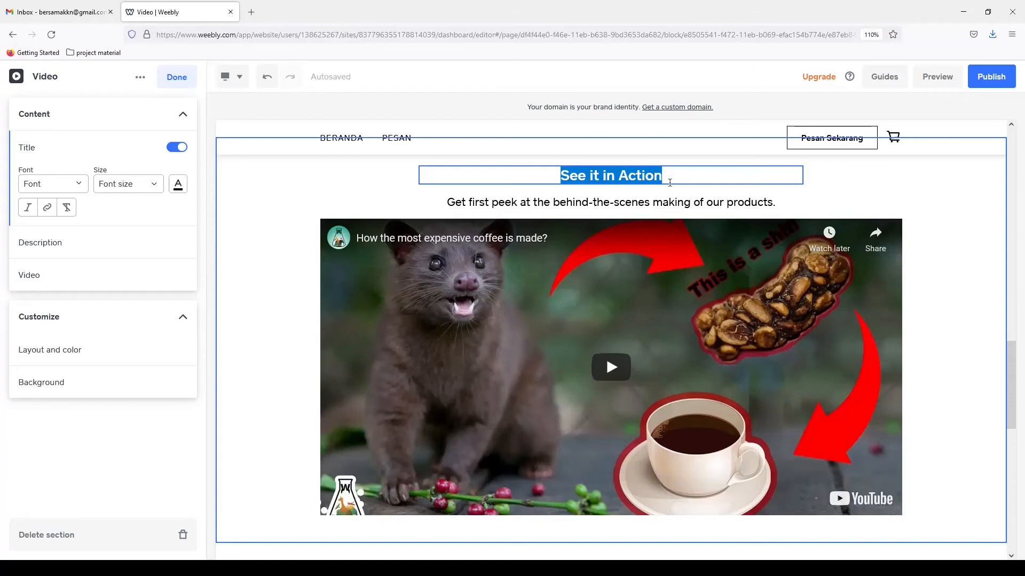
key("BackSpace")
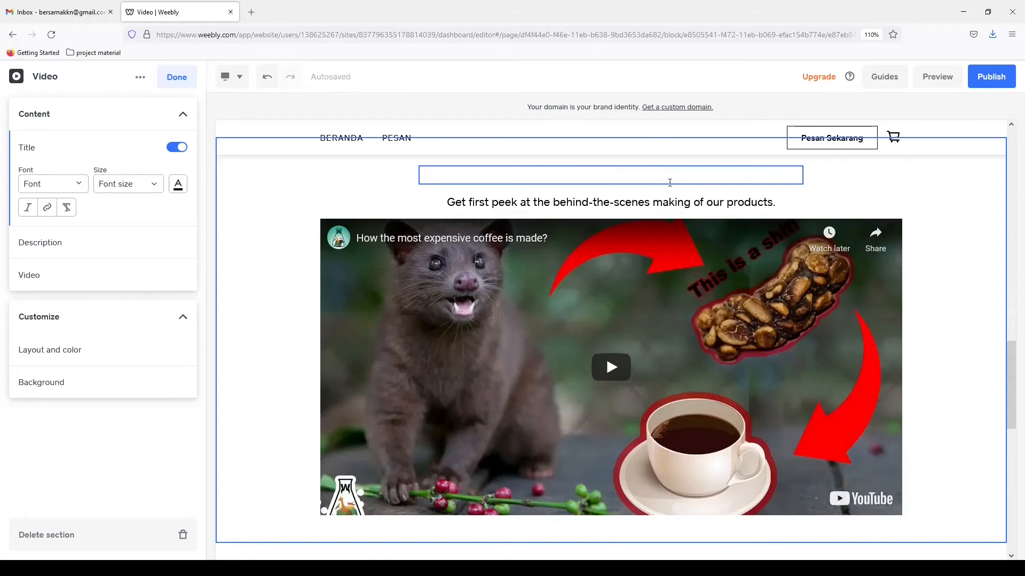
type("Lihat Produk Kami")
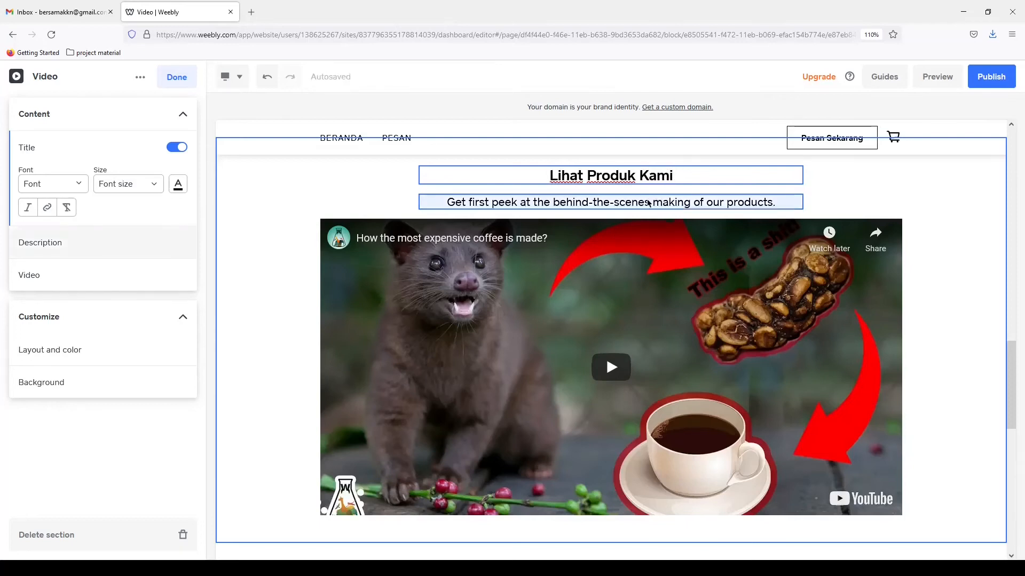
Clear the video section's description text and turn the description off.
left_click(645, 203)
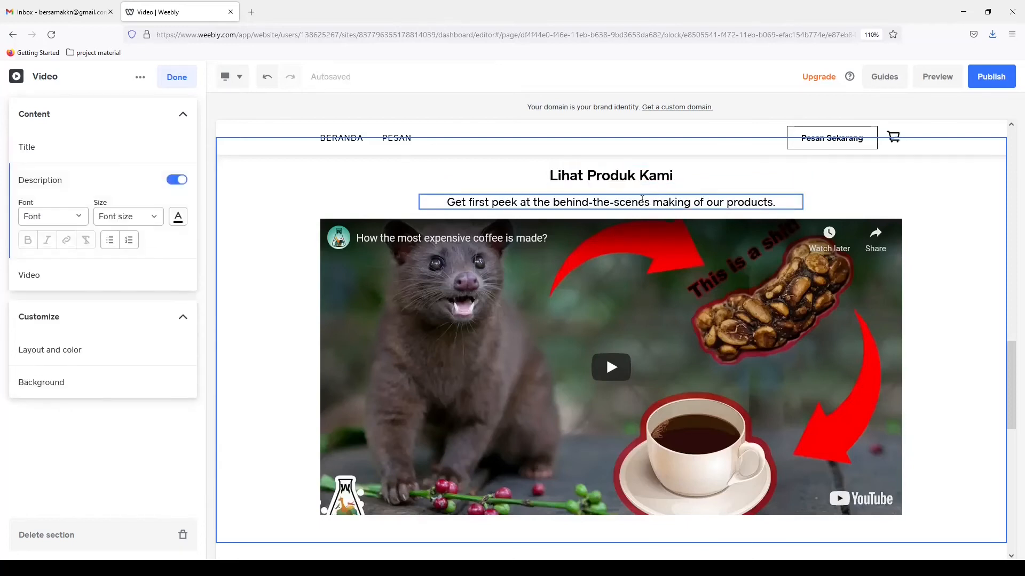
left_click_drag(777, 203, 444, 198)
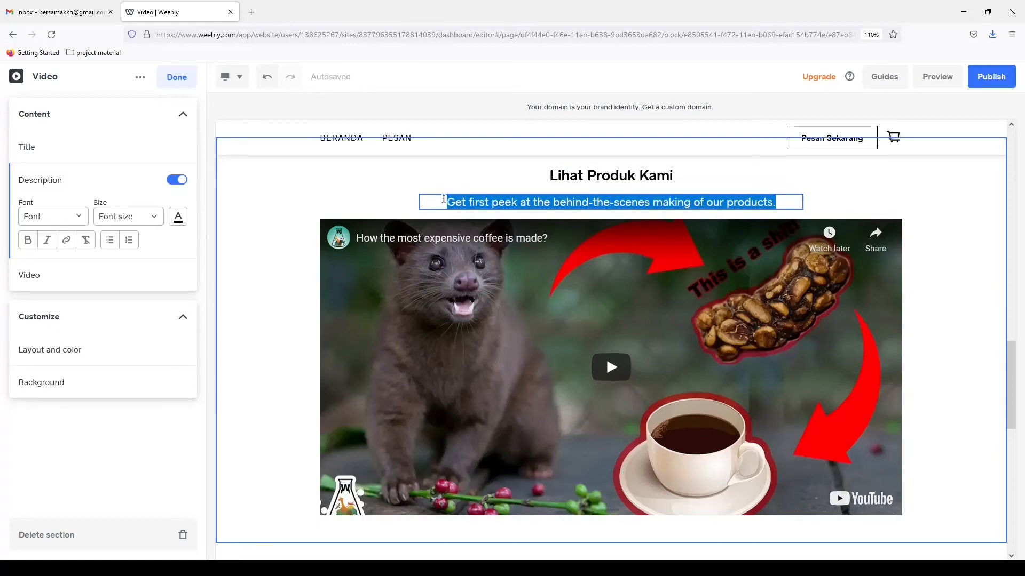
key("BackSpace")
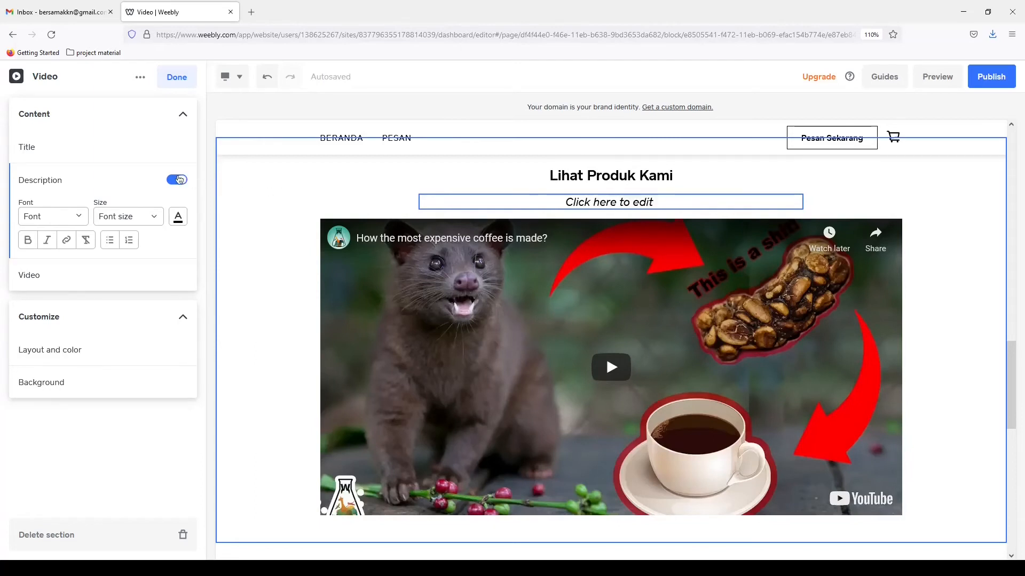
left_click(178, 180)
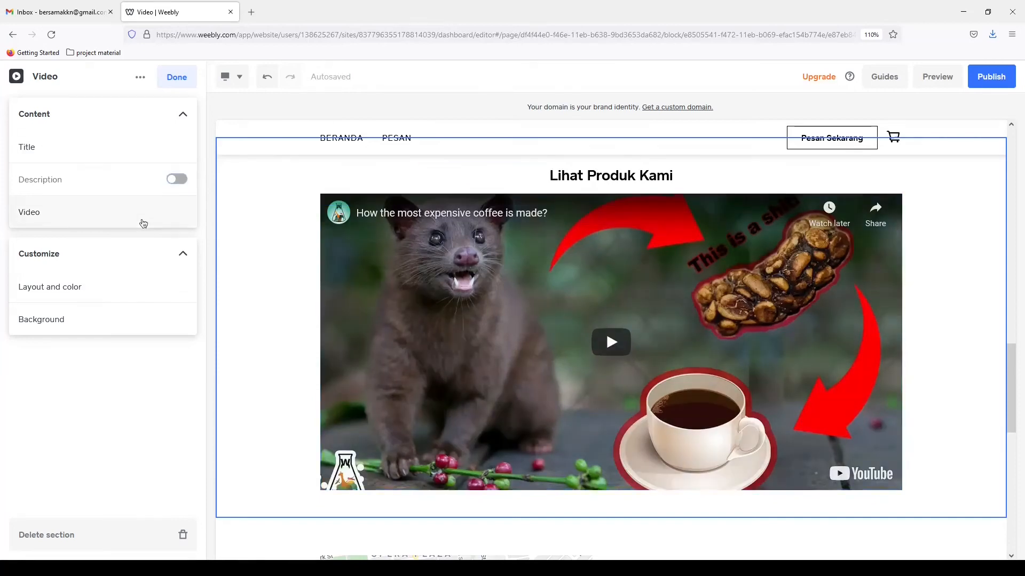
Check the video's link settings and finish editing the video section.
left_click(142, 222)
left_click(107, 249)
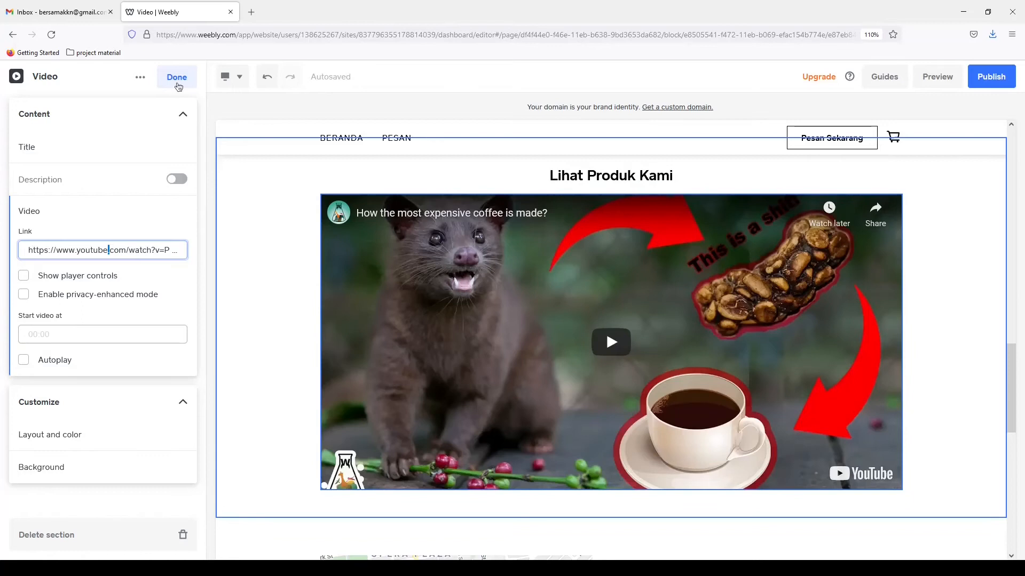
left_click(176, 79)
Replace the Location and hours map address by entering "Monumen N" and choosing the suggested address in Sidoarjo Regency, East Java.
scroll(347, 349, "down", 2)
scroll(346, 349, "down", 3)
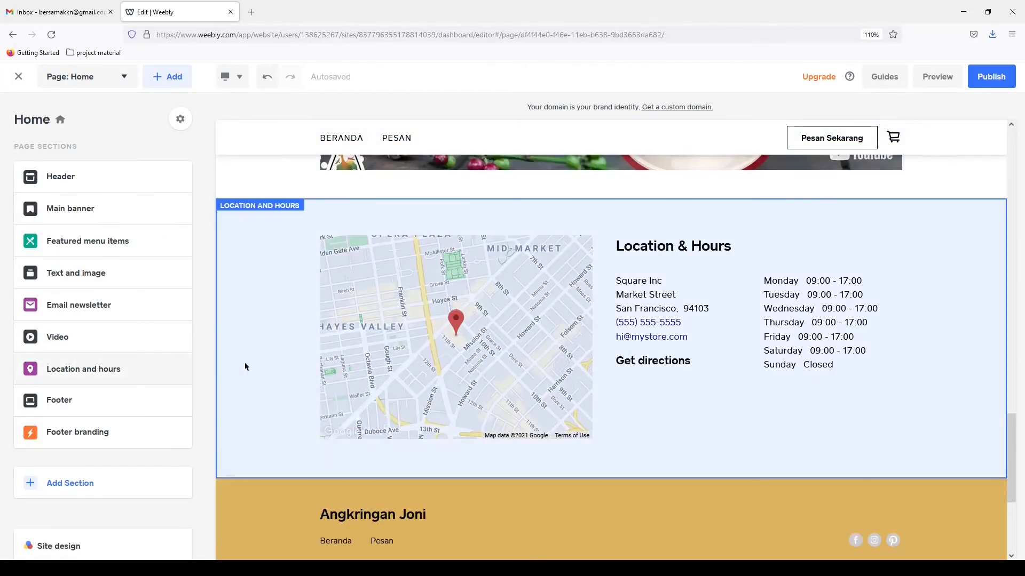
left_click(245, 366)
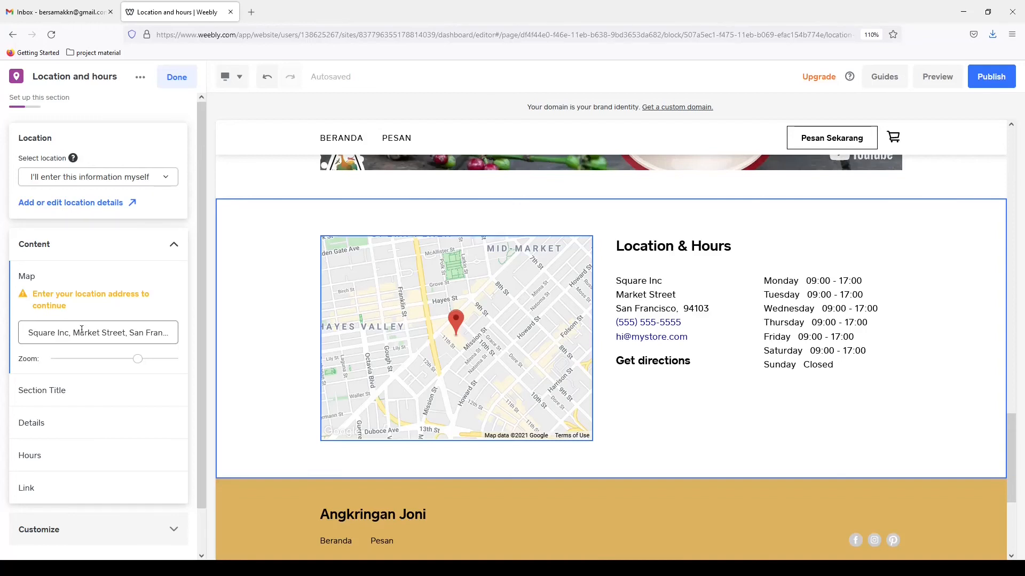
left_click(81, 330)
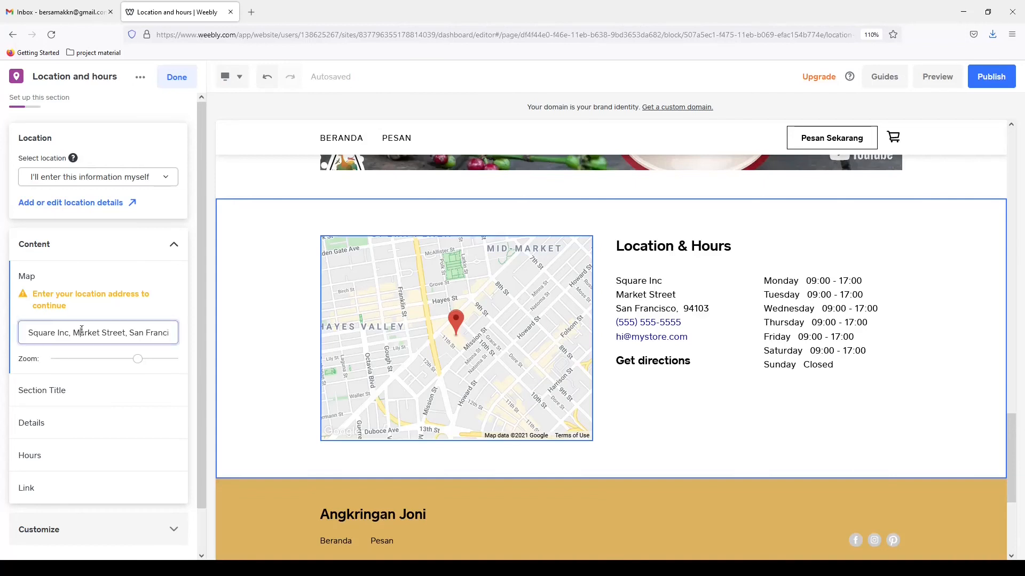
key("ctrl+a")
key("BackSpace")
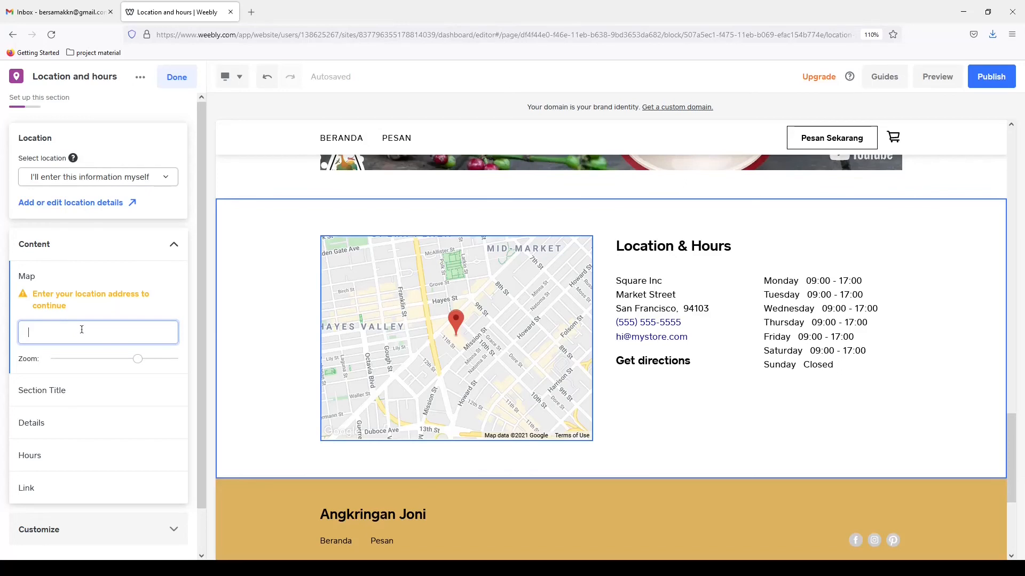
type("Monuman Nasi")
key("BackSpace")
key("BackSpace")
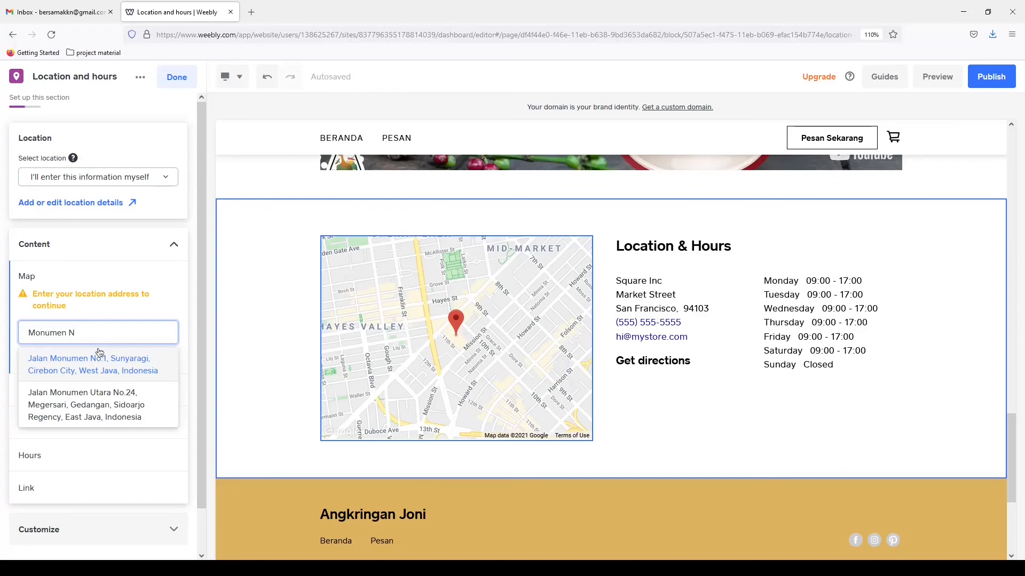
left_click(88, 400)
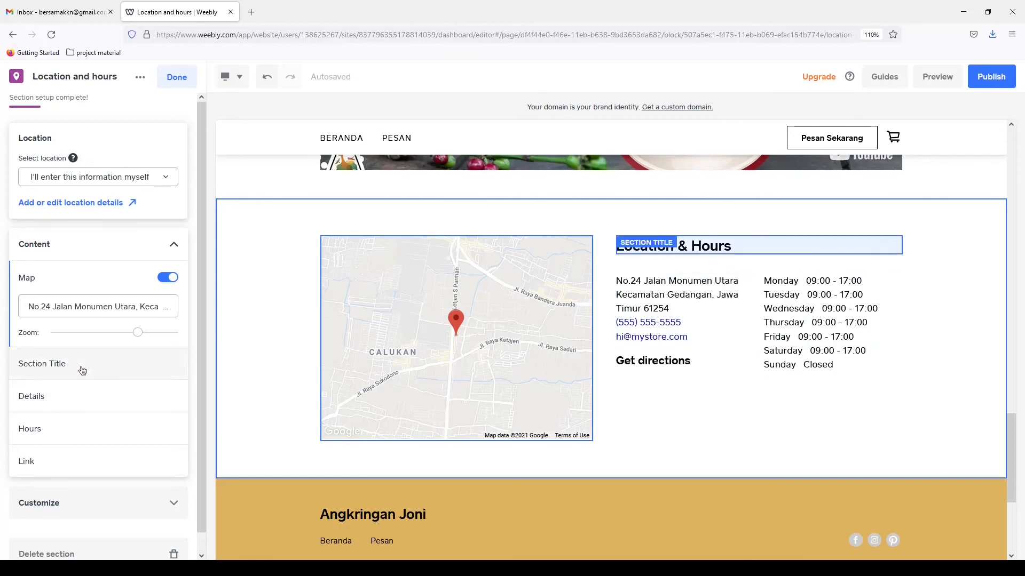
Change the Location and hours section's title to "Lokasi & Jam Buka".
left_click(633, 247)
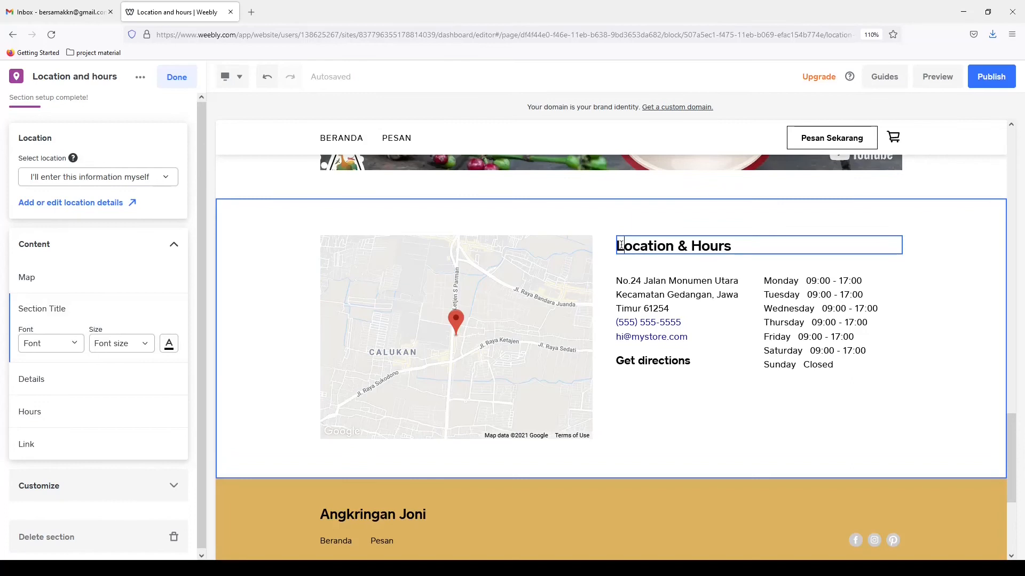
left_click(728, 245)
left_click_drag(728, 245, 625, 250)
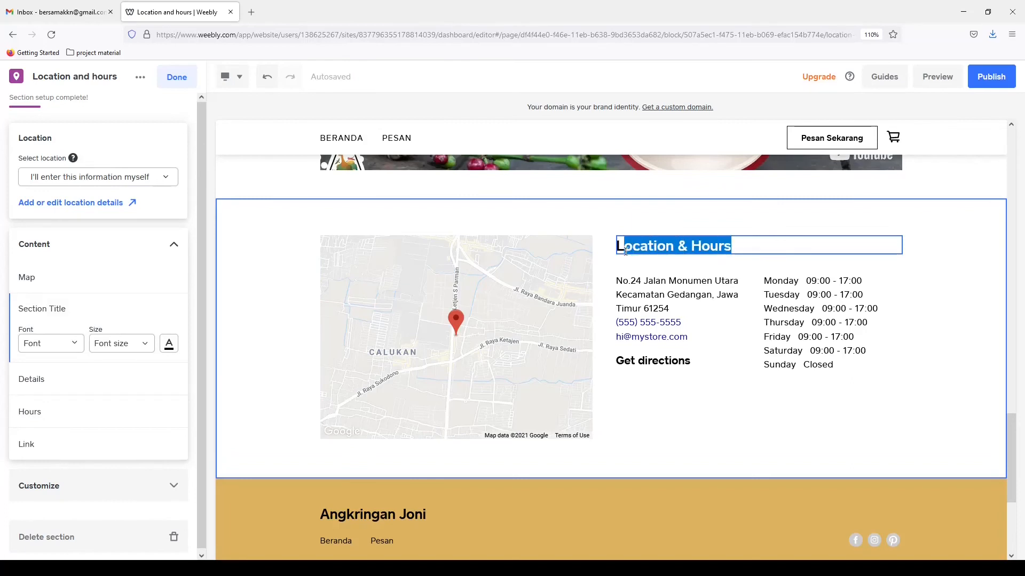
type("okasi")
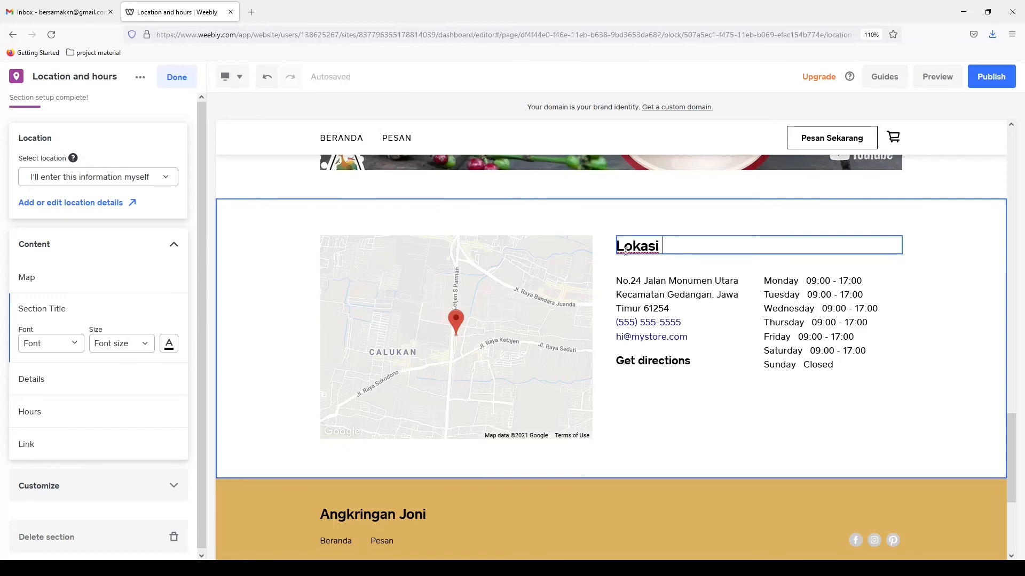
type(" & J")
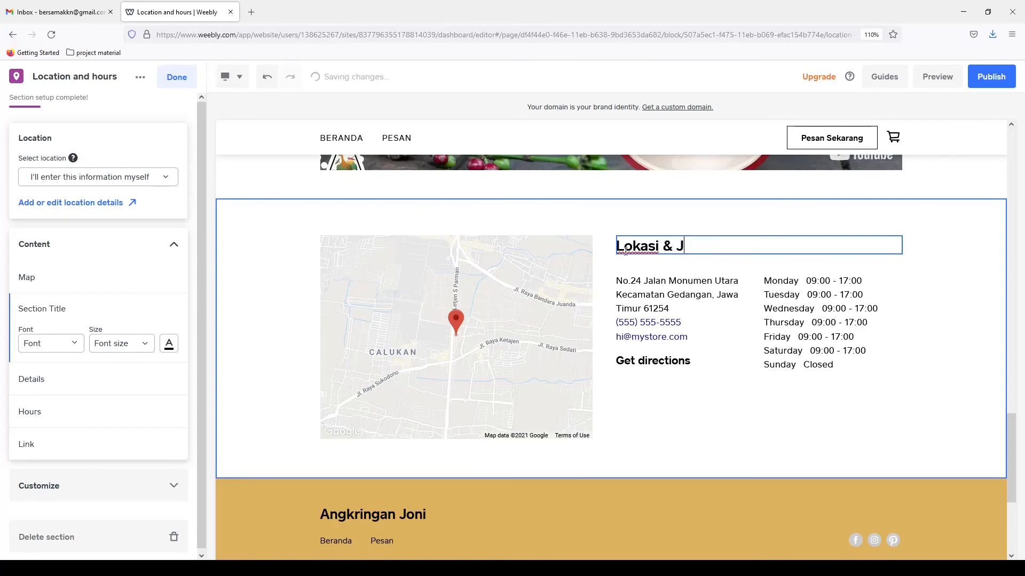
type("am Buka")
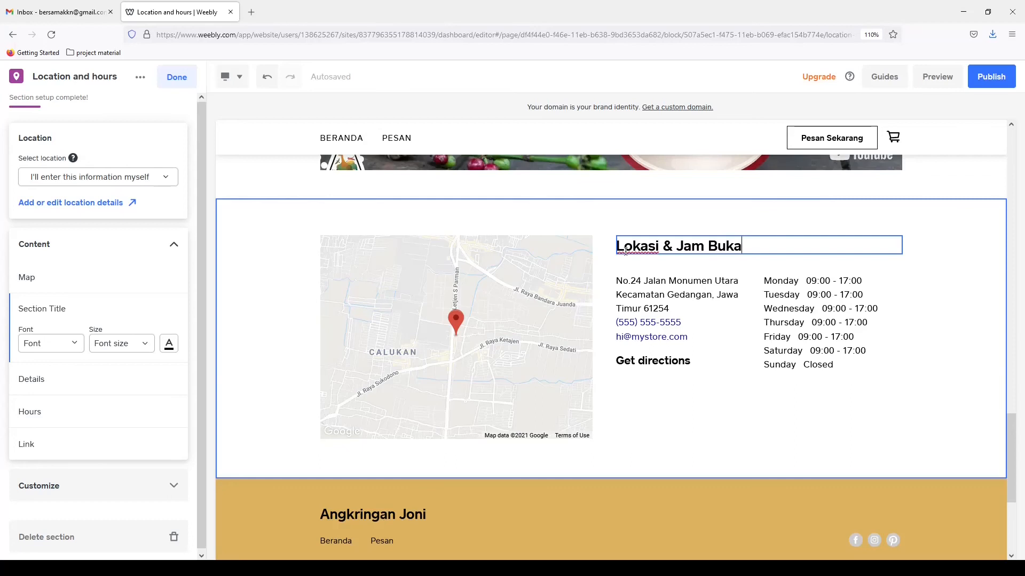
Turn off the "Get directions" link in the Location and hours section.
left_click(643, 361)
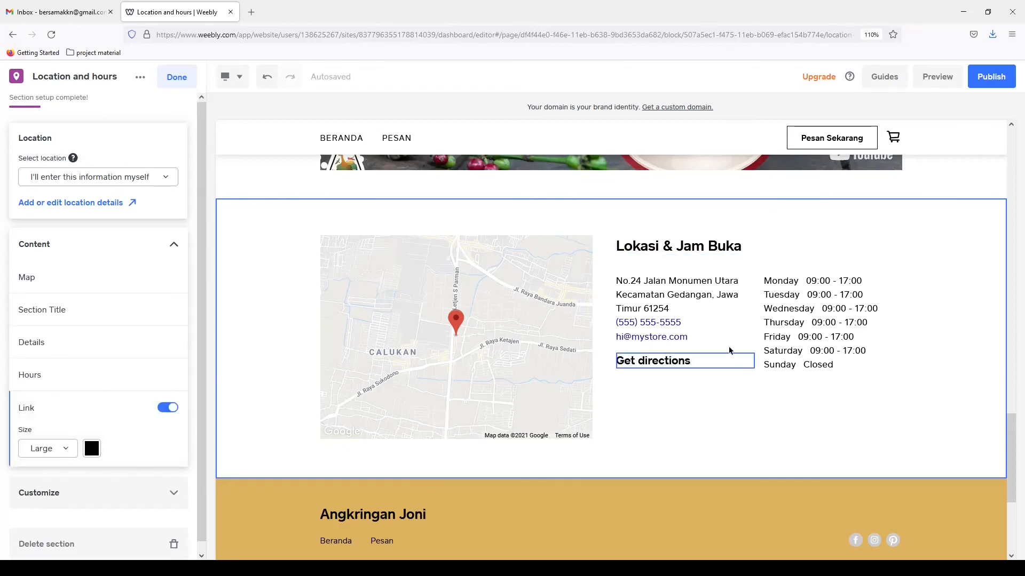
double_click(691, 363)
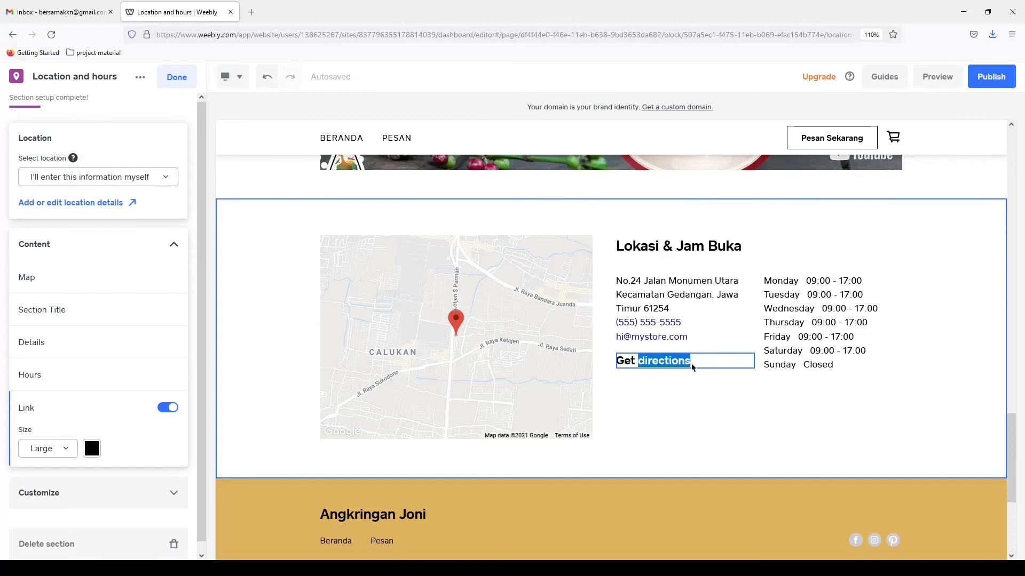
left_click(691, 368)
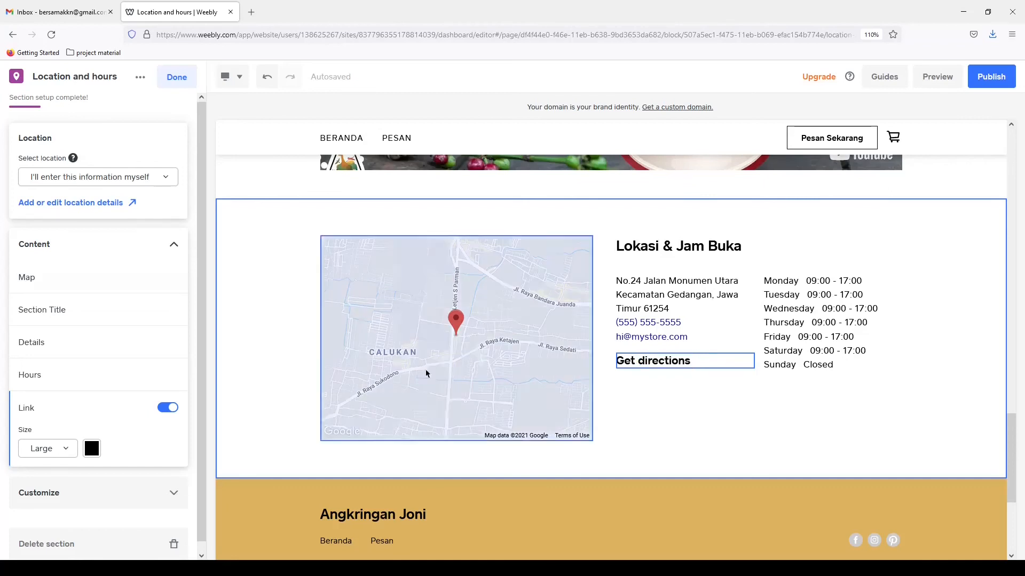
left_click(169, 409)
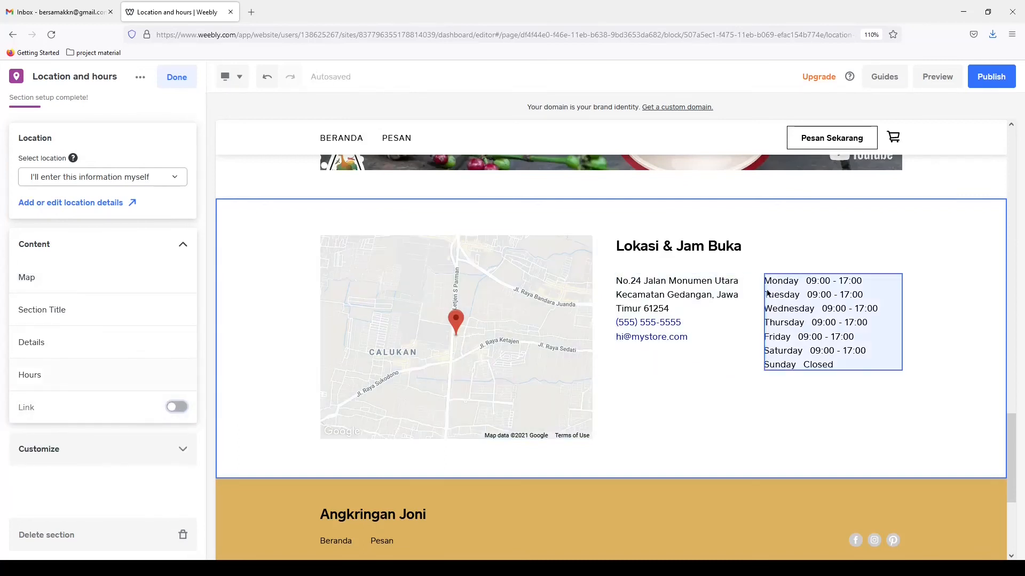
Set Monday's closing time to 21.00 in the opening hours.
double_click(788, 296)
left_click(806, 284)
left_click_drag(806, 281, 864, 283)
left_click(864, 283)
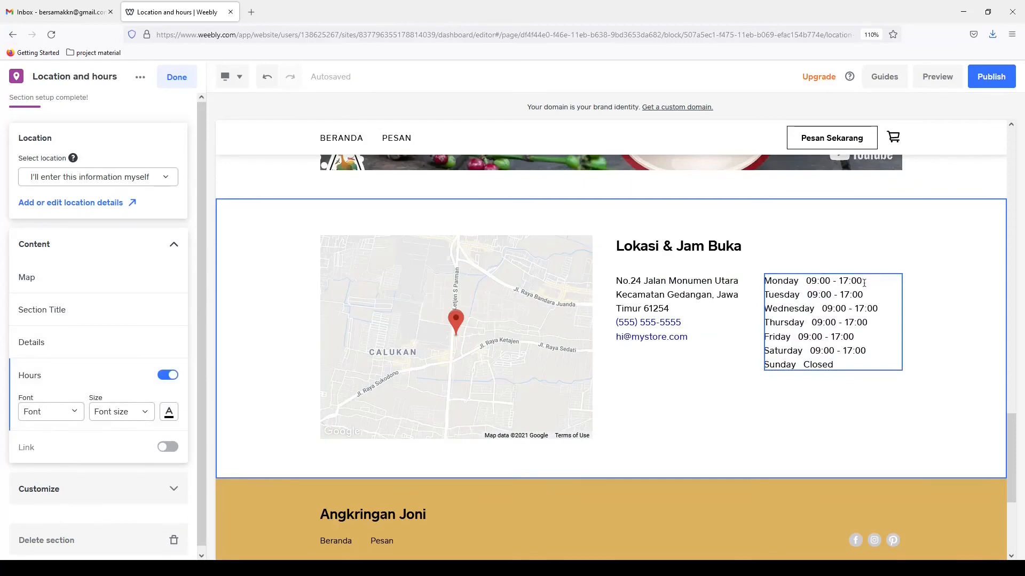
key("BackSpace")
key("BackSpace")
key("BackSpace")
type("21.00")
scroll(373, 368, "down", 1)
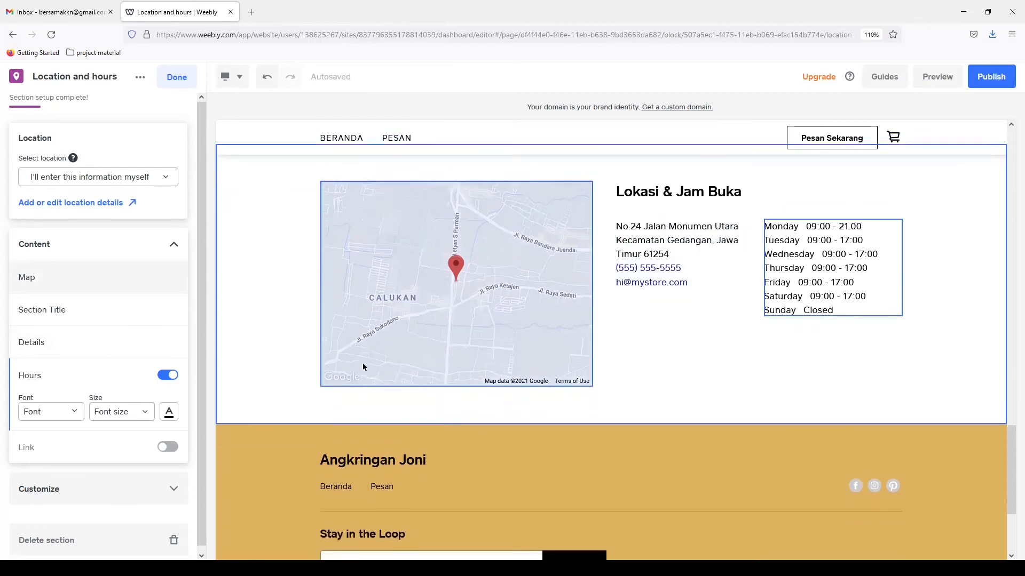
scroll(363, 367, "up", 1)
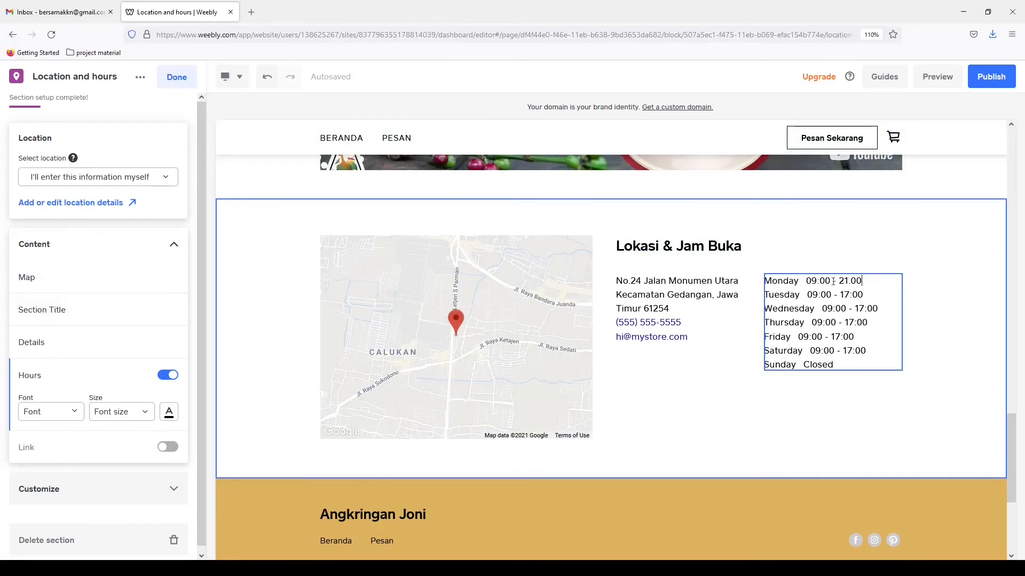
Rename the opening hours' weekdays to Senin, Selasa, Rabu, Kamis, Jumat, Sabtu and Minggu, and finish editing the section.
left_click_drag(800, 280, 763, 281)
type("Senin")
left_click_drag(798, 295, 760, 294)
type("Selasa")
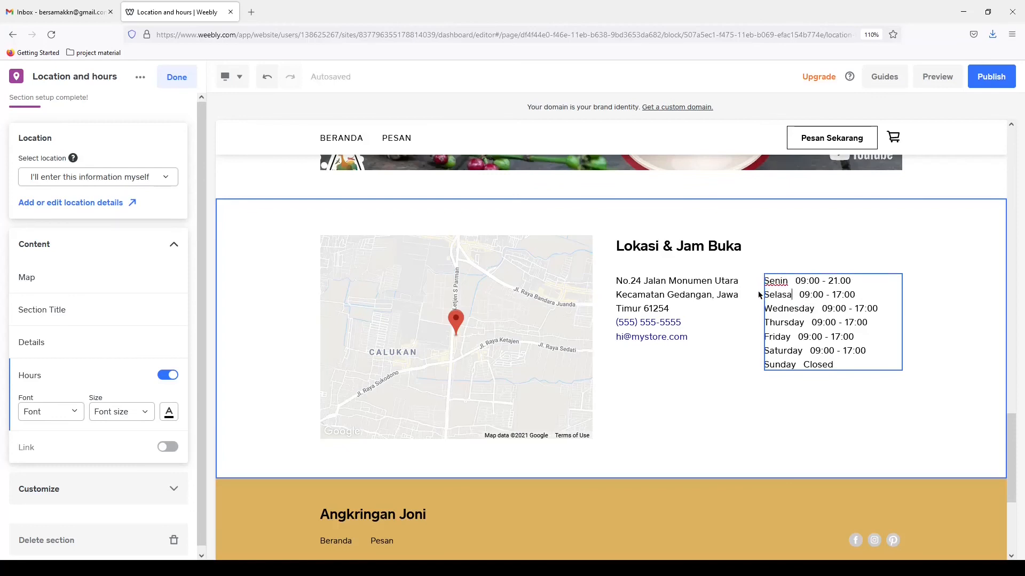
left_click_drag(815, 309, 763, 309)
type("Rabu")
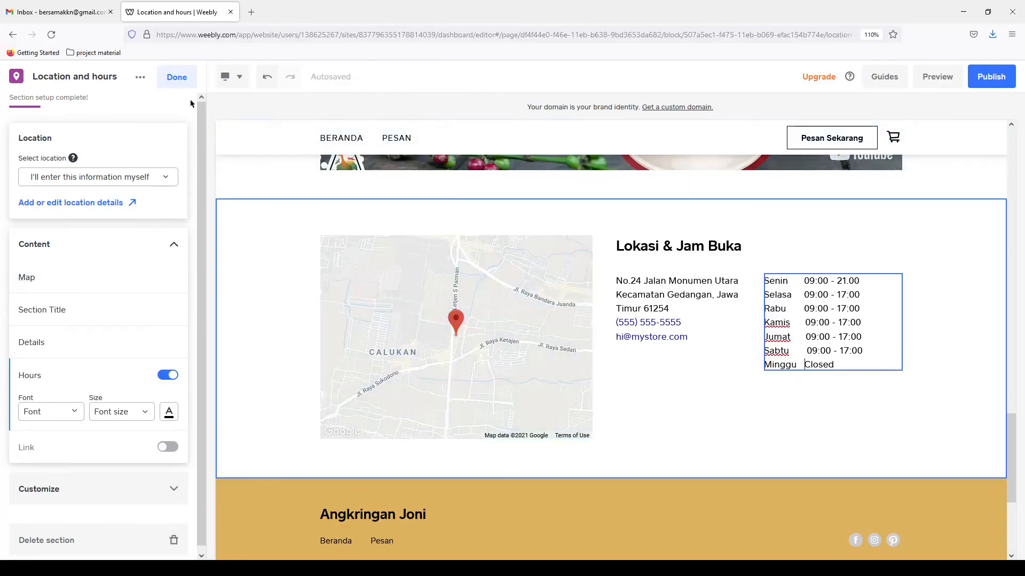
left_click(177, 77)
Open the Footer section's social icon links and look through the social media accounts that can be connected.
scroll(345, 283, "down", 4)
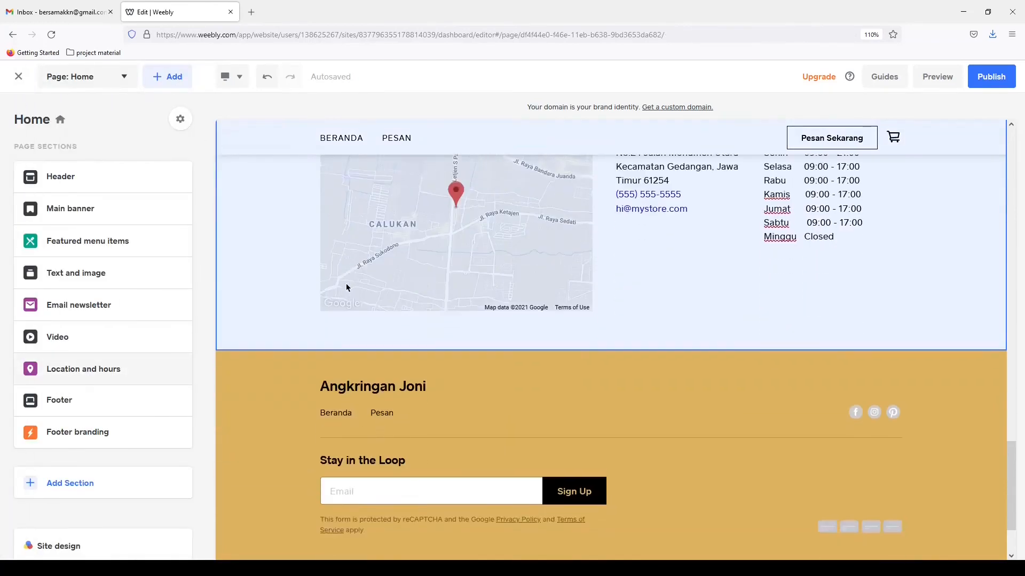
left_click(138, 401)
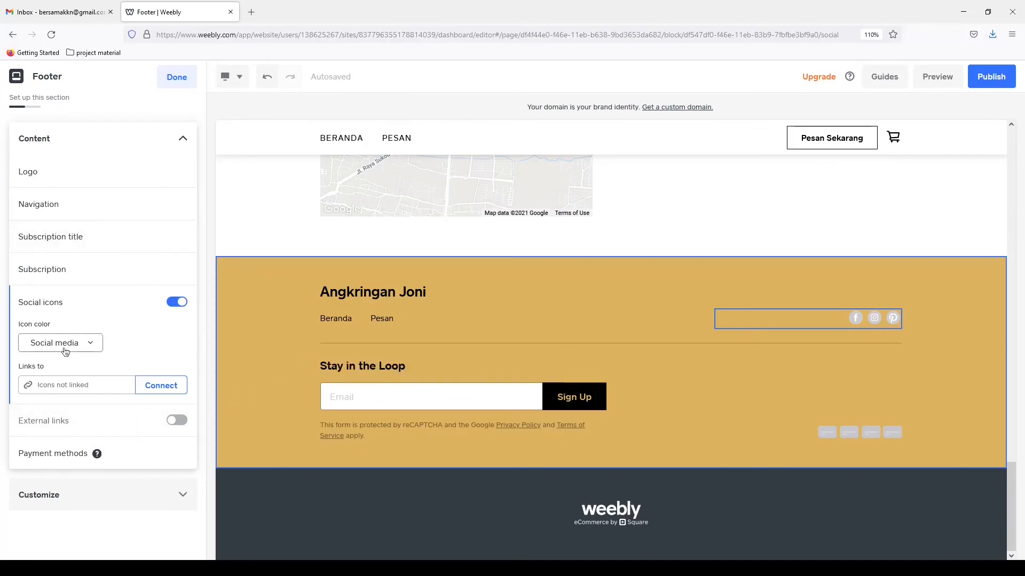
left_click(108, 391)
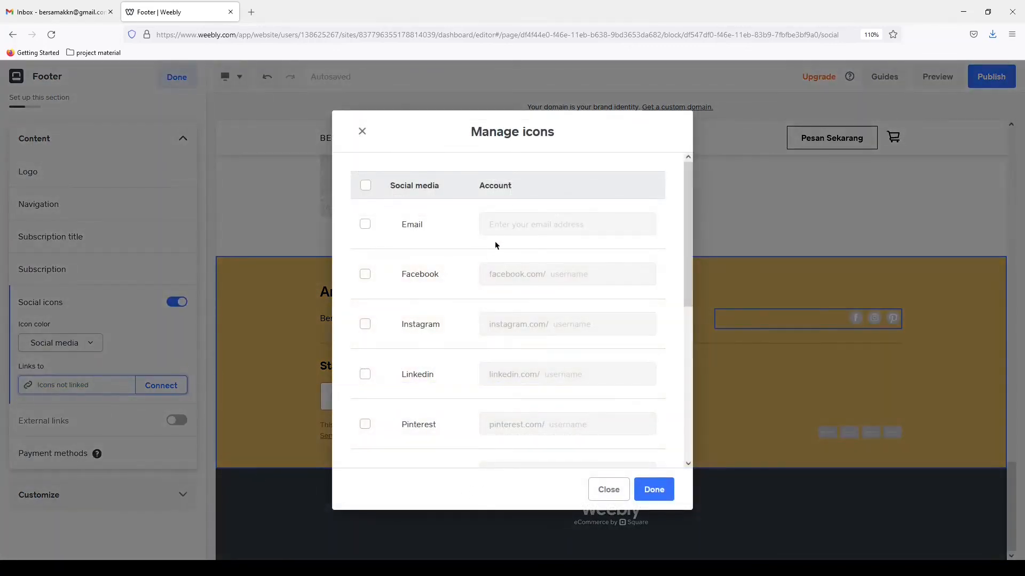
scroll(560, 394, "down", 2)
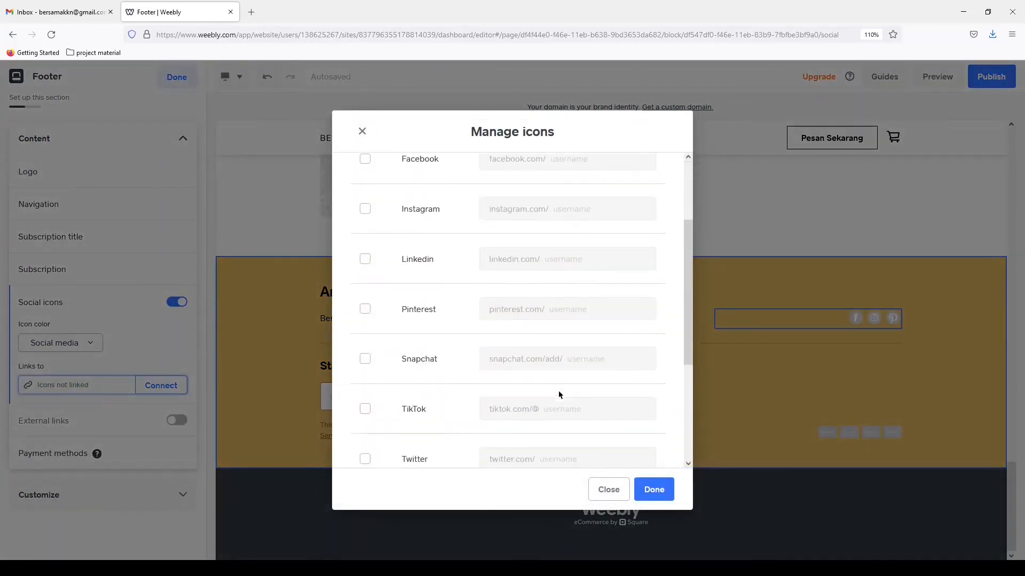
scroll(558, 393, "up", 2)
scroll(558, 393, "down", 4)
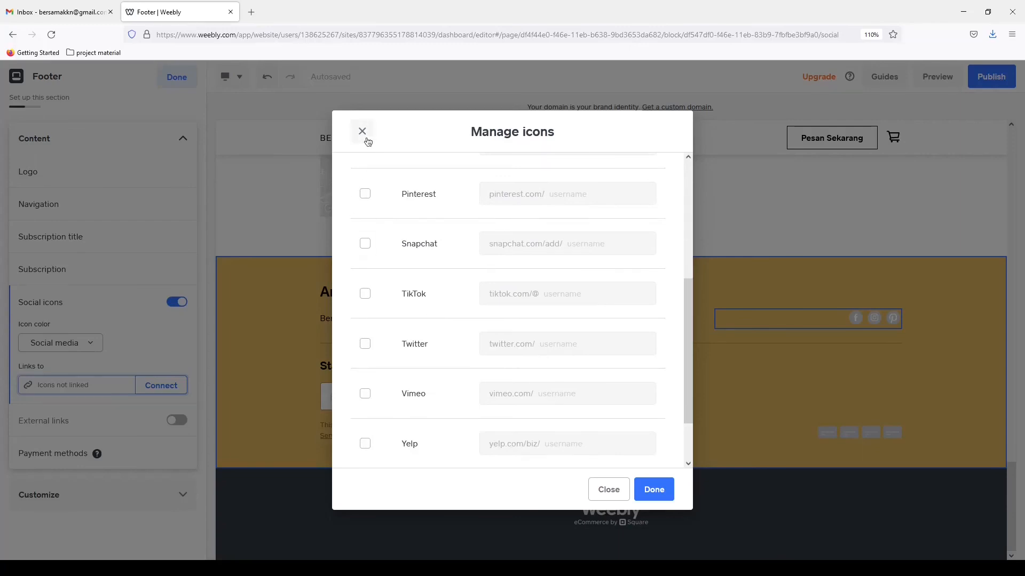
left_click(655, 487)
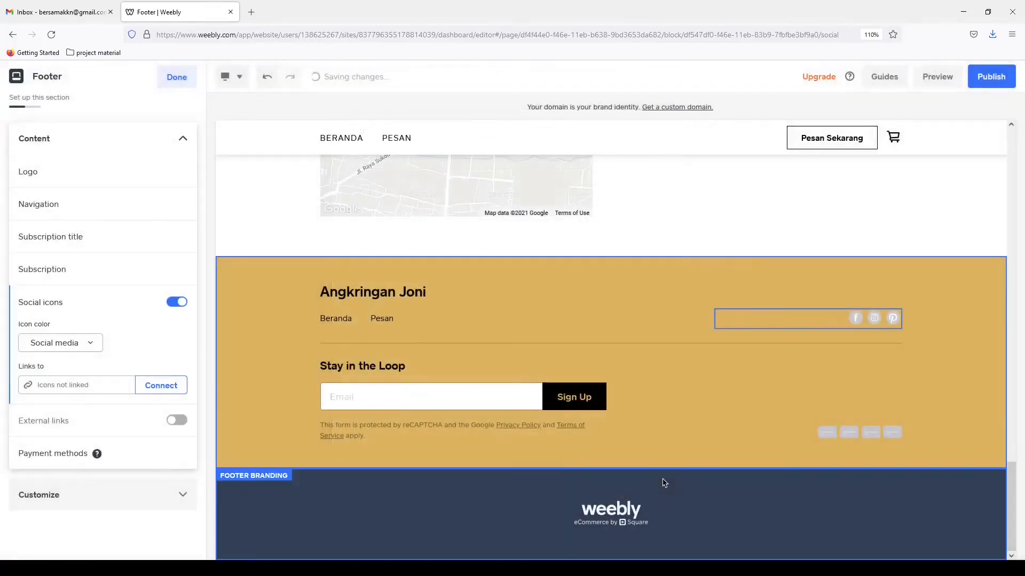
Connect the footer's social icons to Facebook only, with "google" as the account name.
left_click(152, 385)
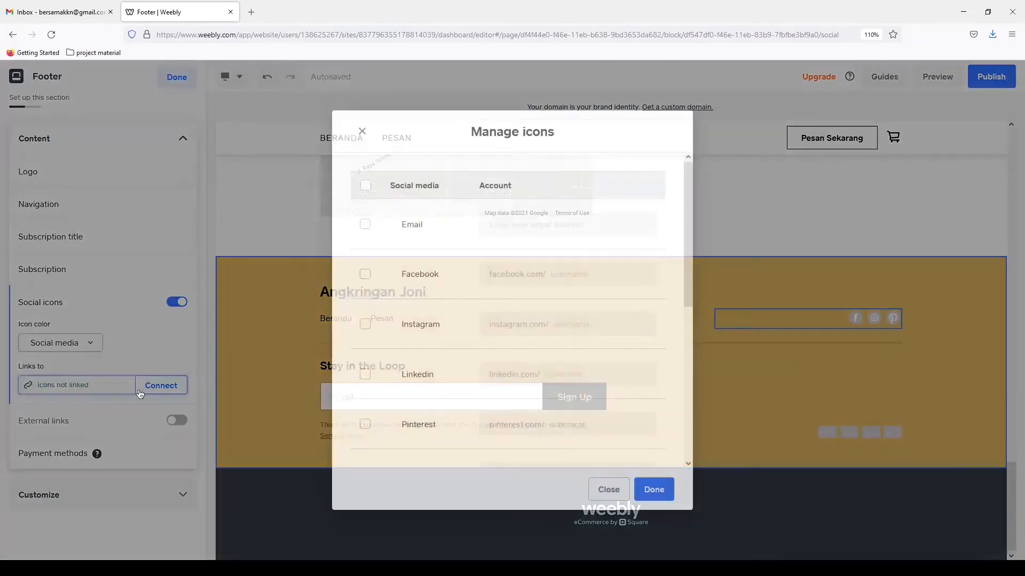
left_click(365, 274)
left_click(560, 279)
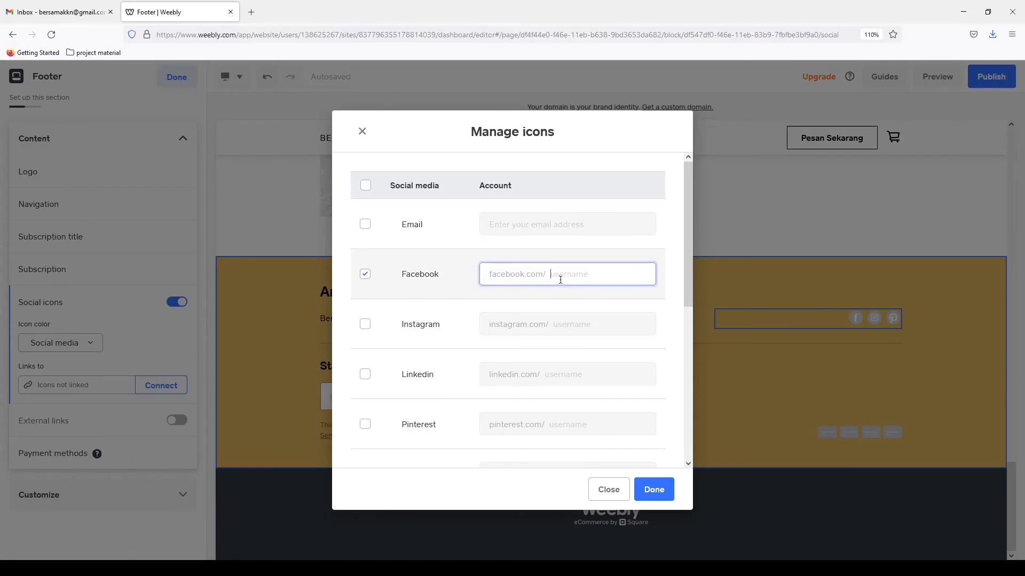
type("google")
left_click(652, 488)
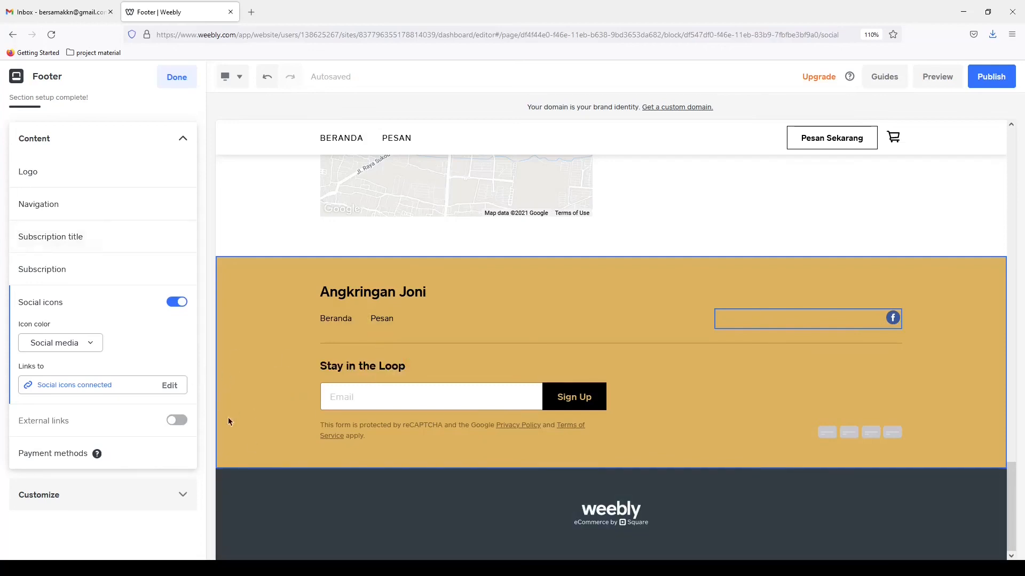
Change the footer's subscription title to "Tetap update".
left_click(393, 367)
triple_click(407, 367)
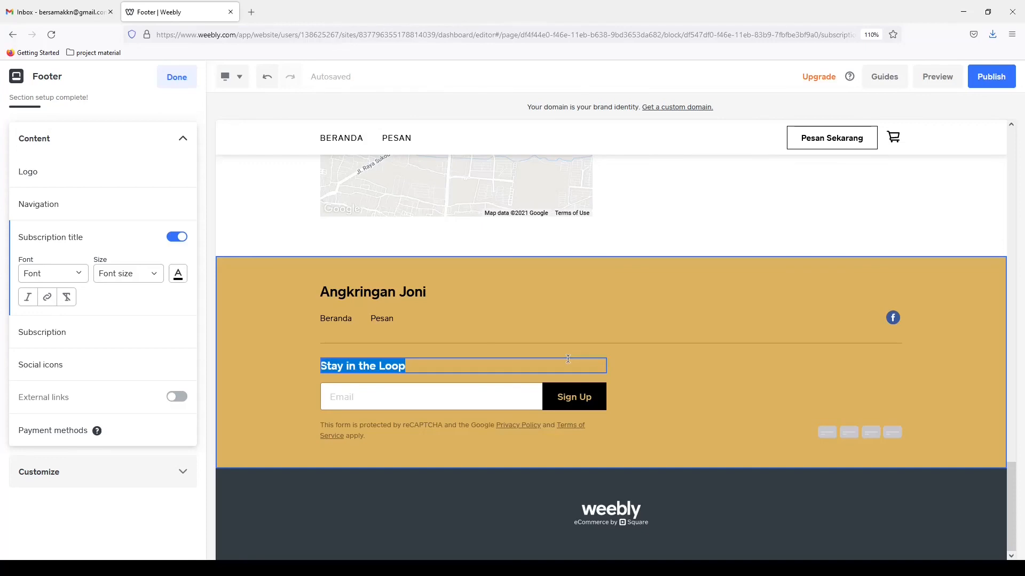
key("BackSpace")
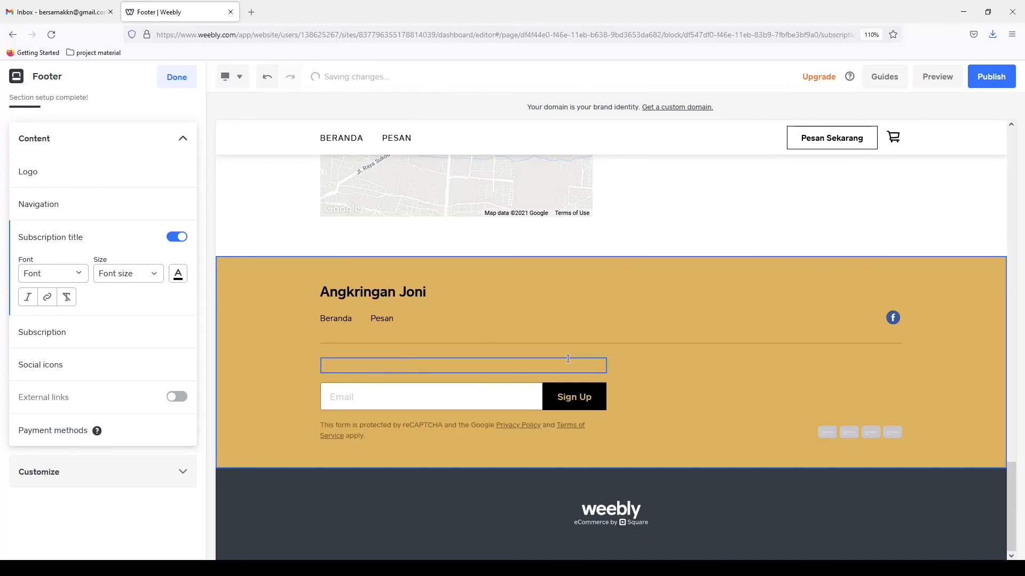
type("Tetap update")
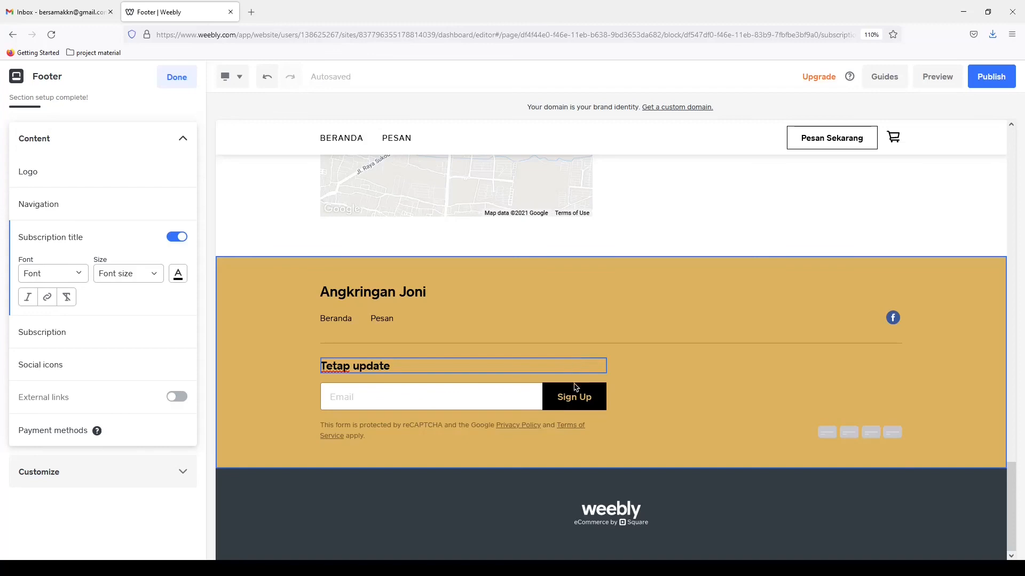
Set the footer's subscription button label to "Daftar" and finish editing the section.
left_click(495, 398)
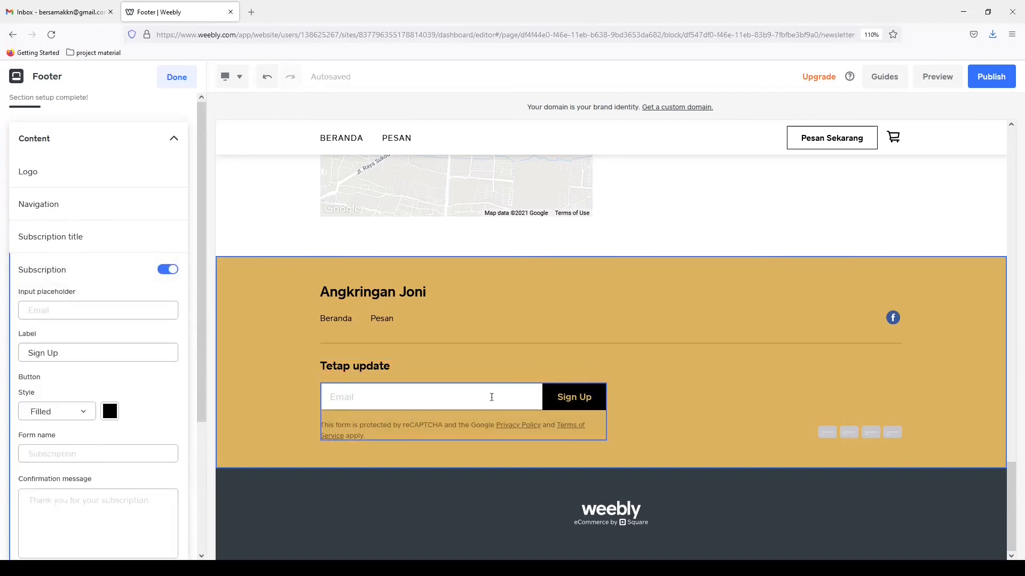
left_click(113, 350)
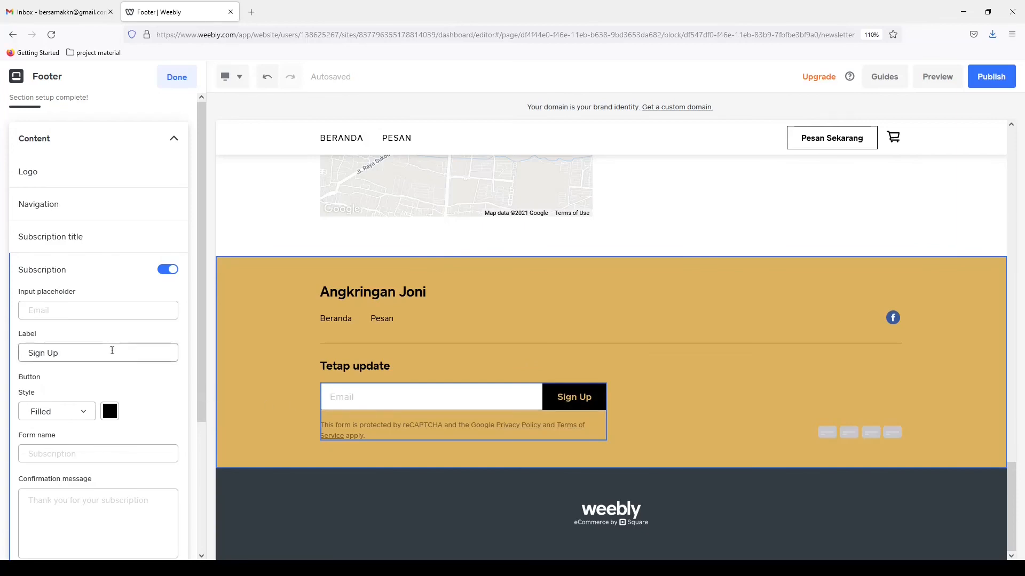
left_click_drag(87, 351, 27, 353)
type("D")
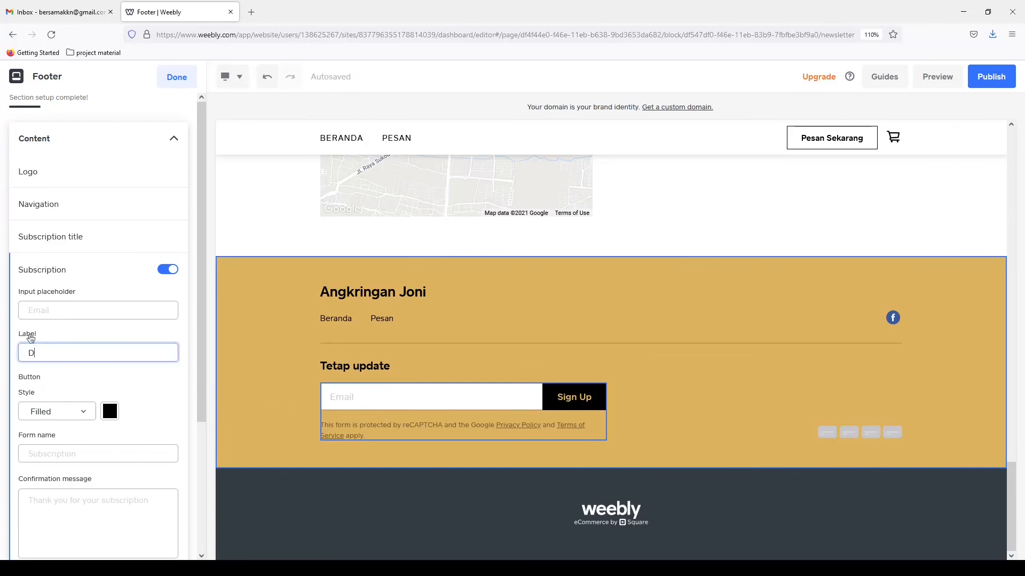
type("aftar")
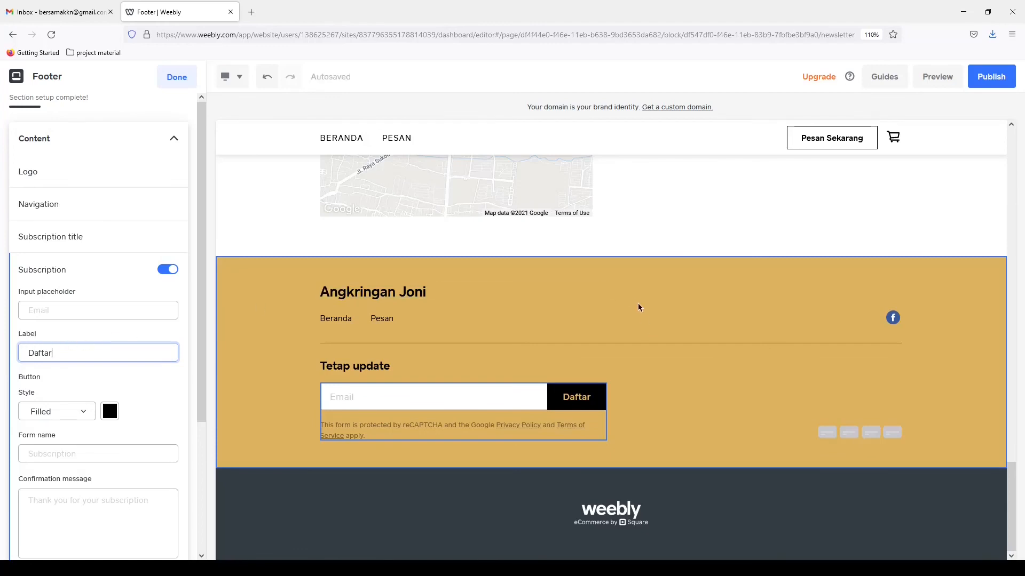
left_click(179, 79)
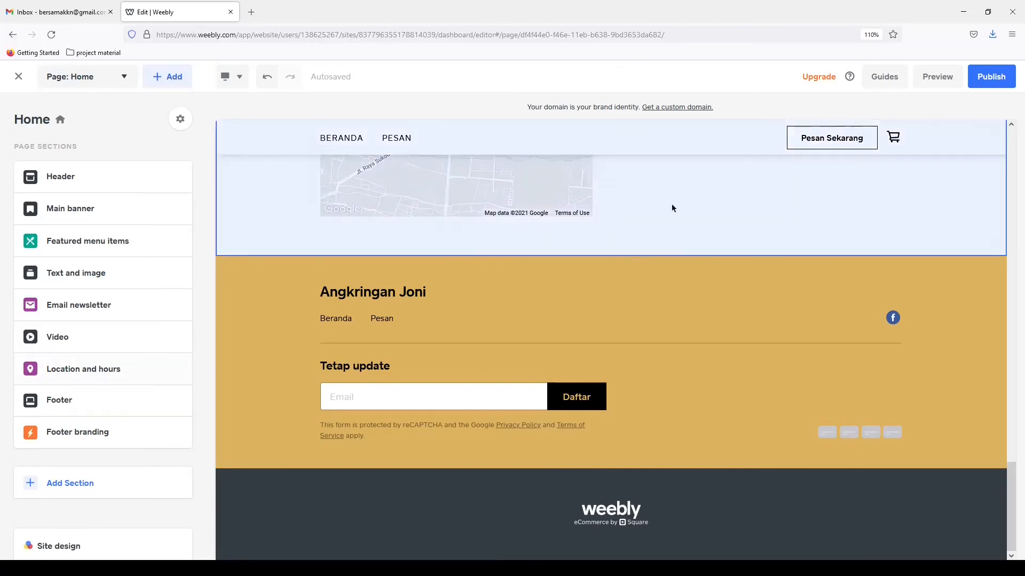
Check the home page from the footer back up to the main banner and publish the site.
scroll(593, 330, "up", 15)
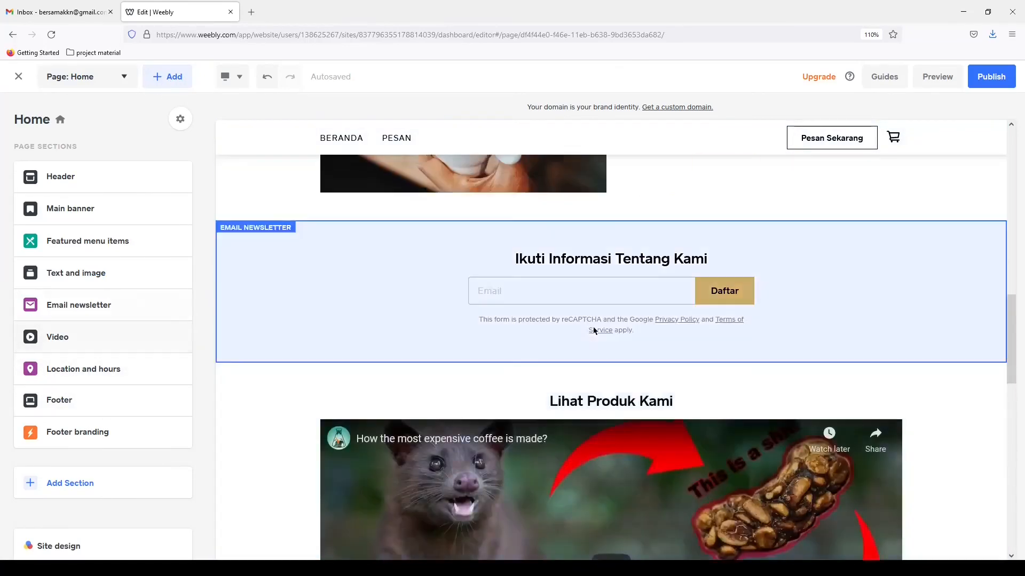
scroll(594, 331, "up", 10)
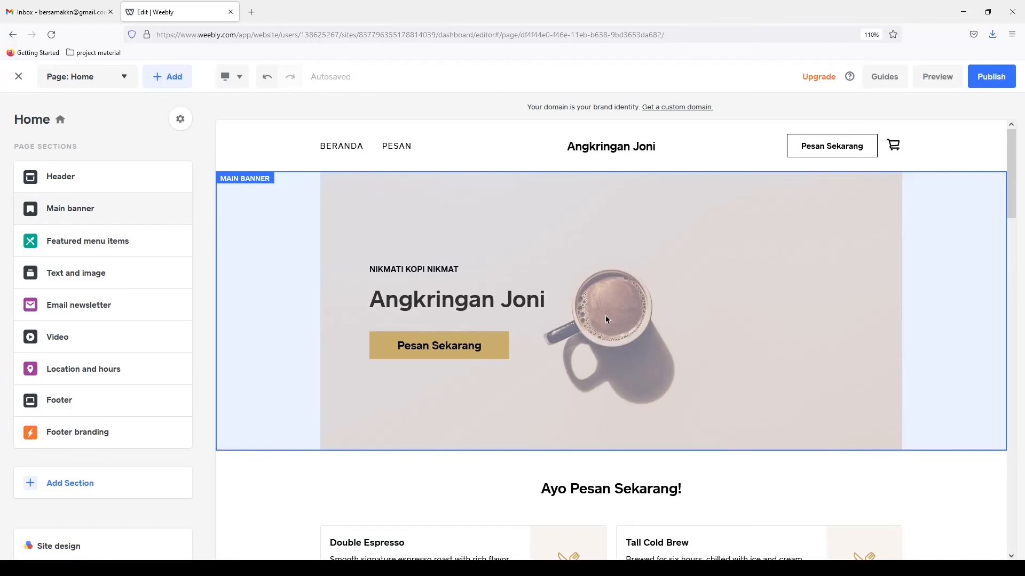
scroll(670, 299, "down", 5)
scroll(604, 360, "down", 5)
scroll(604, 360, "up", 6)
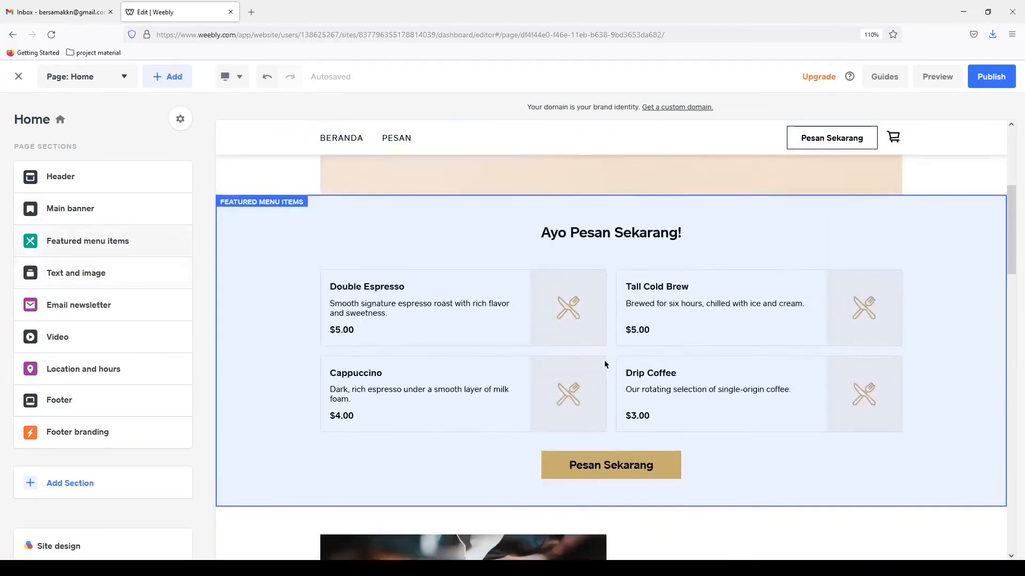
scroll(604, 360, "up", 5)
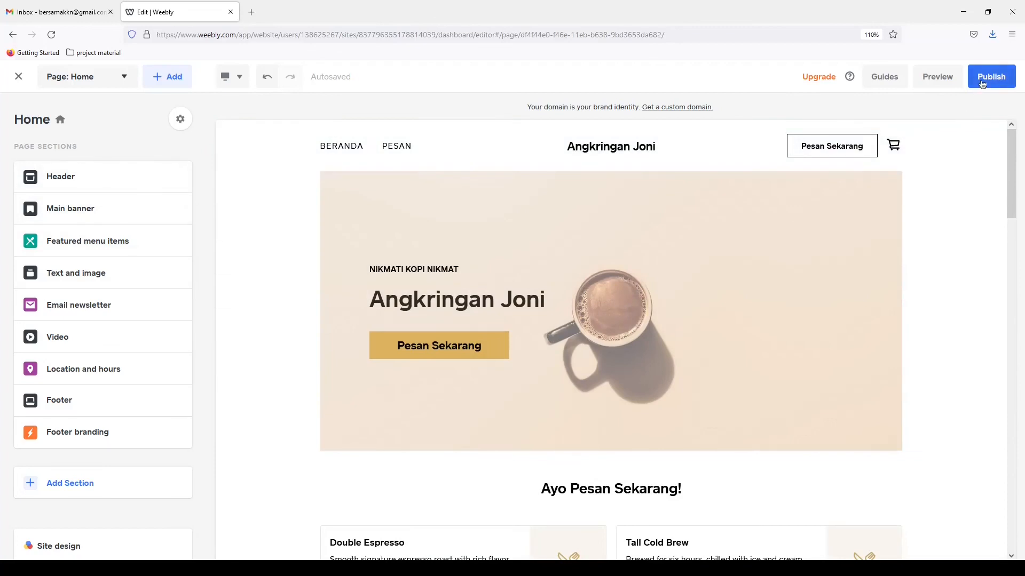
left_click(982, 84)
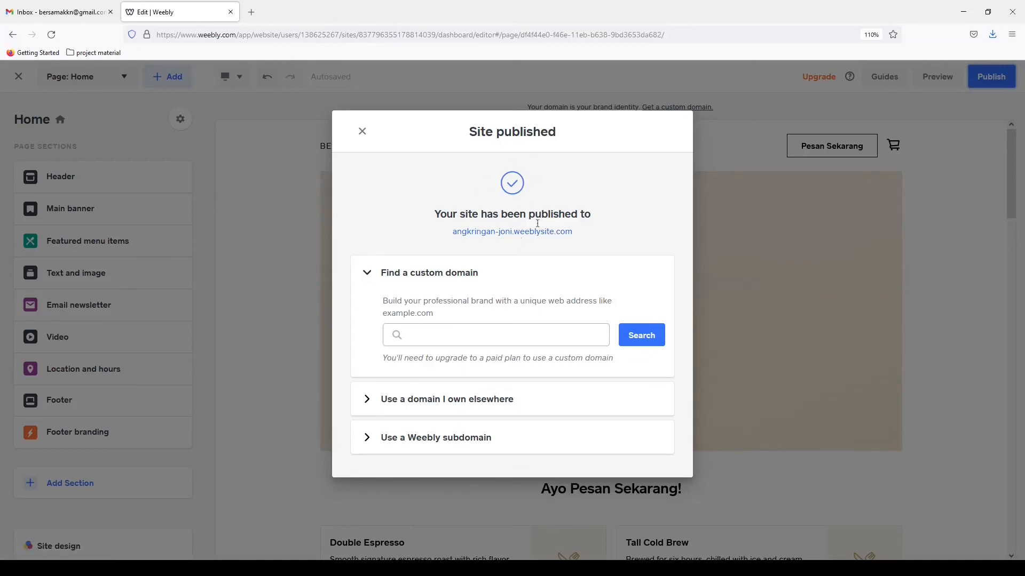
Open the published site at angkringan-joni.weeblysite.com and examine its home page and the Pesan page, ending on Beranda.
left_click(494, 233)
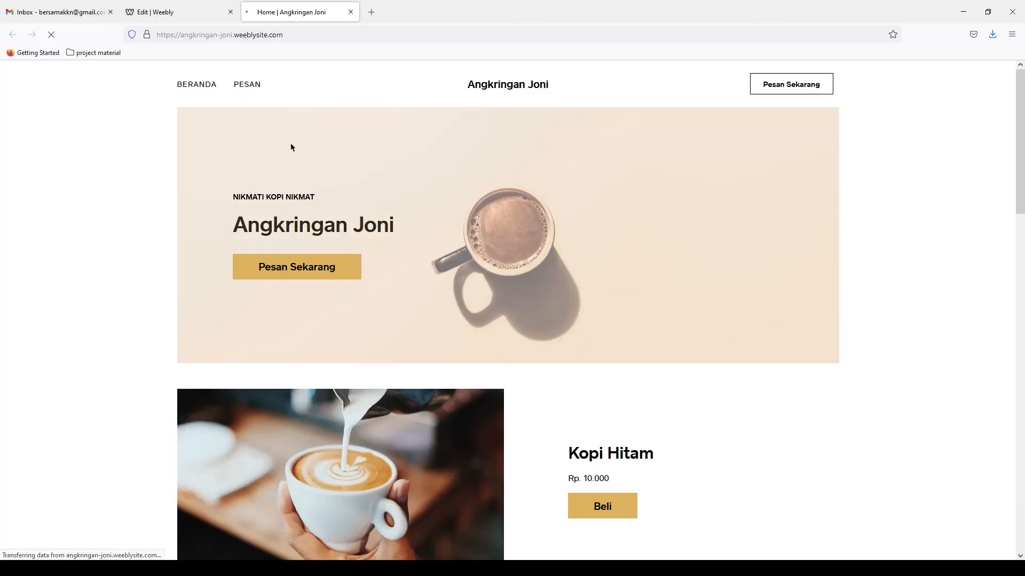
scroll(290, 146, "down", 4)
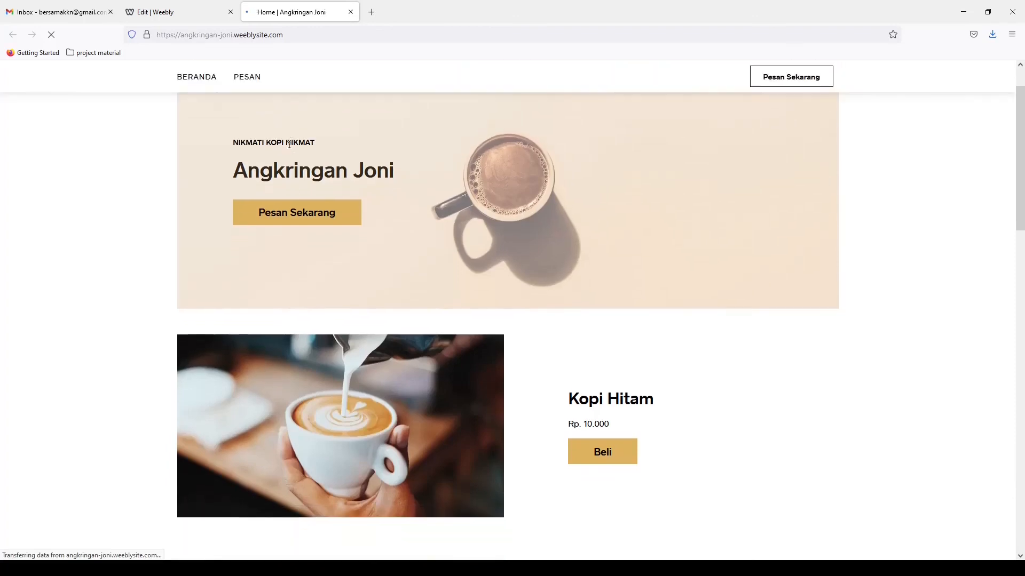
scroll(289, 150, "down", 14)
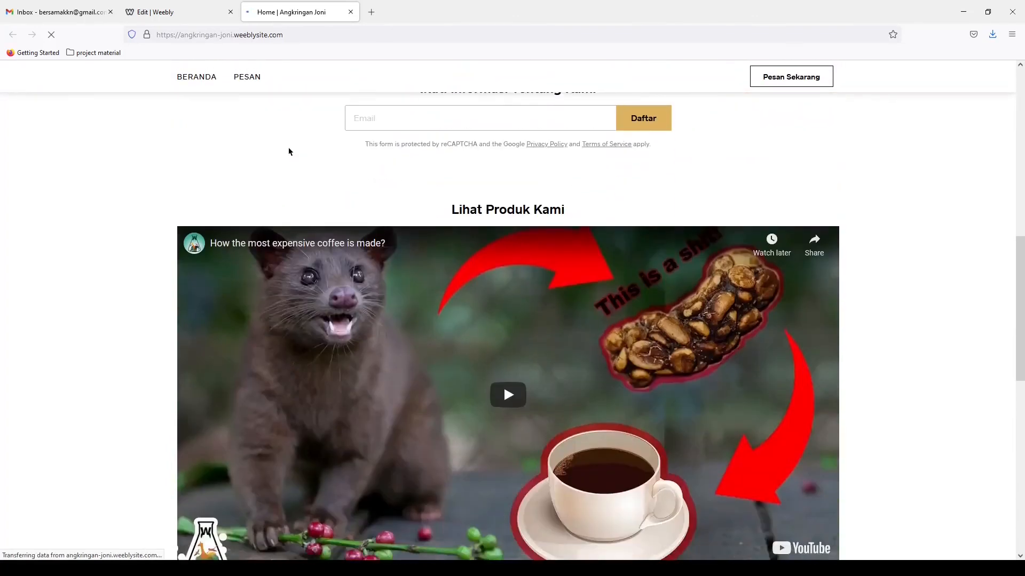
scroll(289, 153, "up", 10)
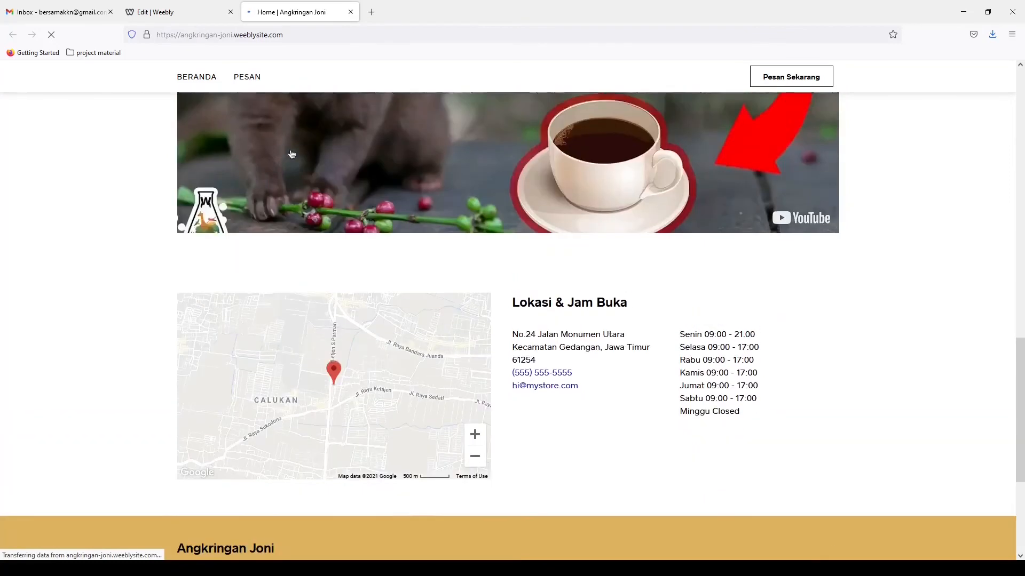
left_click(247, 80)
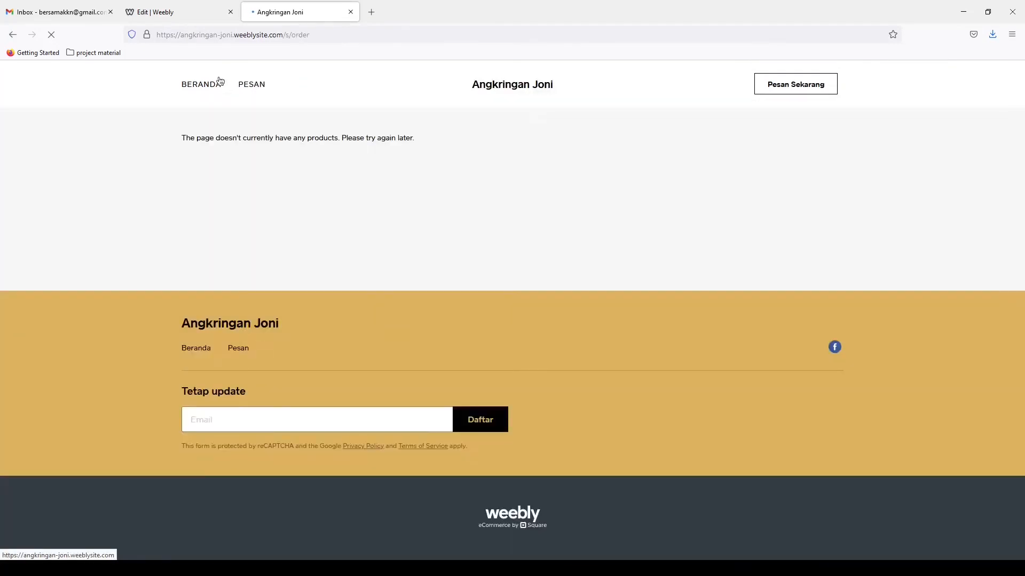
left_click(219, 81)
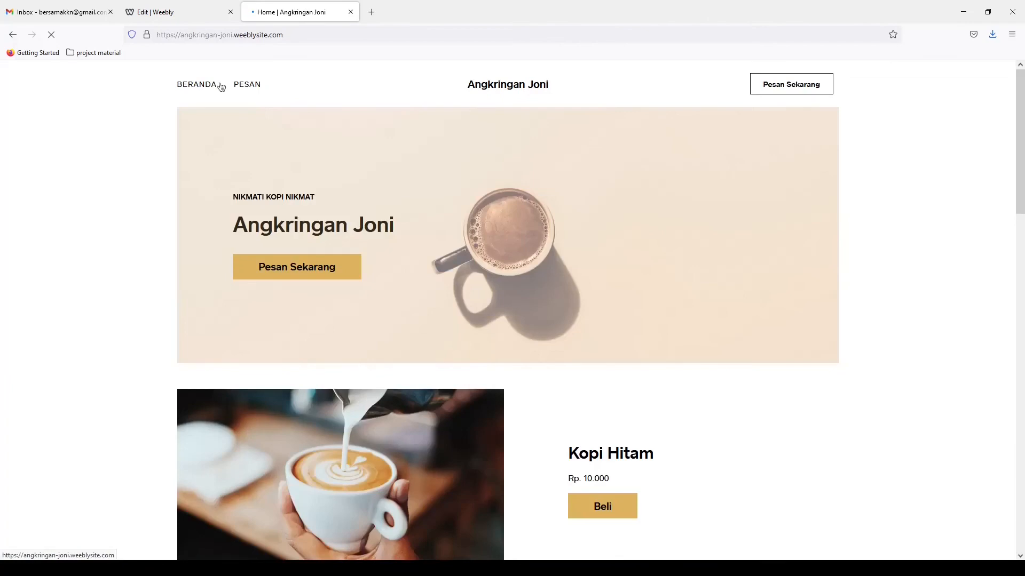